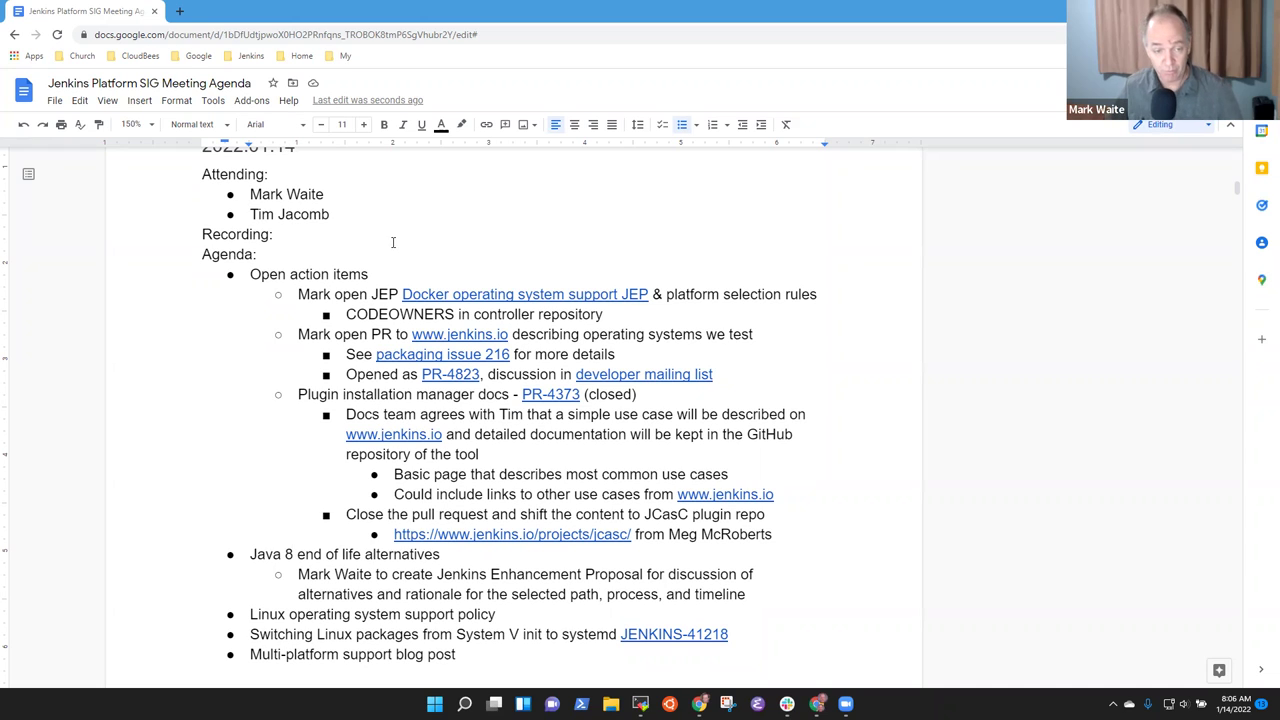
- Review the 2022.01.14 agenda from the open action items onward and highlight the "Java 8 end of life alternatives" line
left_click(352, 281)
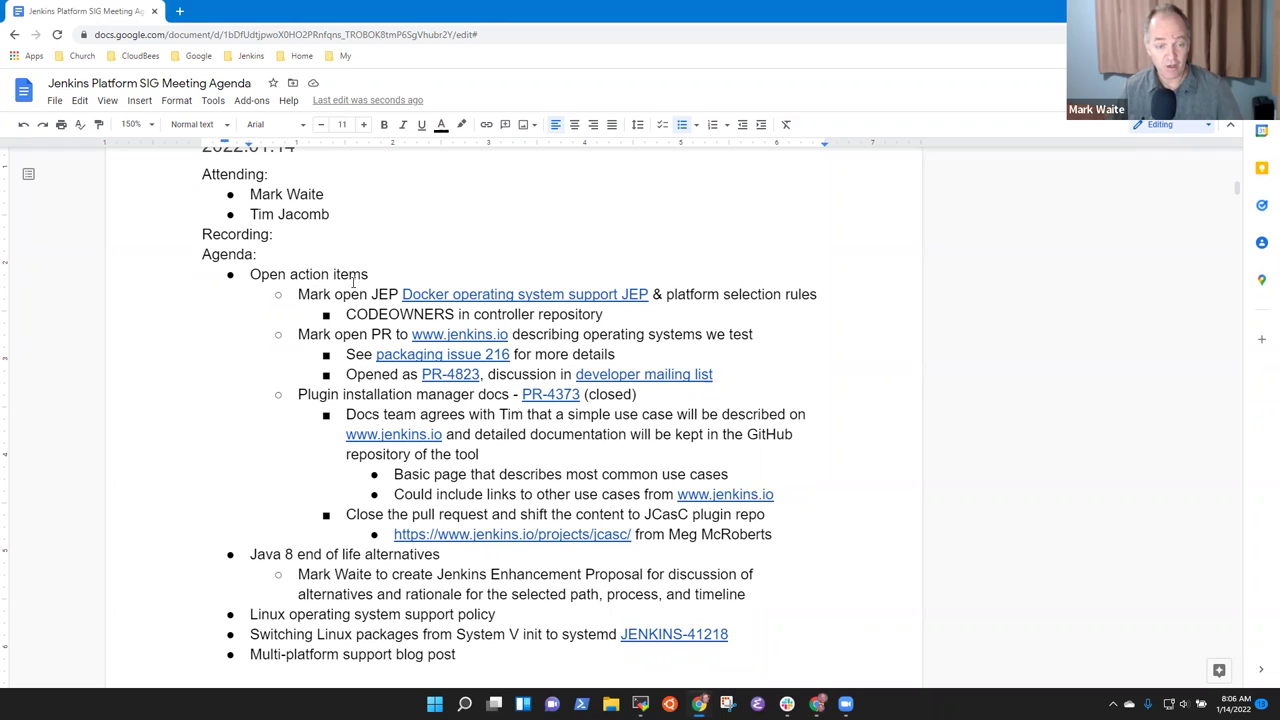
key("shift+End")
key("Down")
key("Down")
key("Down")
key("Down")
key("Down")
key("Down")
key("Down")
key("Down")
key("Down")
key("Down")
key("Down")
key("Down")
key("Down")
key("Down")
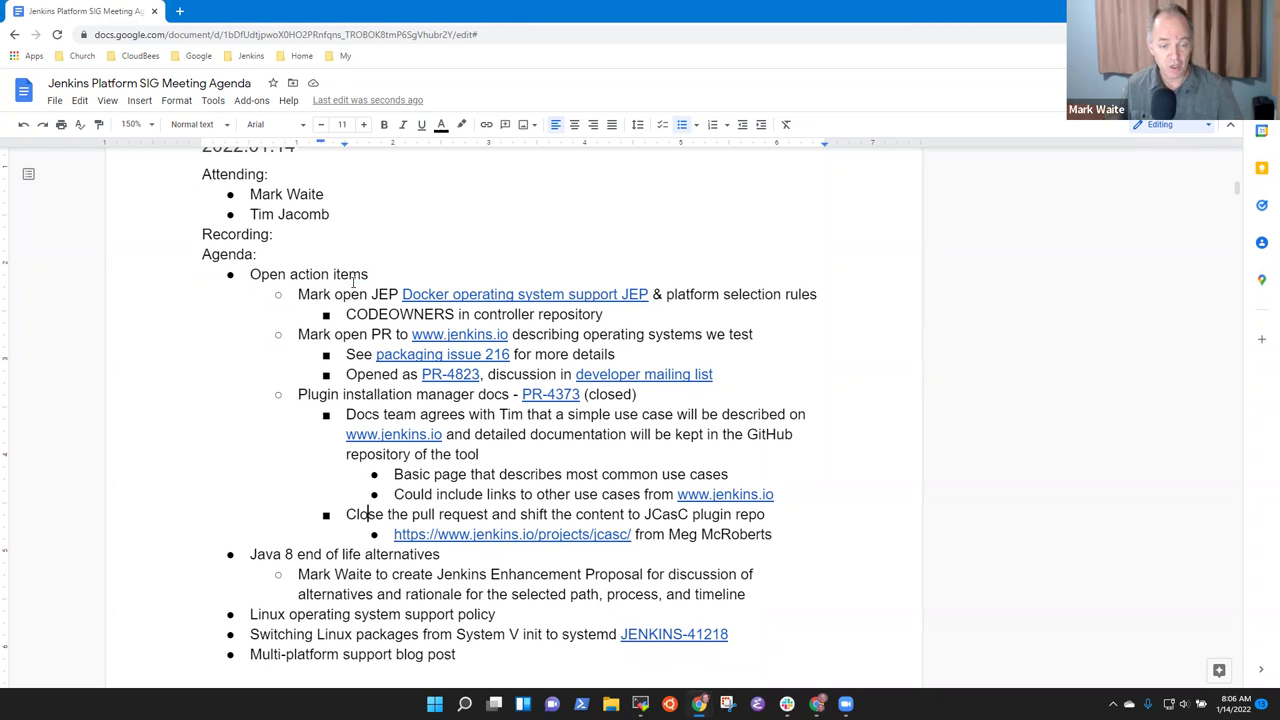
key("Down")
key("Up")
key("Home")
key("shift+End")
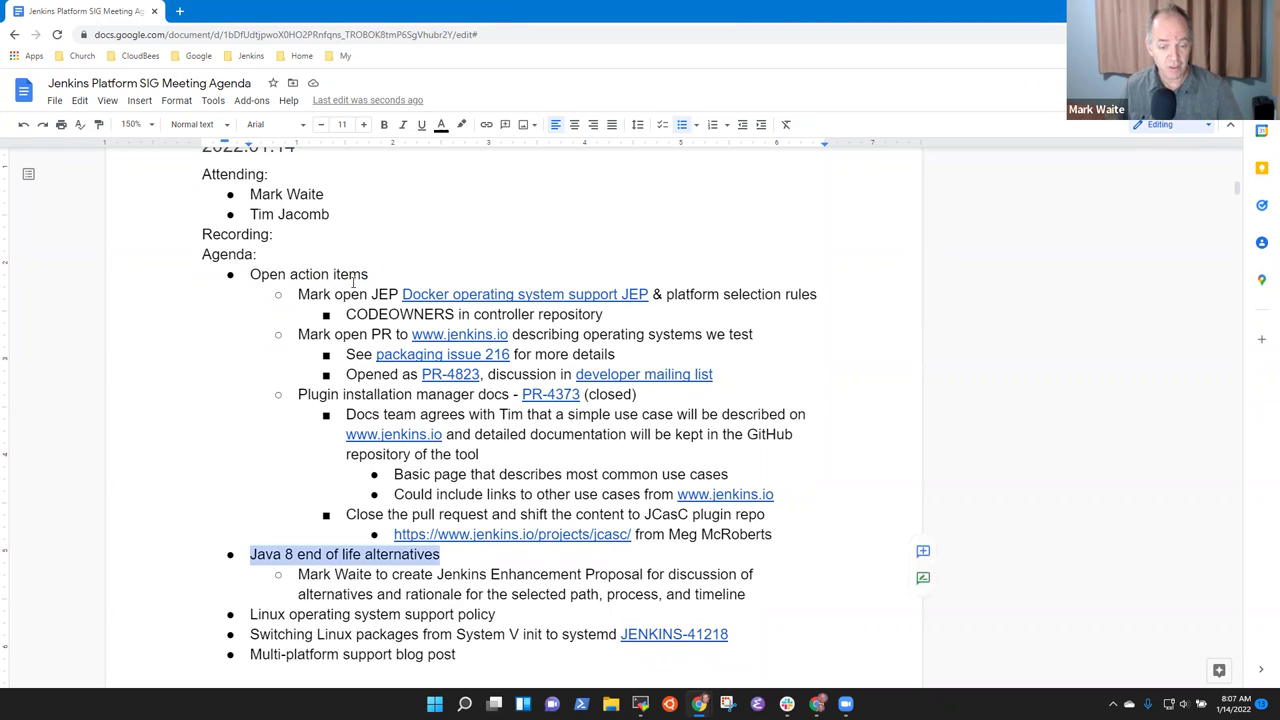
- Highlight the "Linux operating system support policy" agenda line for discussion
key("Down")
key("Down")
key("Down")
key("Home")
key("shift+End")
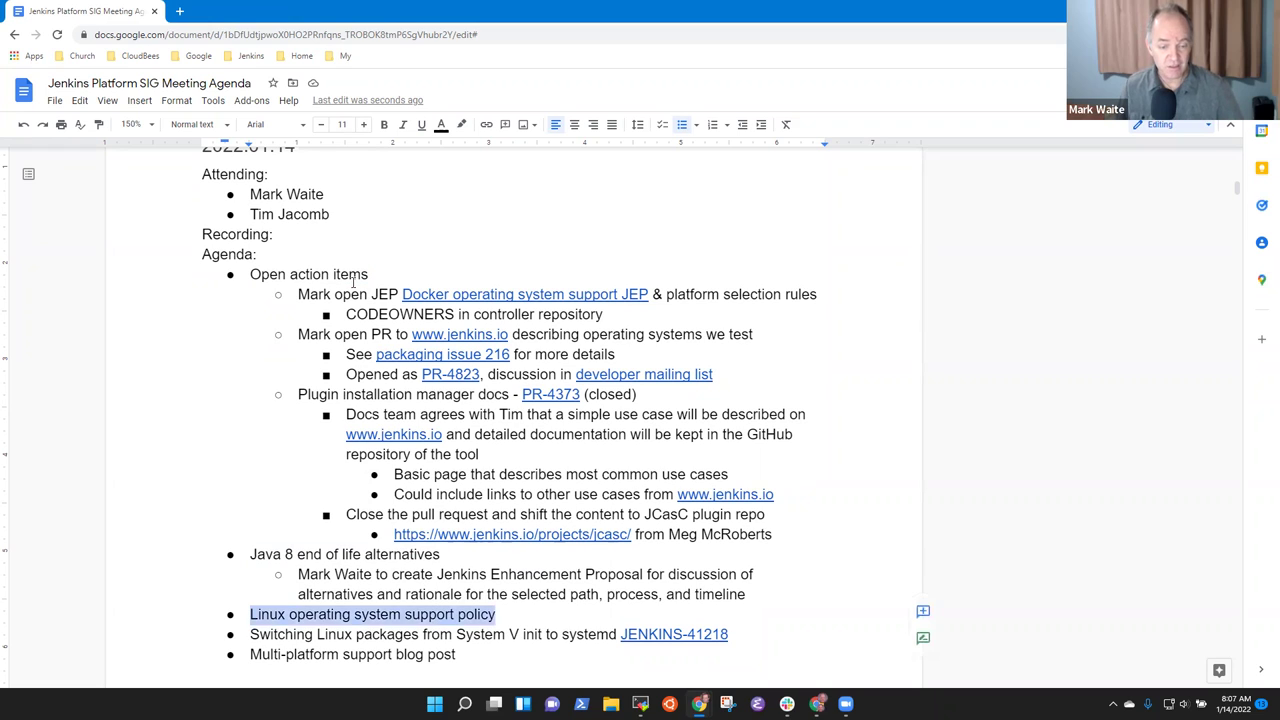
key("Down")
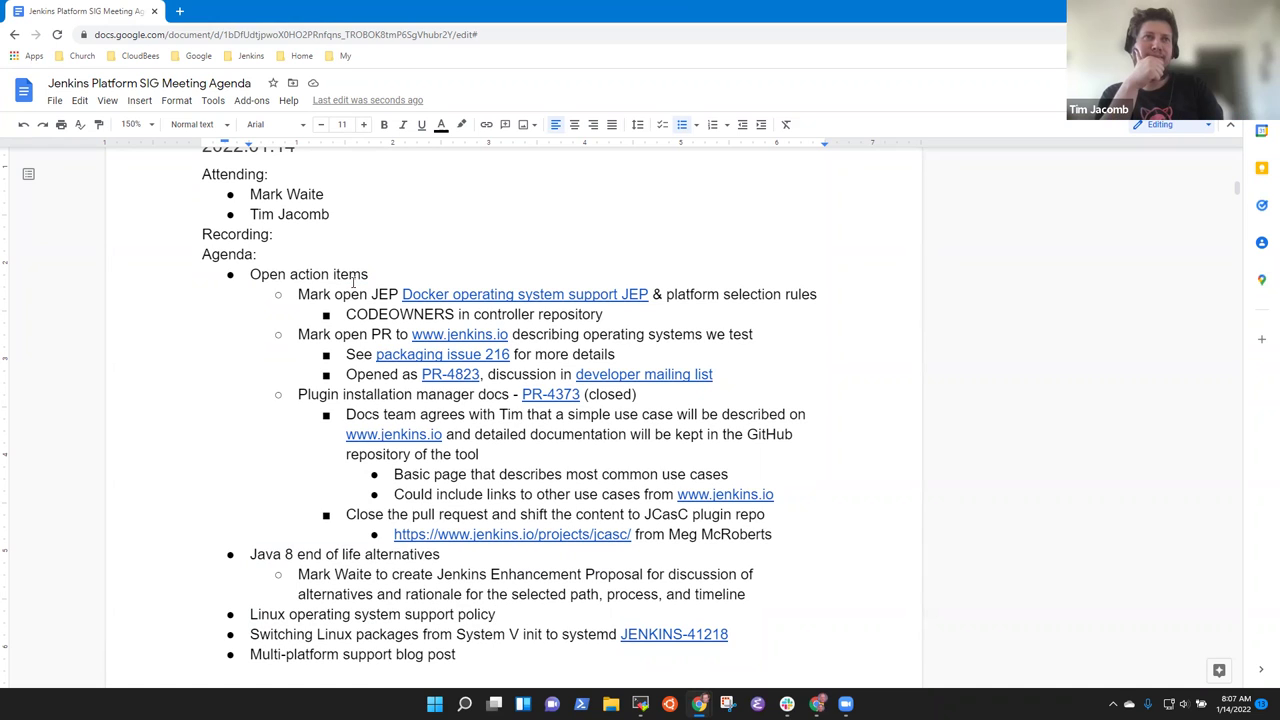
key("Up")
key("Up")
key("Up")
key("Up")
key("Up")
key("Up")
key("Up")
key("Up")
key("Up")
key("Up")
key("Up")
key("Up")
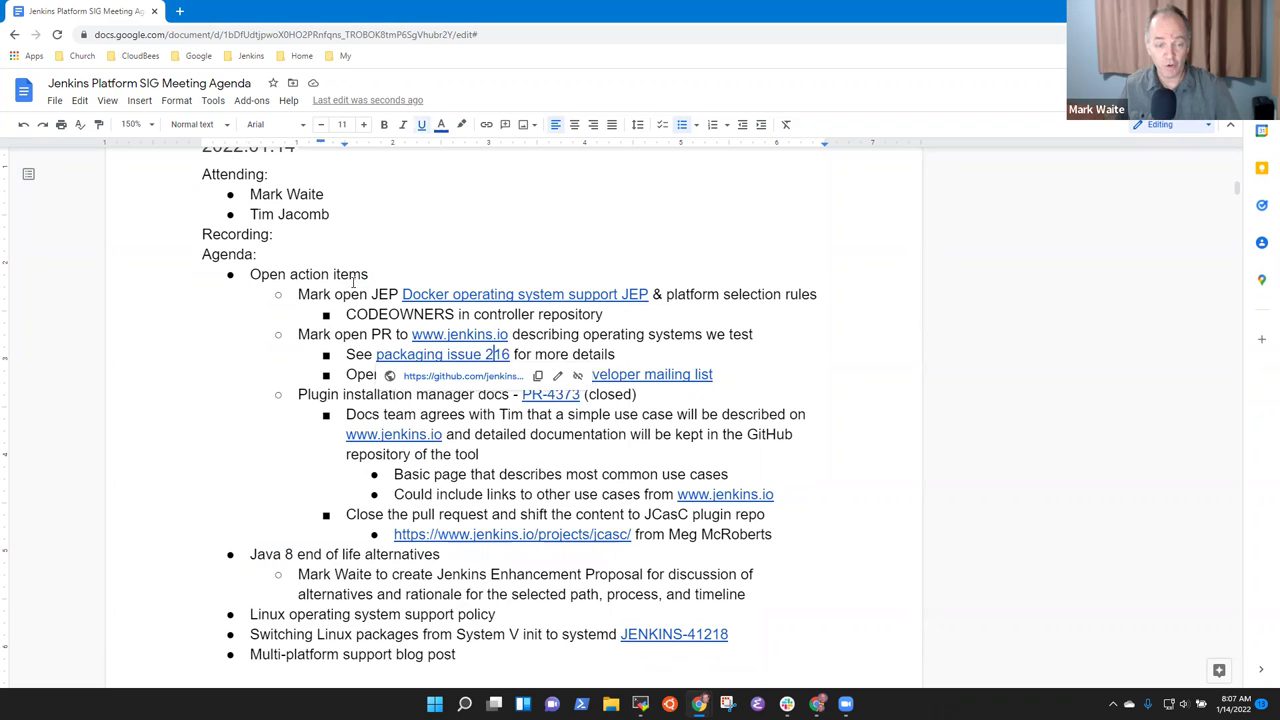
key("Home")
key("shift+End")
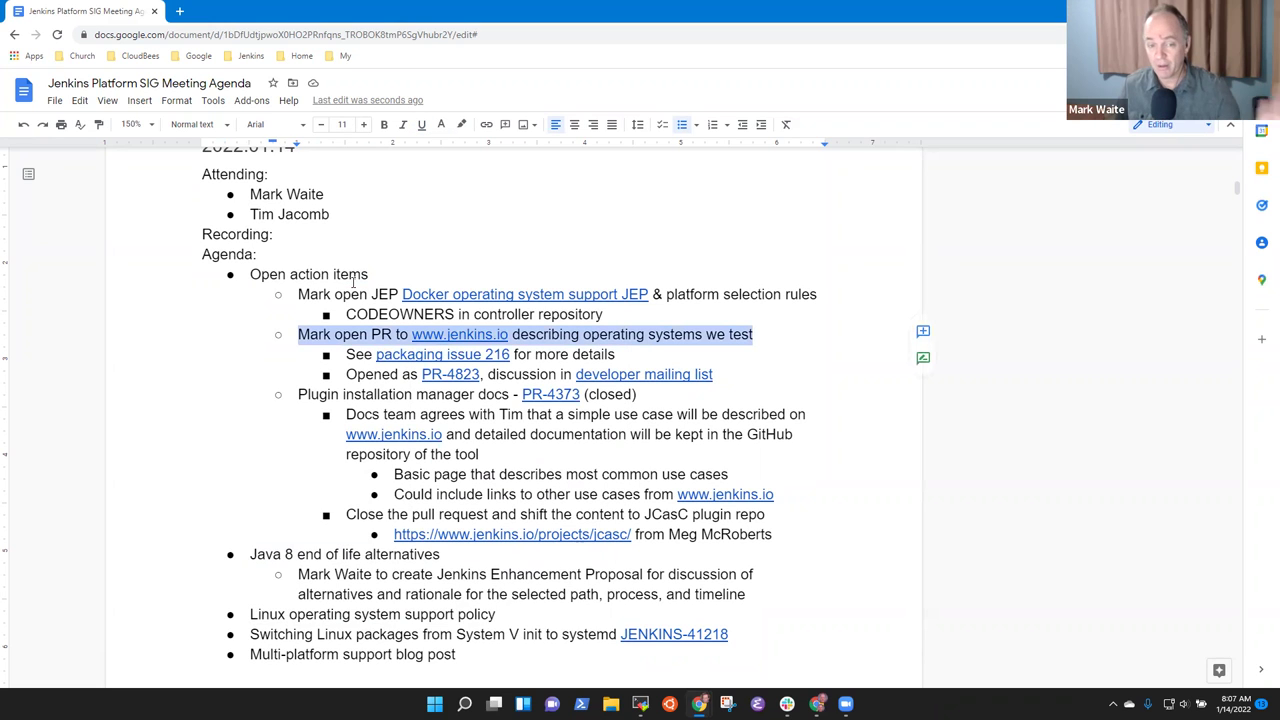
- Highlight the action item about the Docker operating system support JEP and platform selection rules
key("Up")
key("Home")
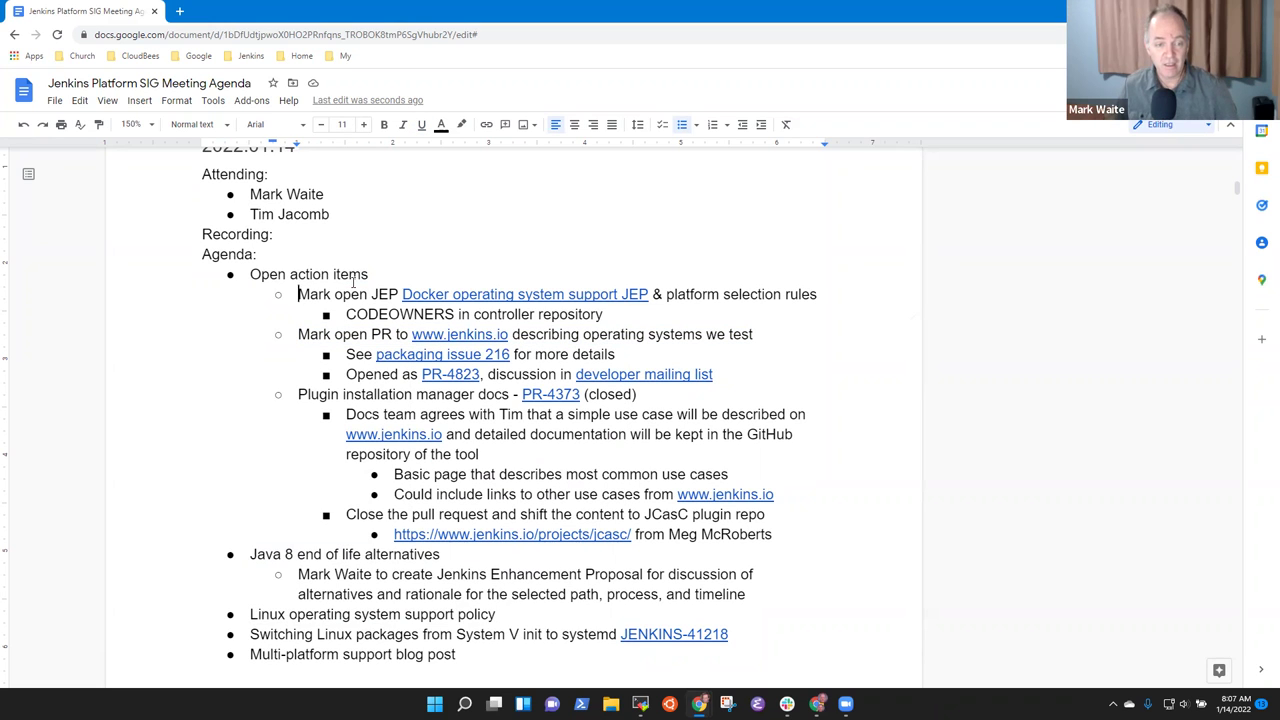
key("shift+End")
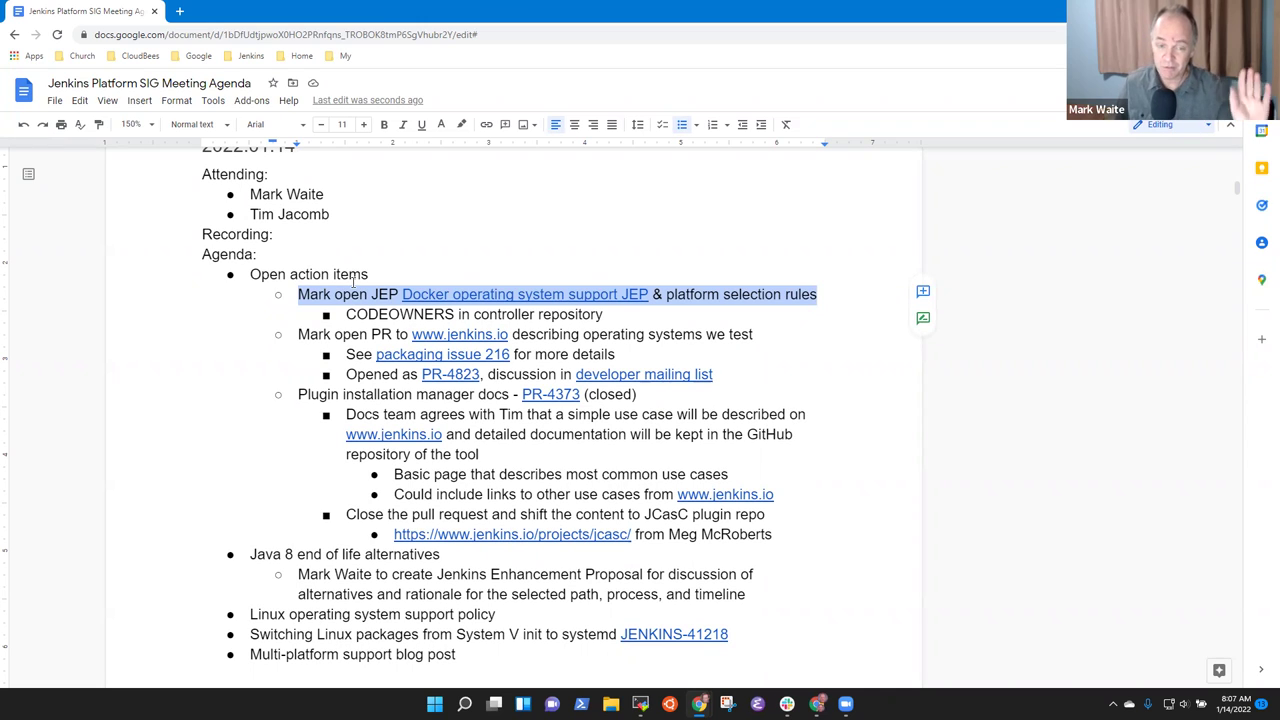
- Highlight the action item on plugin installation manager docs with PR-4373
key("Down")
key("Down")
key("Down")
key("Down")
key("Down")
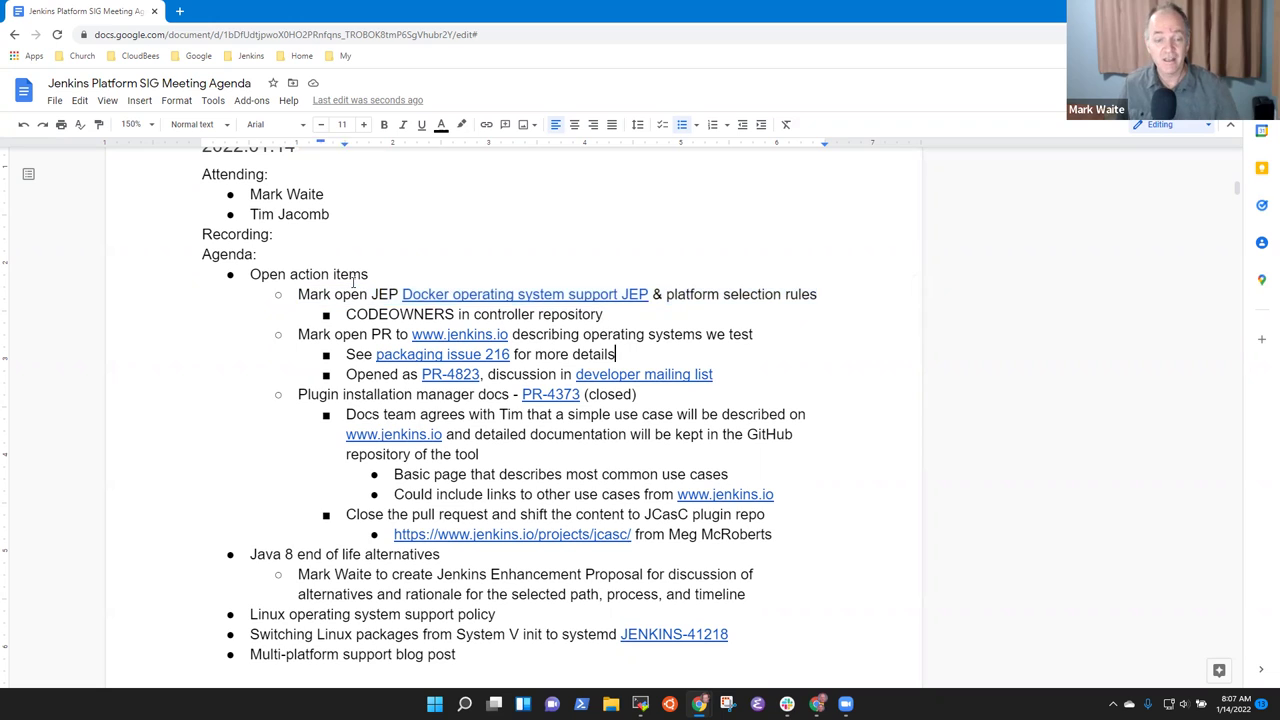
key("shift+End")
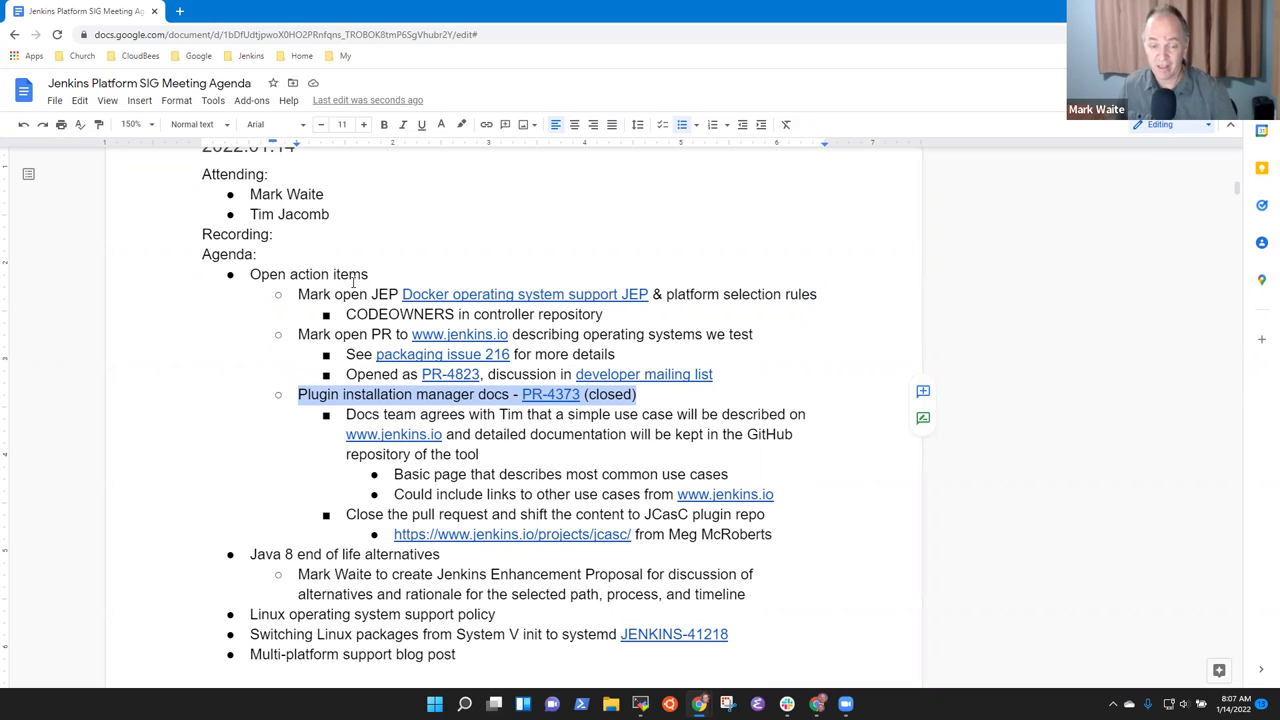
- Go past the plugin docs notes and highlight the "Java 8 end of life alternatives" topic
key("Down")
key("Down")
key("Down")
key("Down")
key("Down")
key("Down")
key("Down")
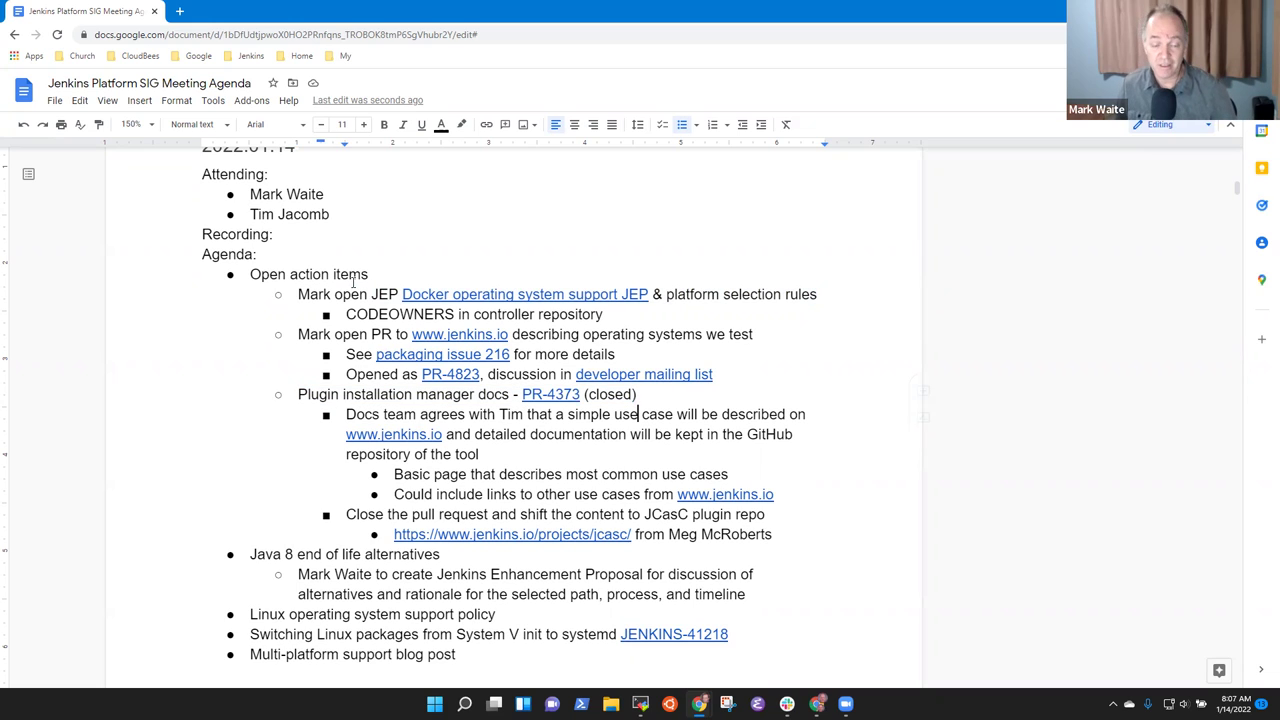
key("Down")
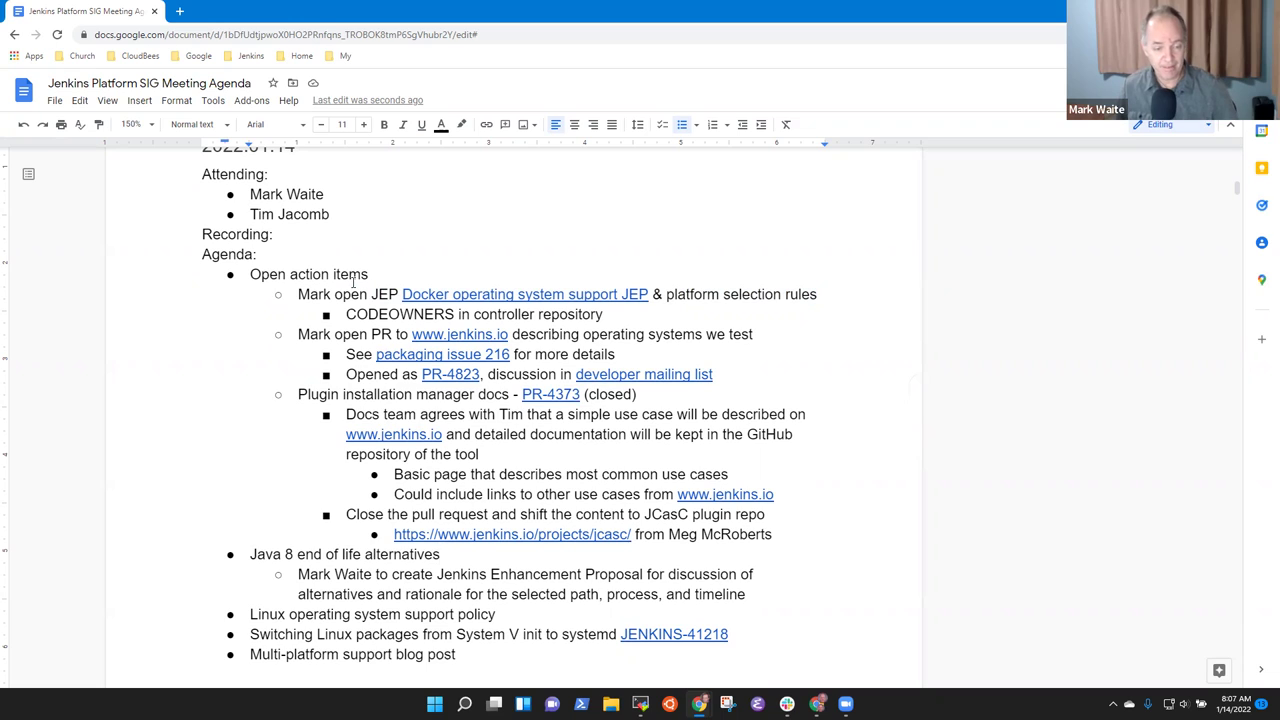
key("shift+End")
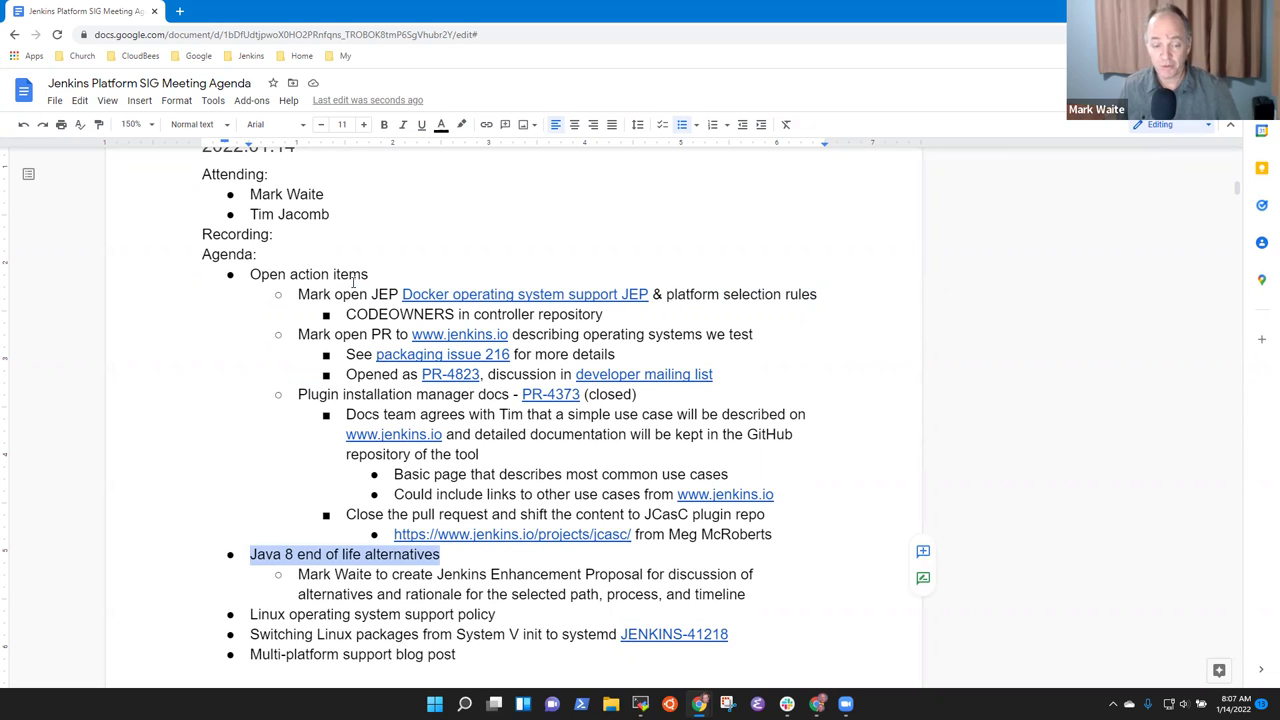
- Highlight the words "Jenkins Enhancement Proposal" in the note under the Java 8 end of life topic
key("Down")
key("Down")
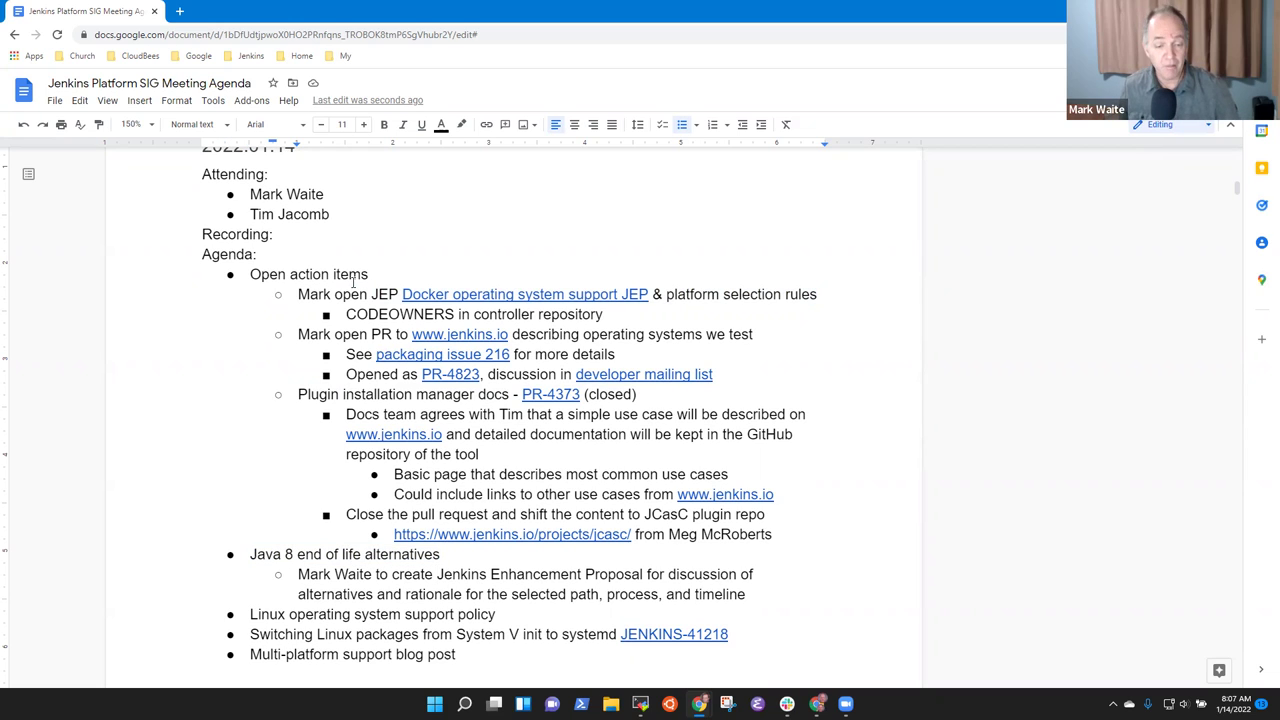
key("ctrl+shift+Right")
key("ctrl+shift+Right")
key("ctrl+shift+Right")
key("shift+Left")
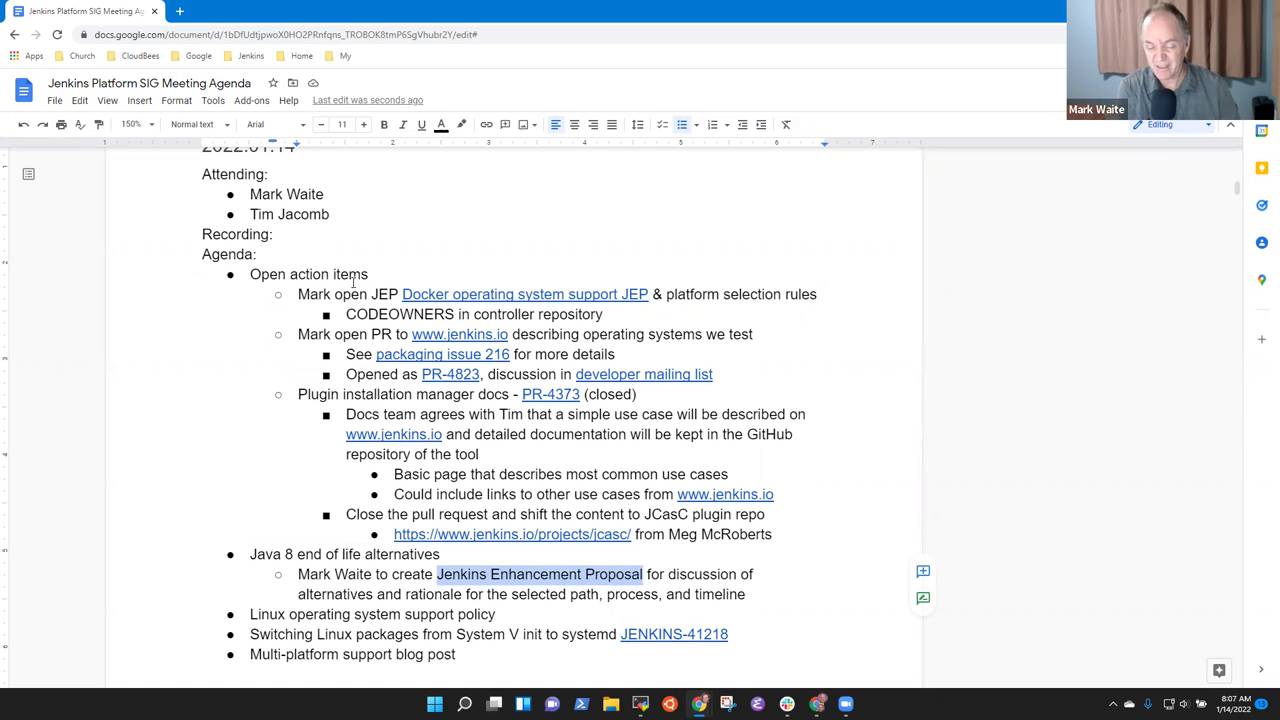
- Add a second sub-bullet under the Java 8 topic reading "Mostly driven by decision for when we should implement the change"
key("Down")
key("End")
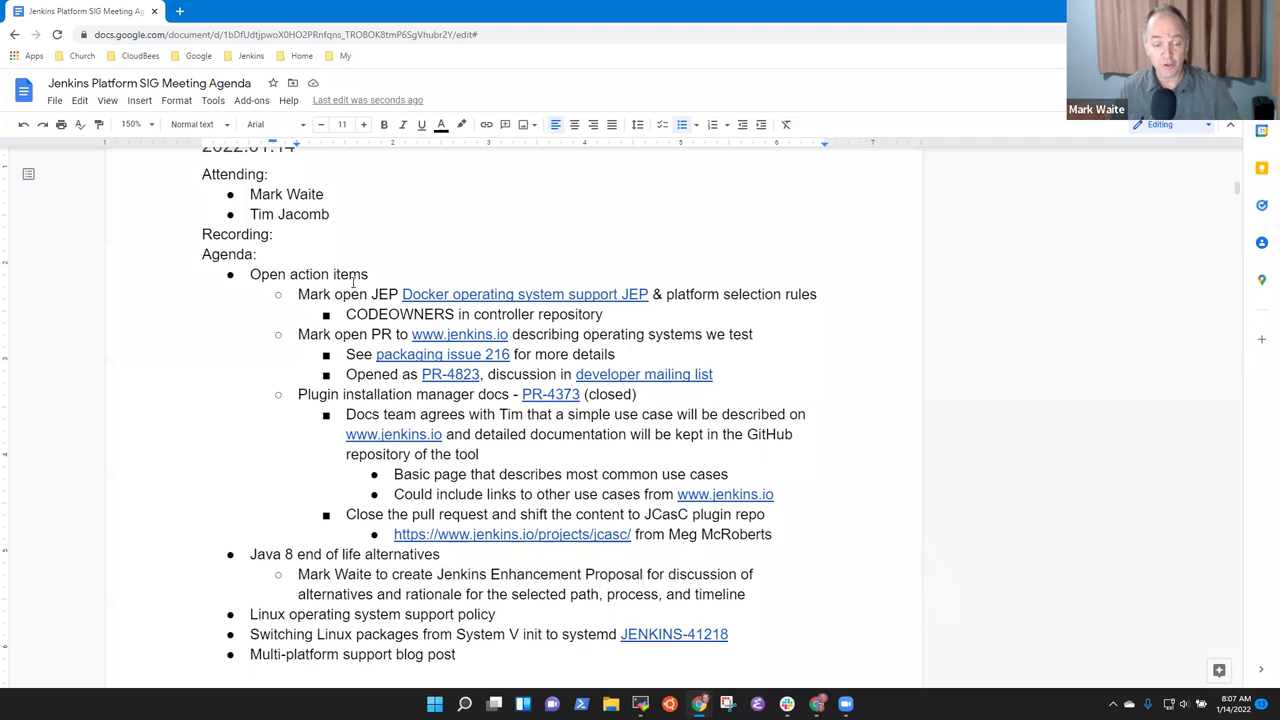
key("Return")
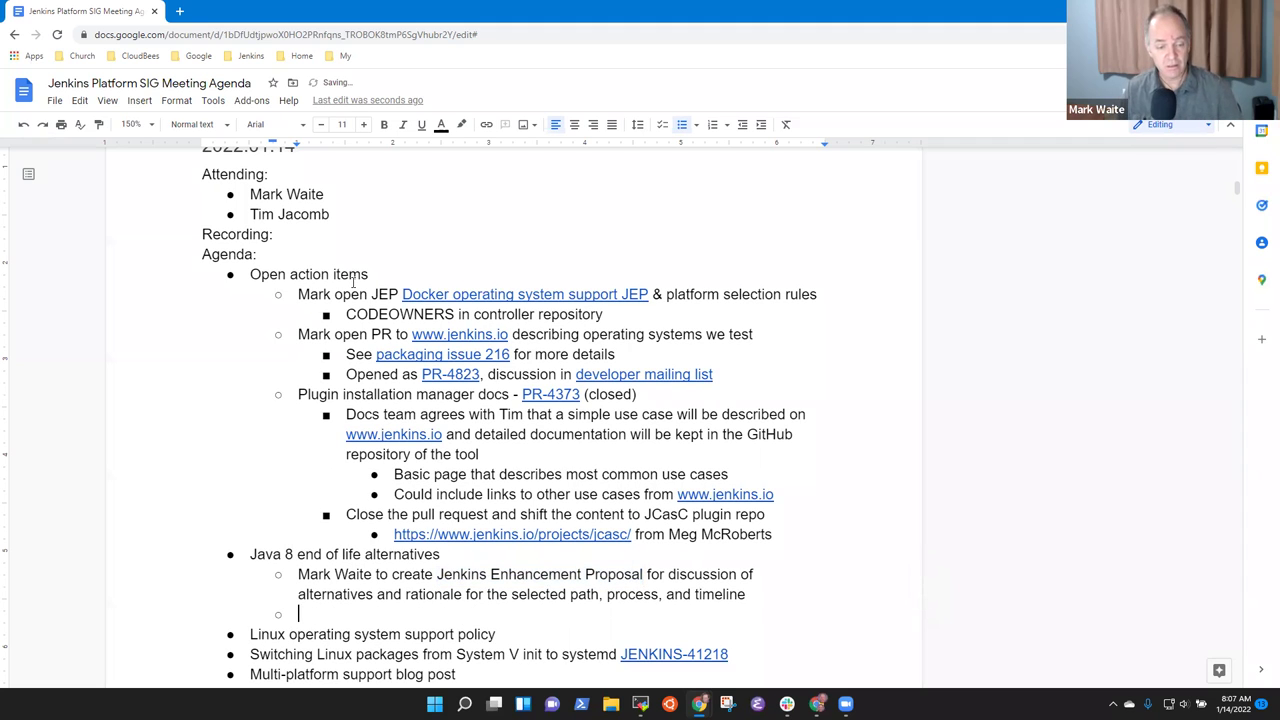
scroll(384, 188, "down", 2)
scroll(384, 188, "down", 1)
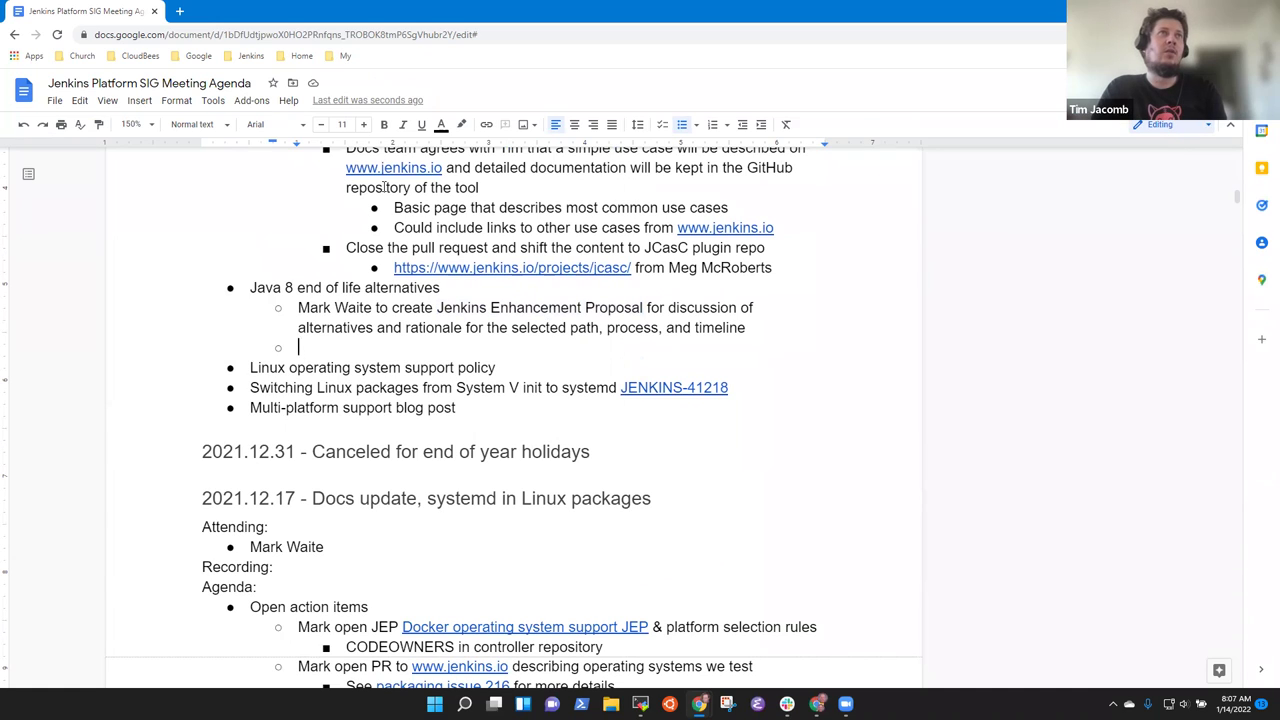
type("Mostly")
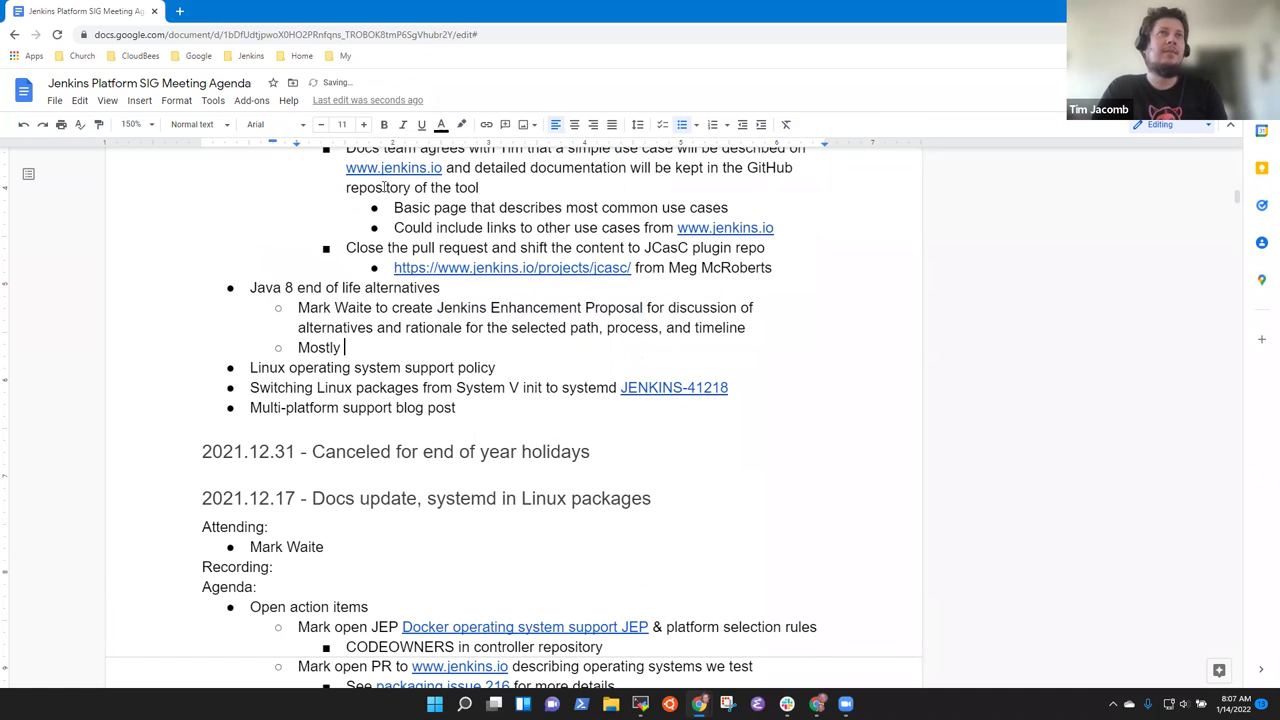
type(" driven ")
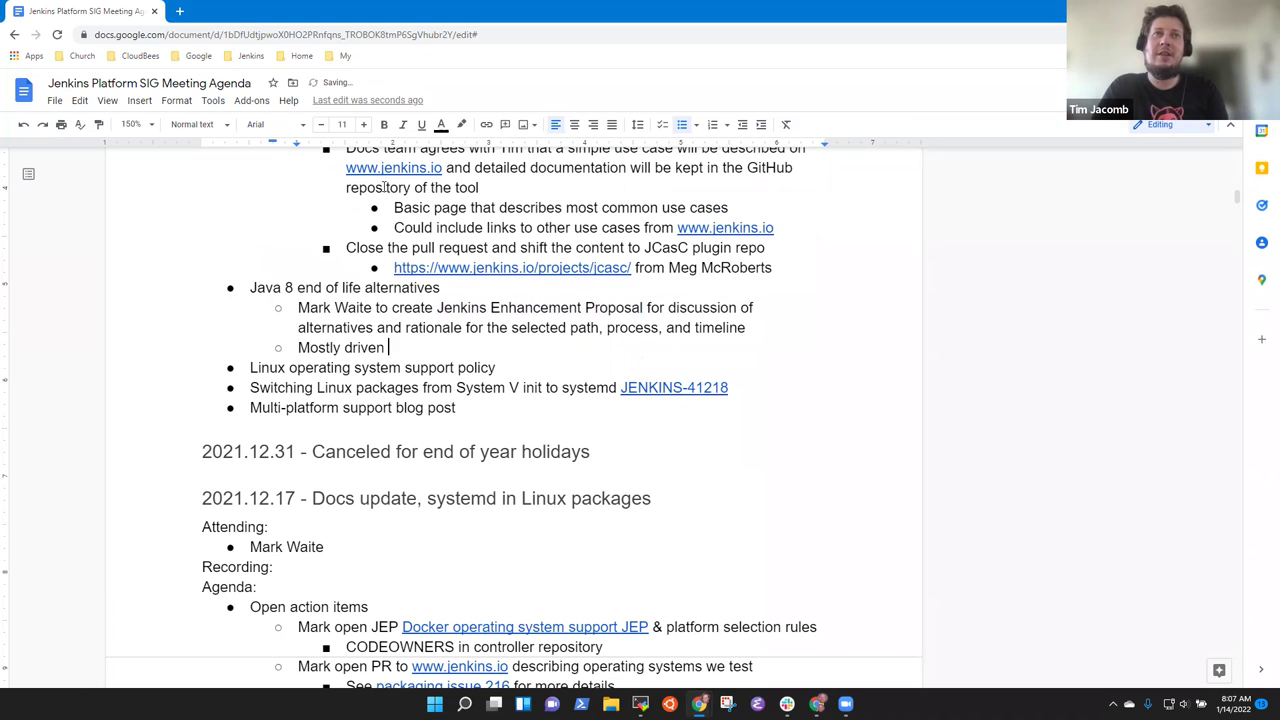
type("by dec")
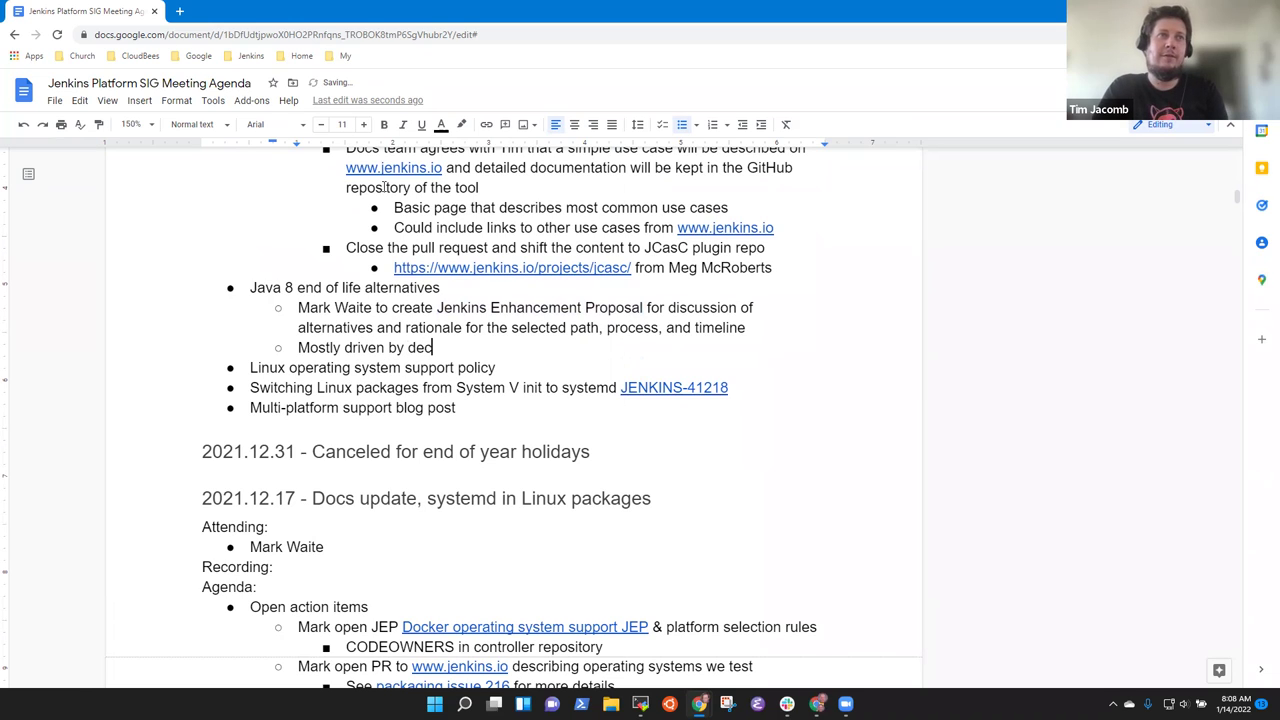
type("ision for ")
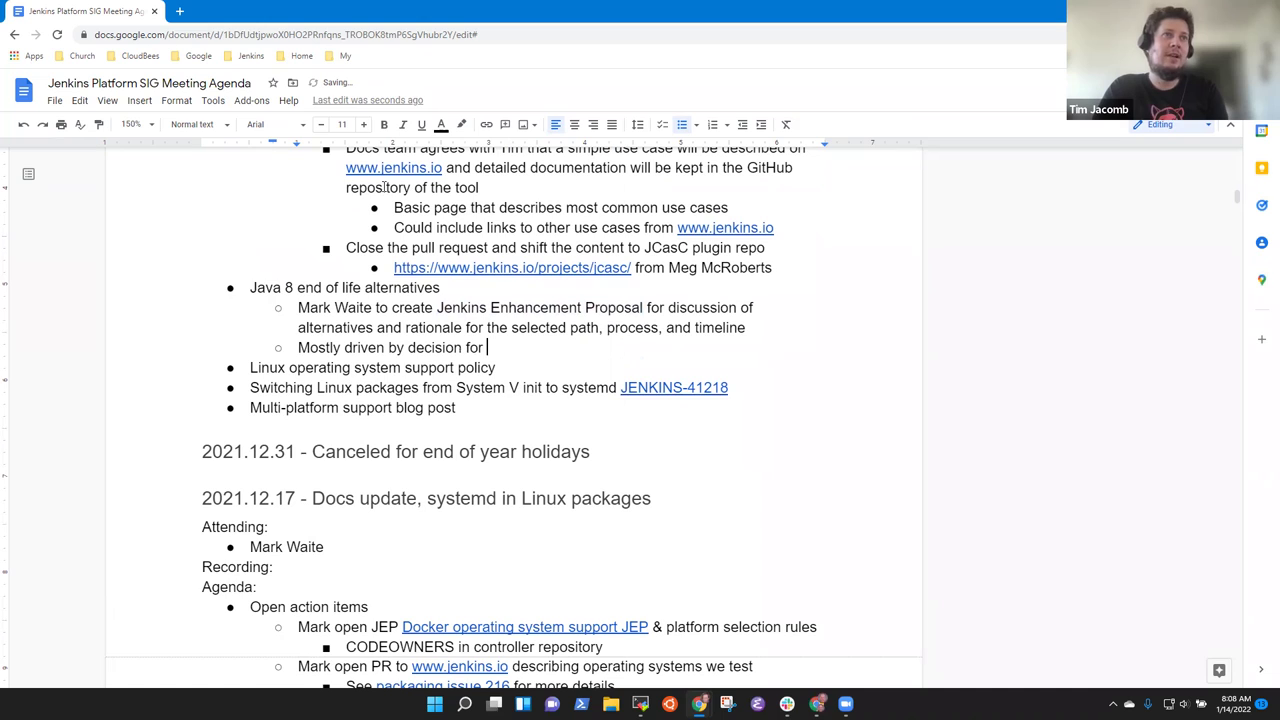
type("when we shoudl")
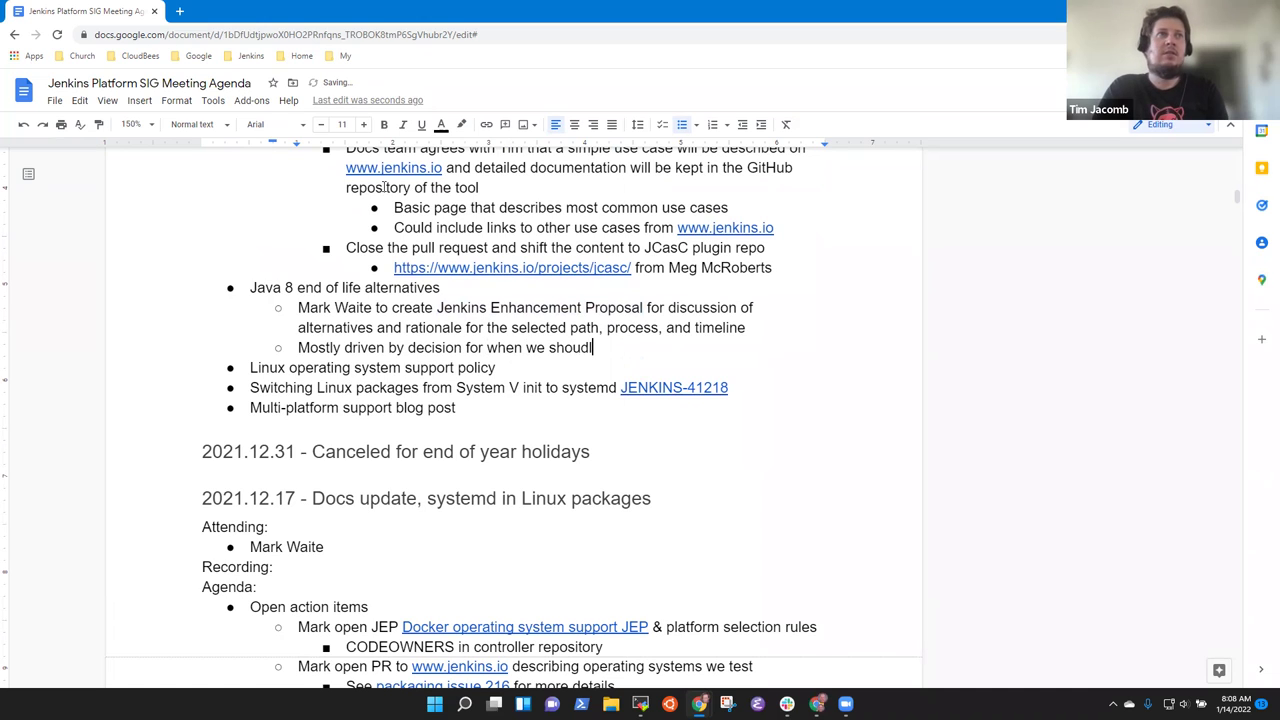
key("BackSpace")
key("BackSpace")
type("ld implem")
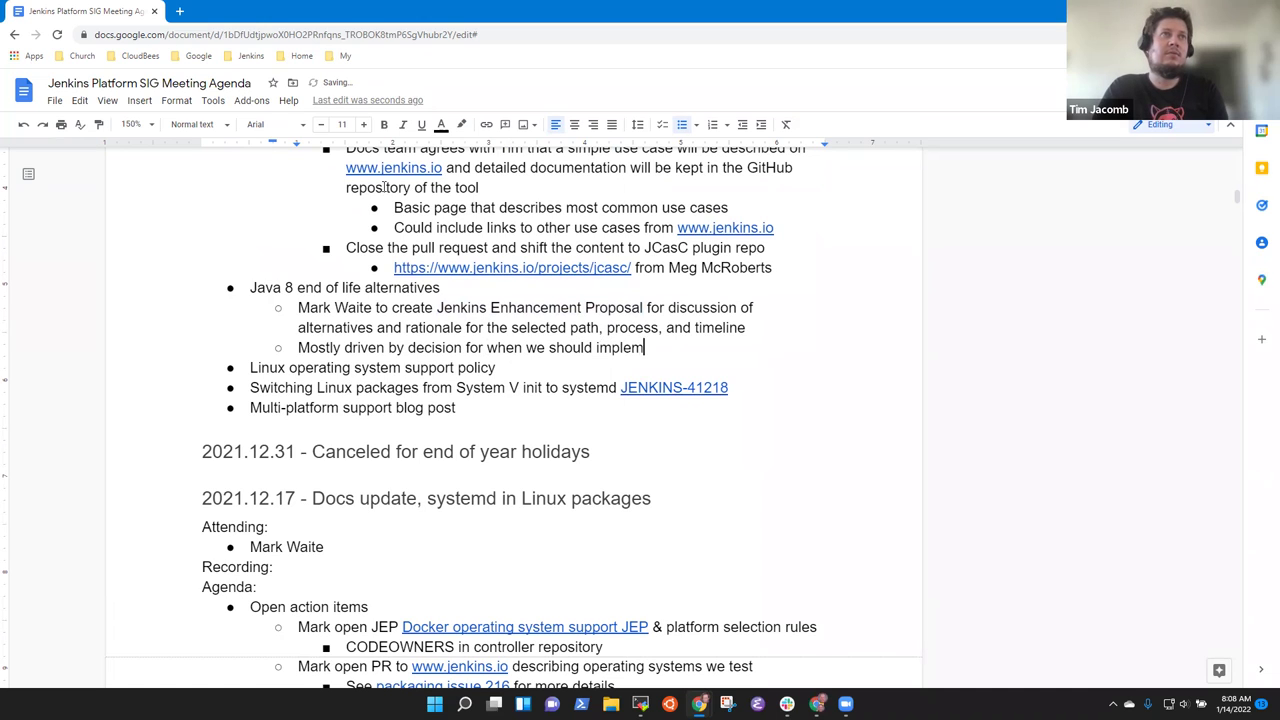
type("ent the change")
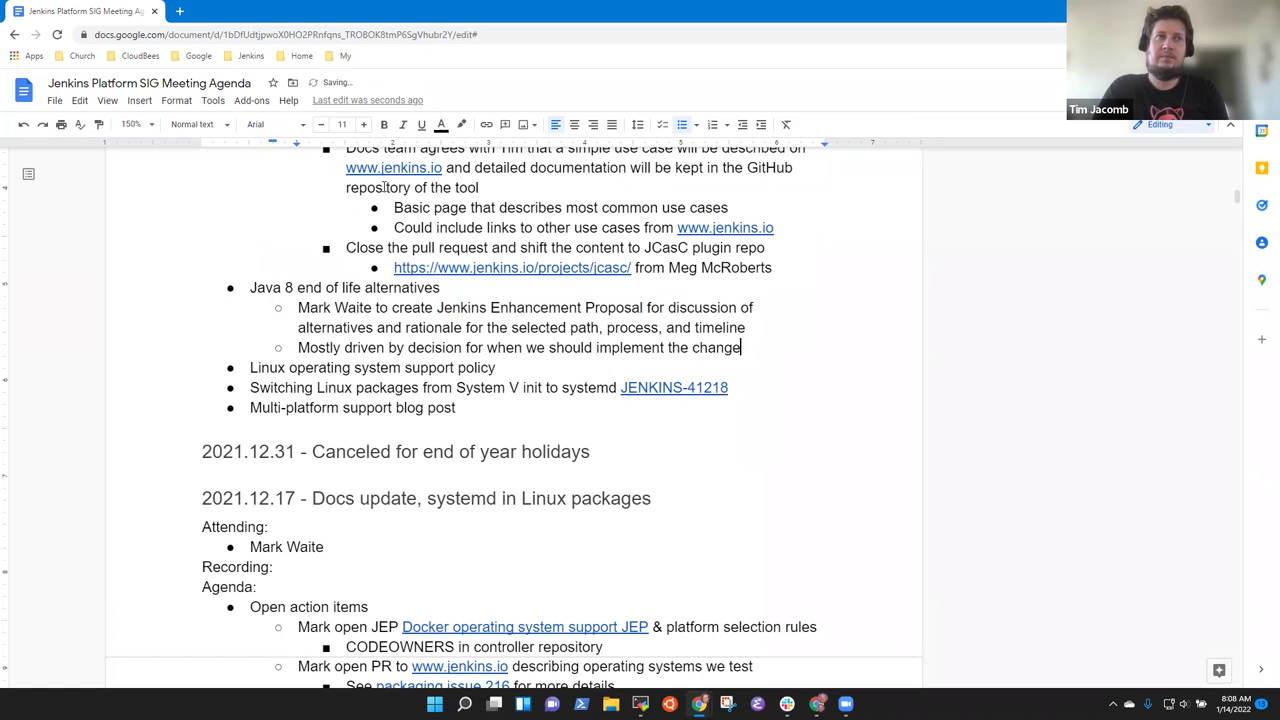
- Add a nested bullet under the new note reading "Low feedback in the mailing list"
key("Return")
key("Tab")
type("Low f")
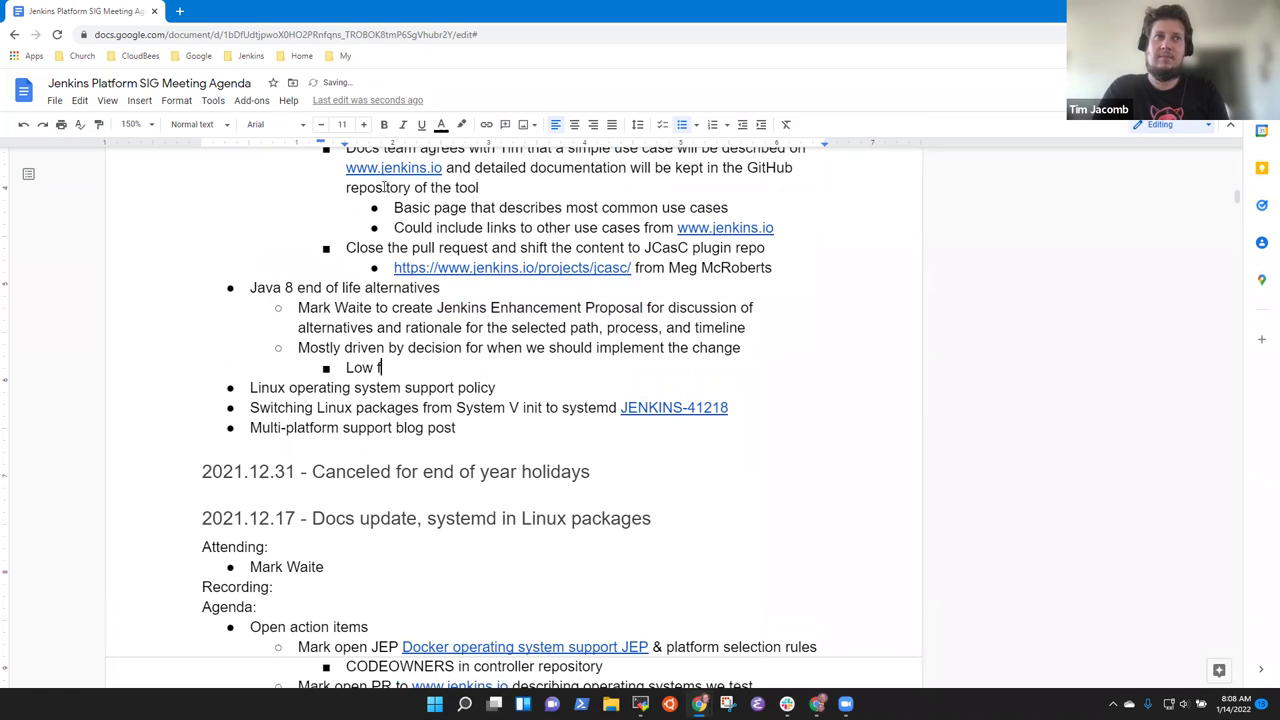
type("eedback in the m")
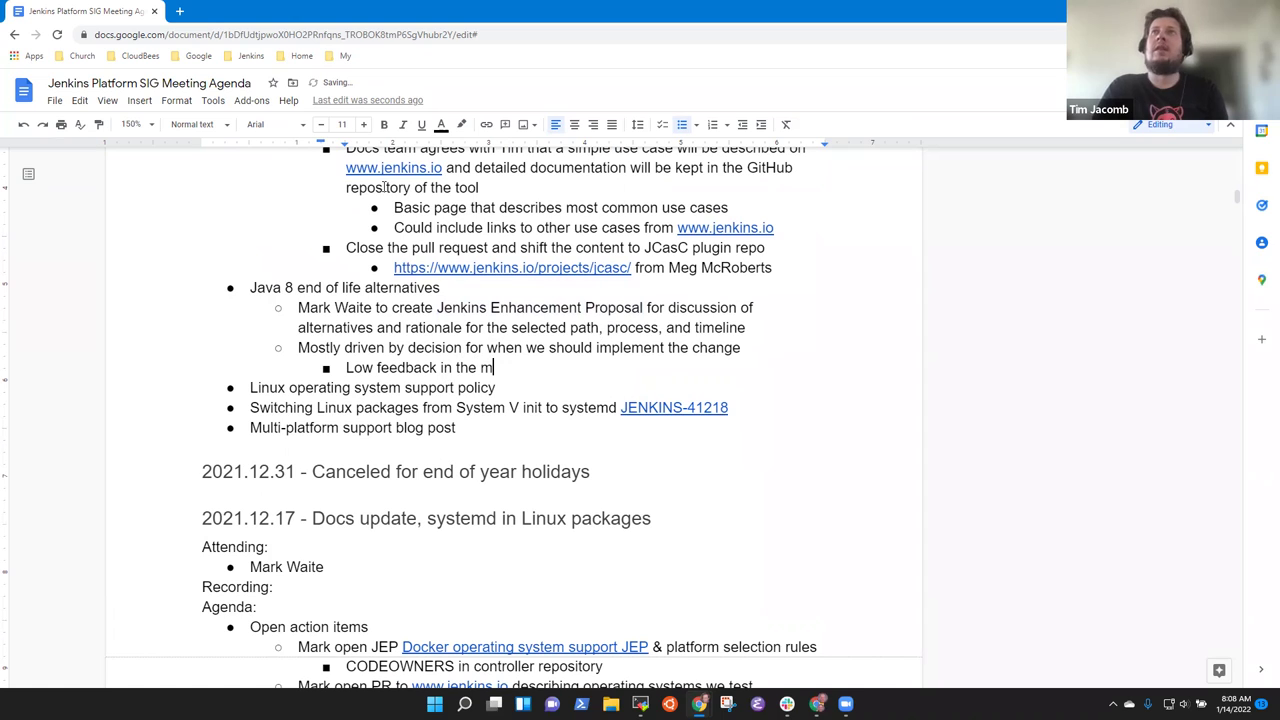
type("ailing list")
- Add another bullet at the same nested level reading "Getting a date and an LTS line will be driven by the plan"
key("Return")
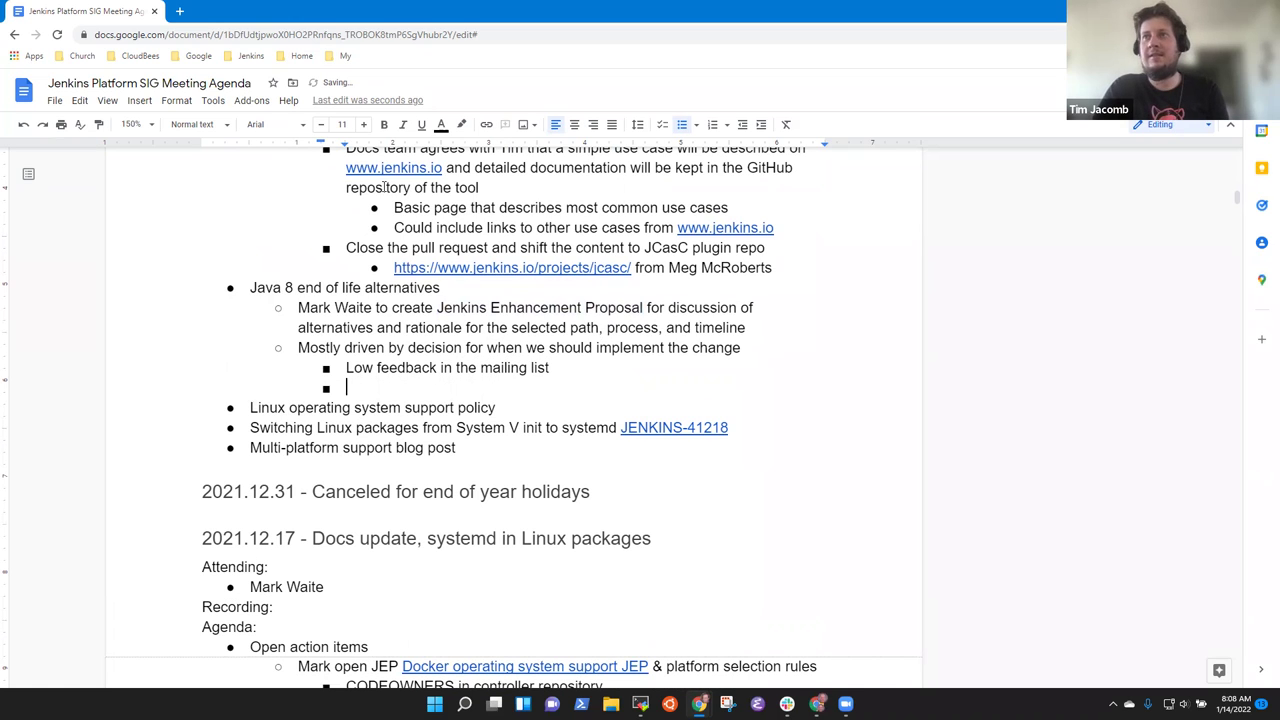
type("Getting")
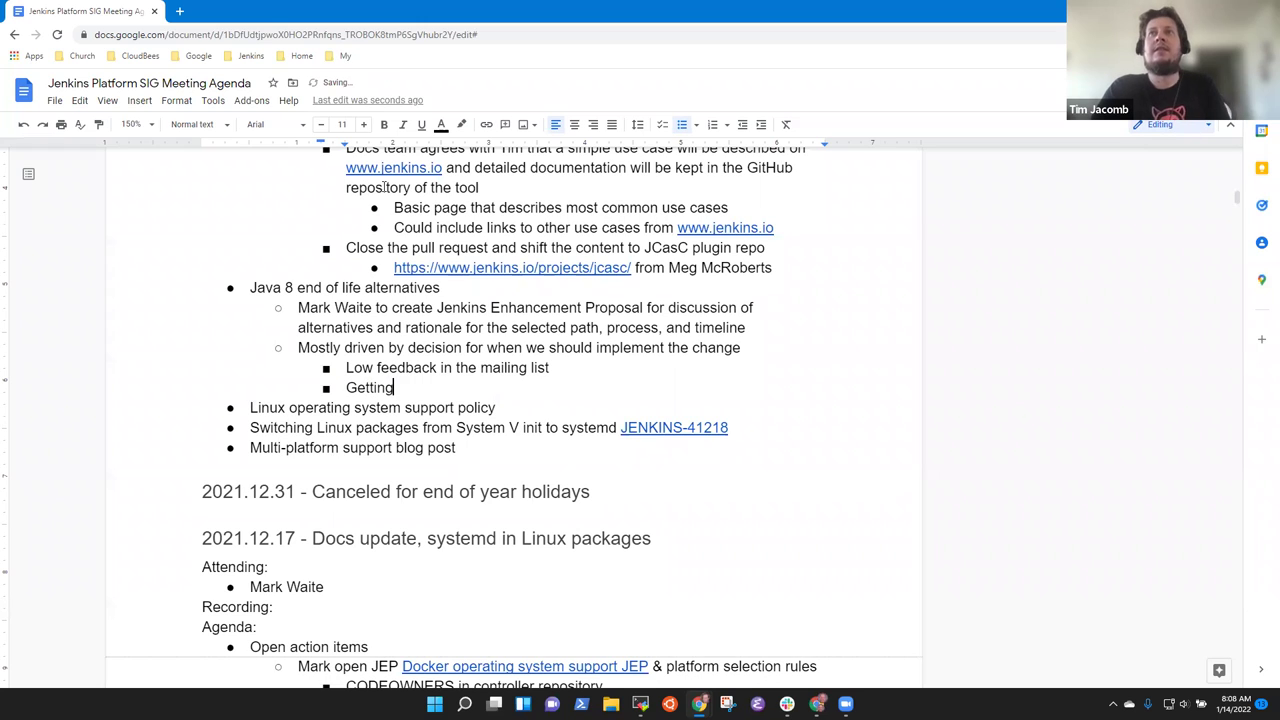
type(" a date and an L")
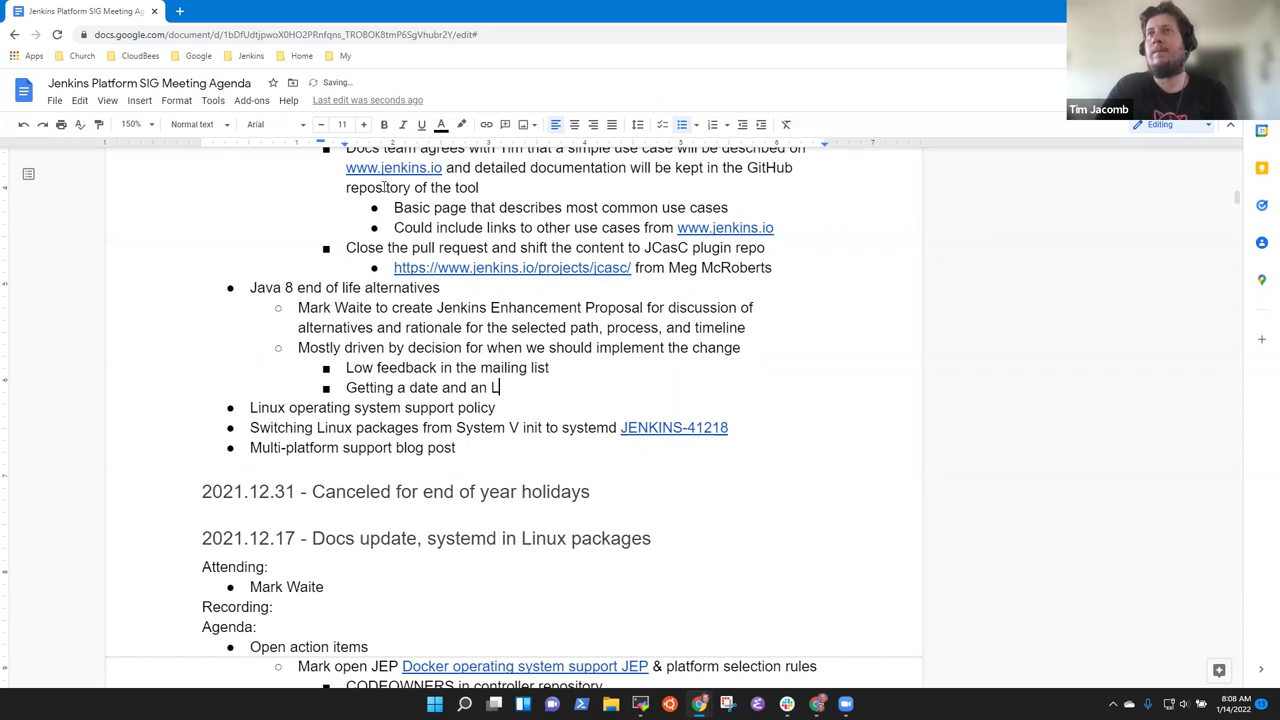
type("TS line will")
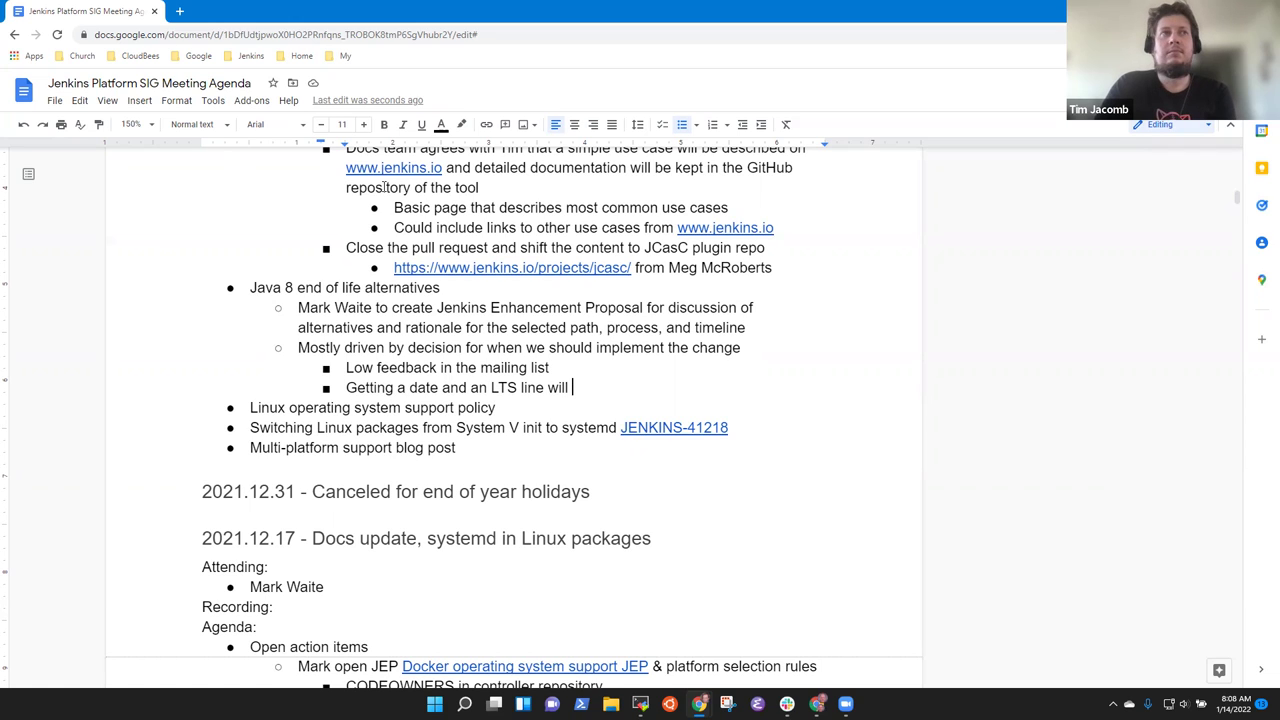
type("be driven ")
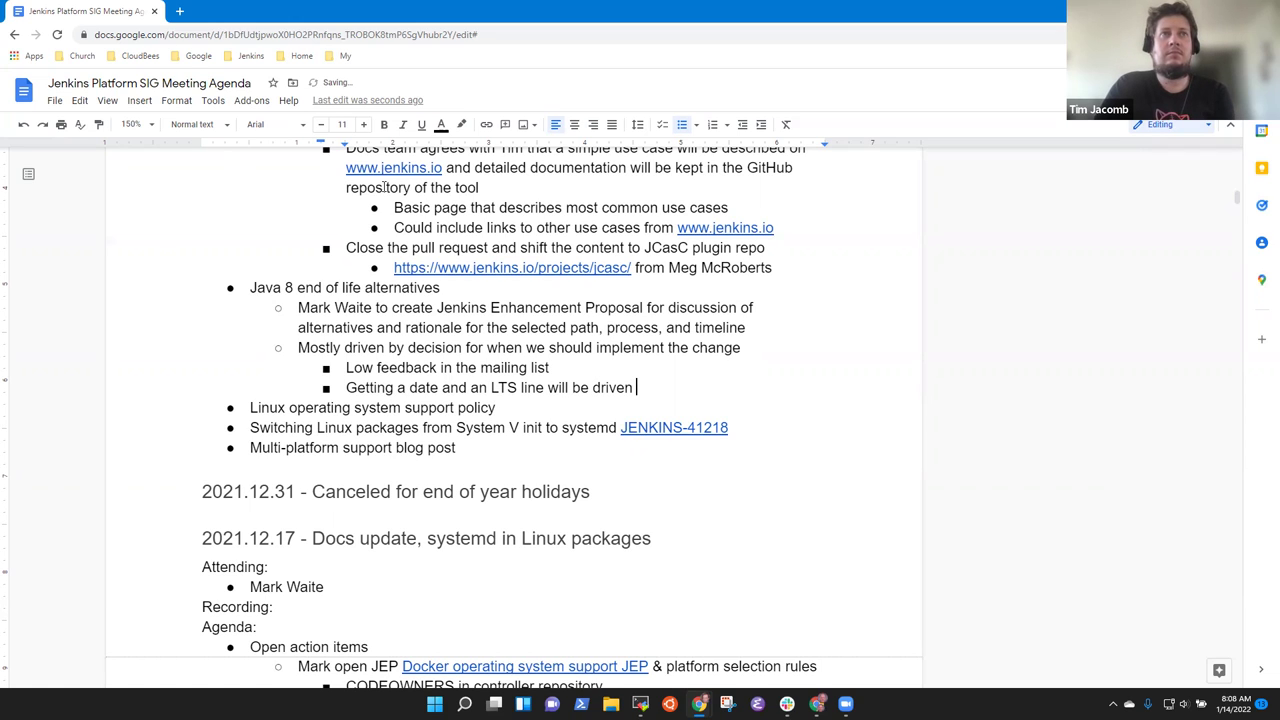
type("by the plan")
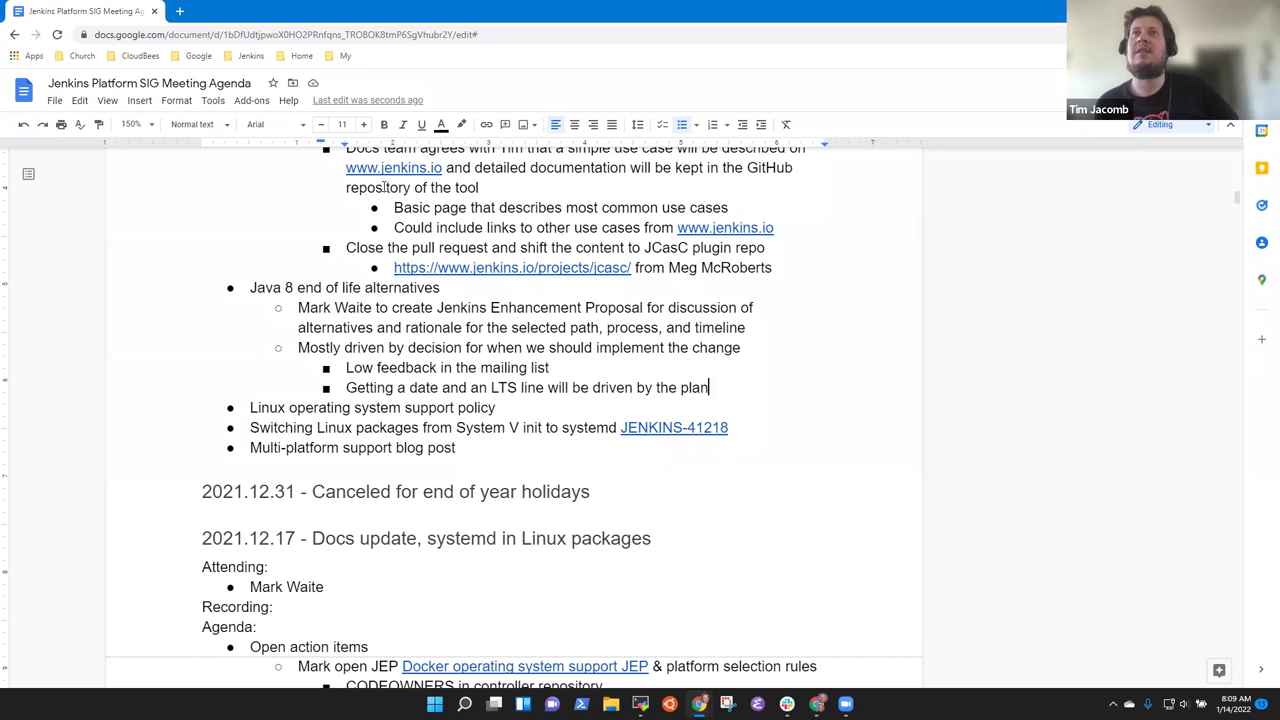
- Start a new nested bullet below the note about getting a date and an LTS line
key("Return")
type("Better to get a")
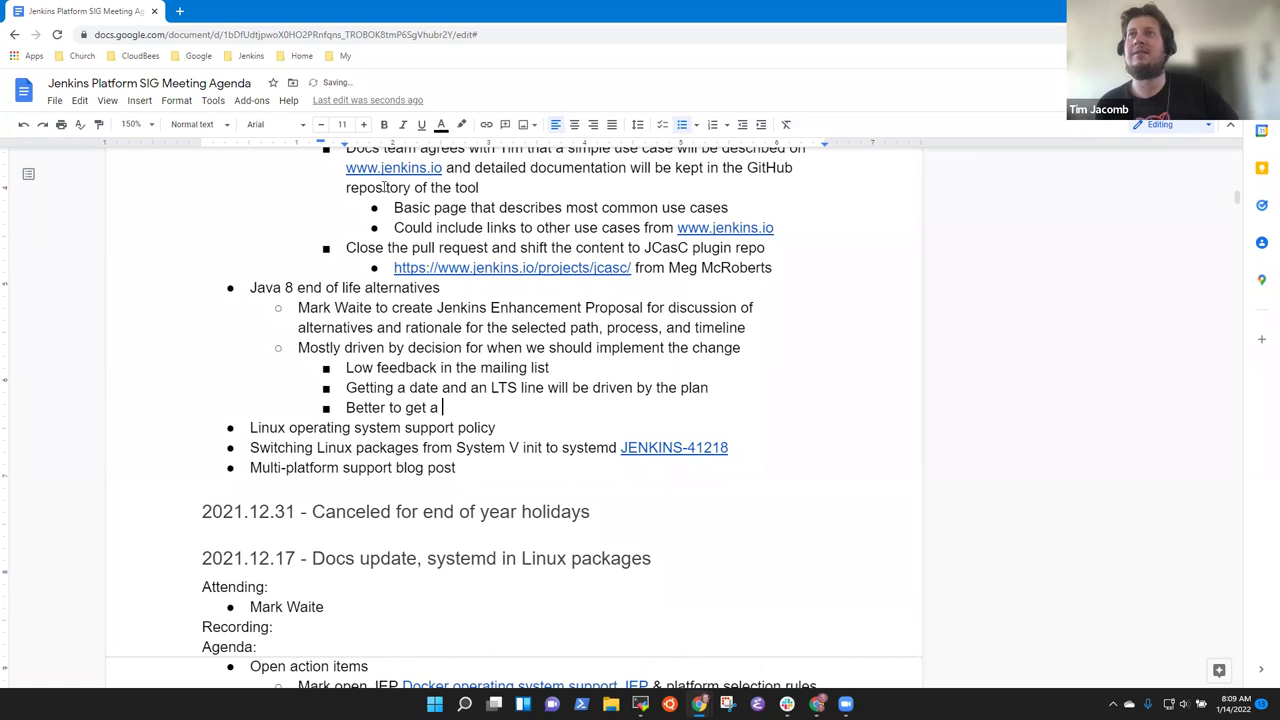
key("BackSpace")
key("BackSpace")
key("BackSpace")
key("BackSpace")
key("BackSpace")
key("BackSpace")
key("BackSpace")
key("BackSpace")
key("BackSpace")
key("BackSpace")
key("BackSpace")
key("BackSpace")
key("BackSpace")
key("BackSpace")
key("BackSpace")
key("BackSpace")
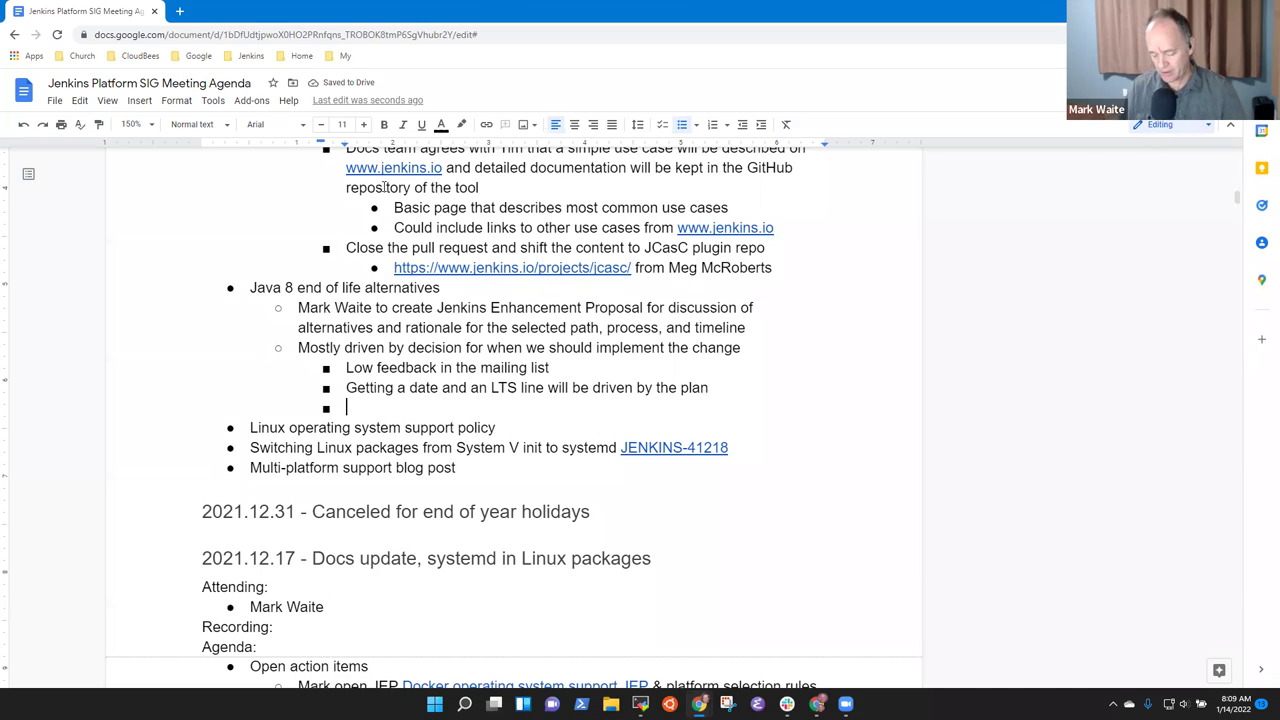
- Fill the empty nested bullet with "If we need to slip the date or adjust the date, that is safer than not having the conversation"
type("If we now")
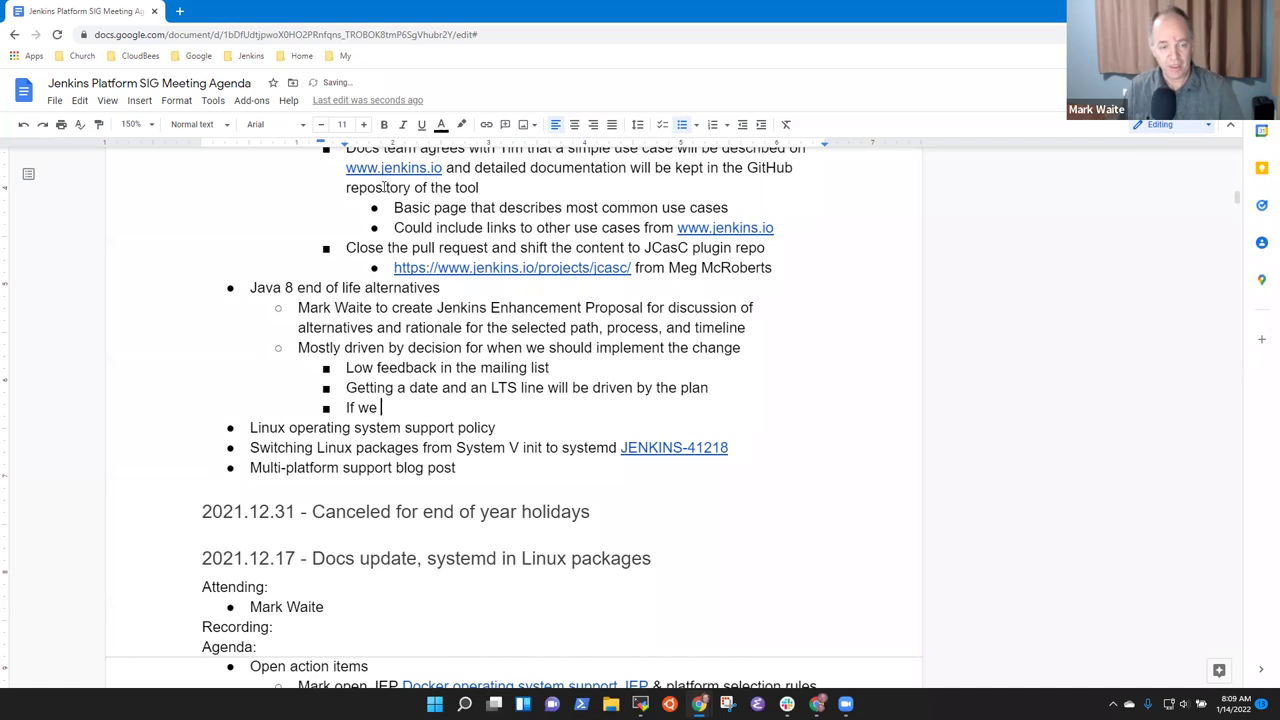
key("BackSpace")
key("BackSpace")
key("BackSpace")
type("need ")
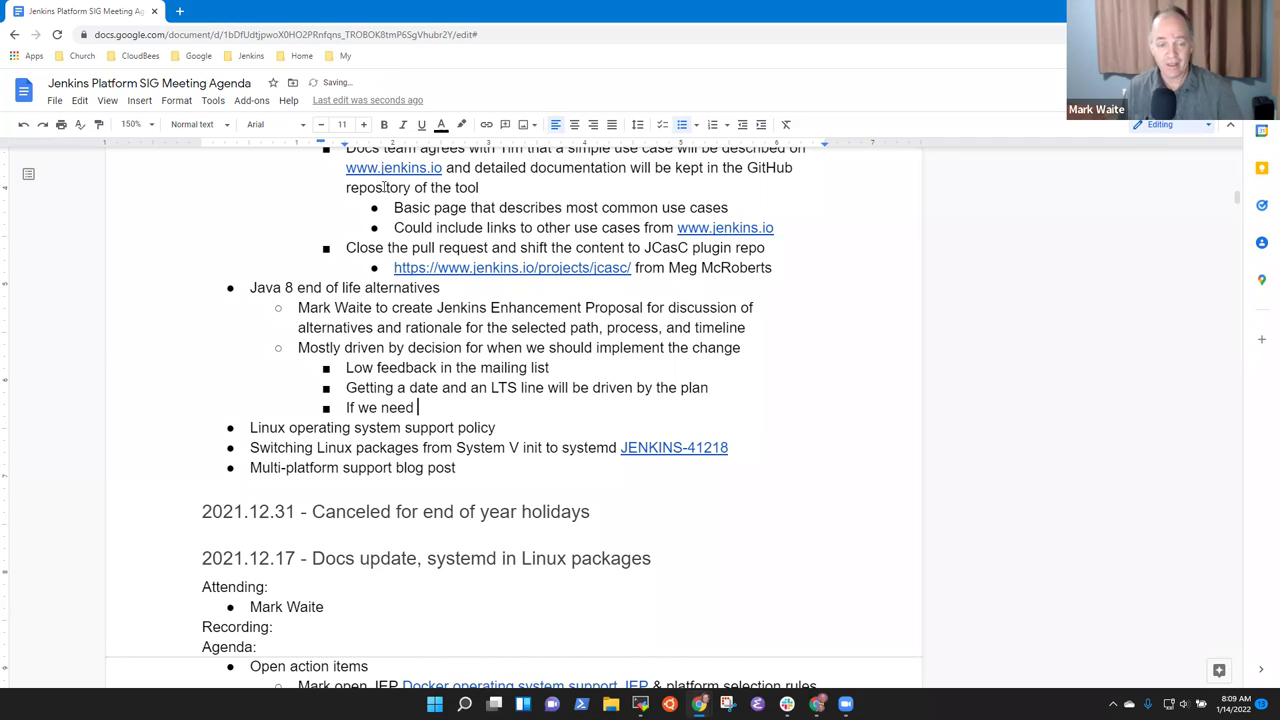
type("to sl")
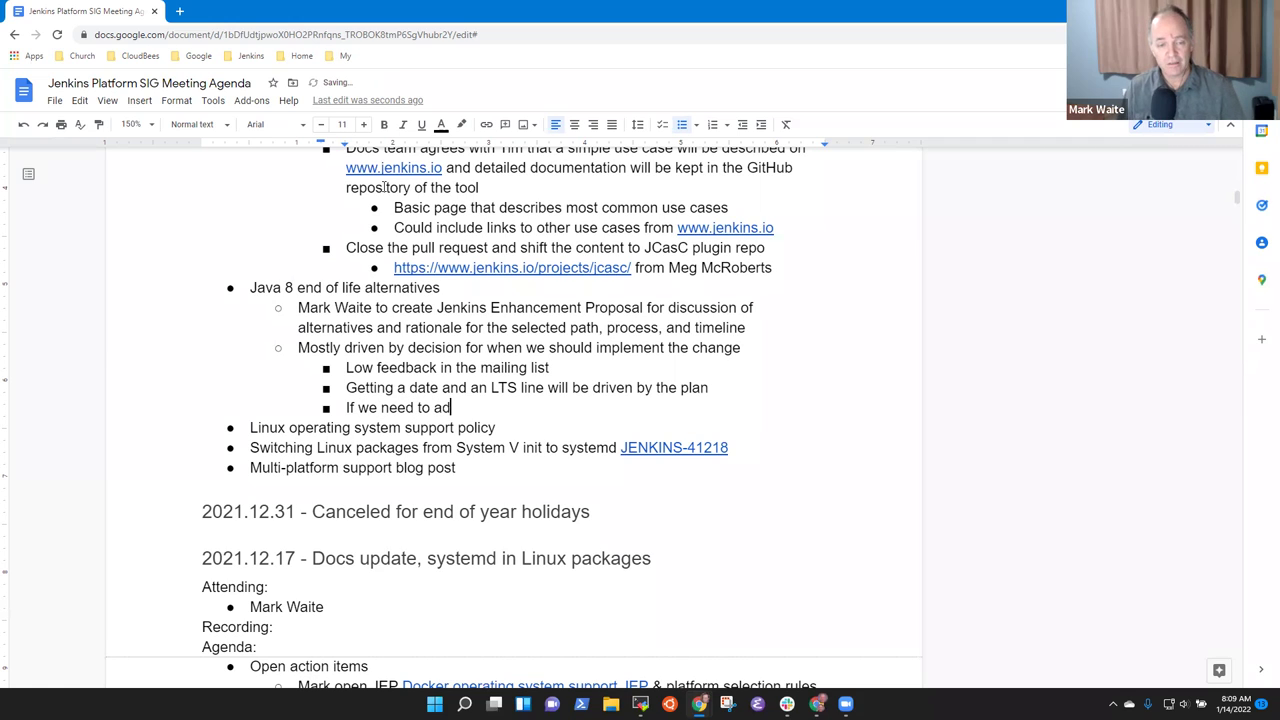
key("BackSpace")
key("BackSpace")
type("slip the da")
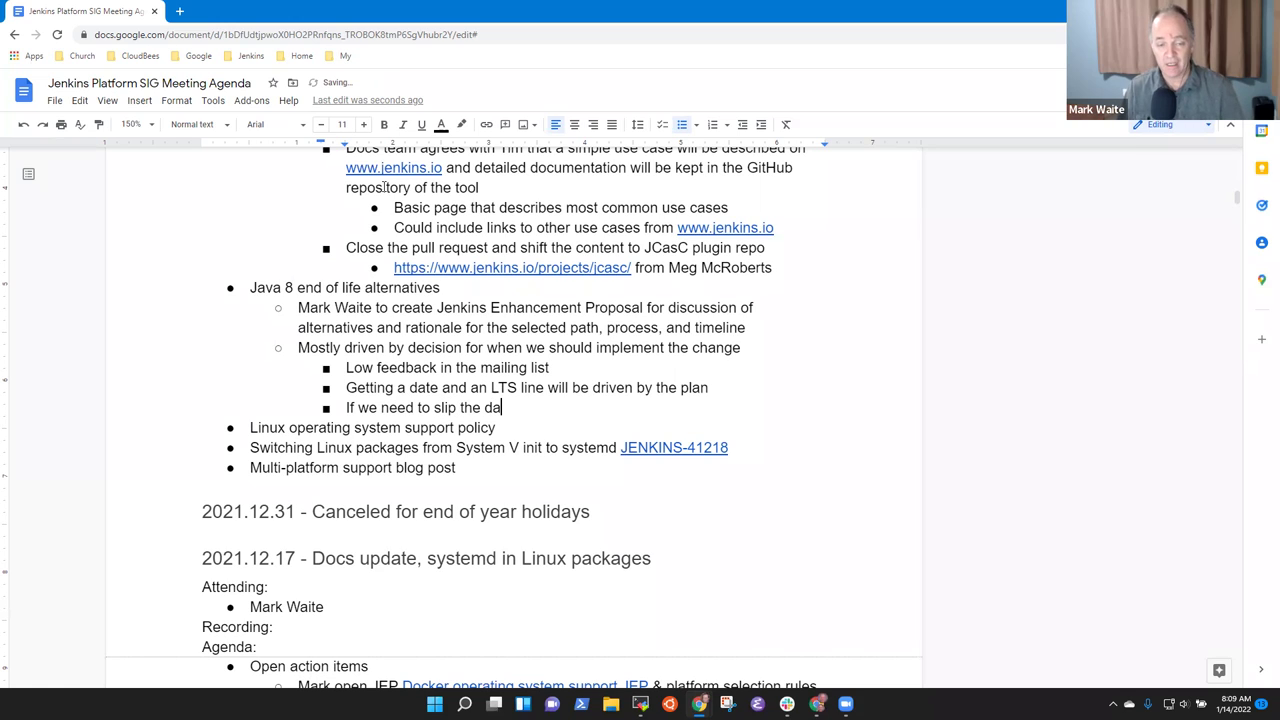
type("te or adju")
key("BackSpace")
key("BackSpace")
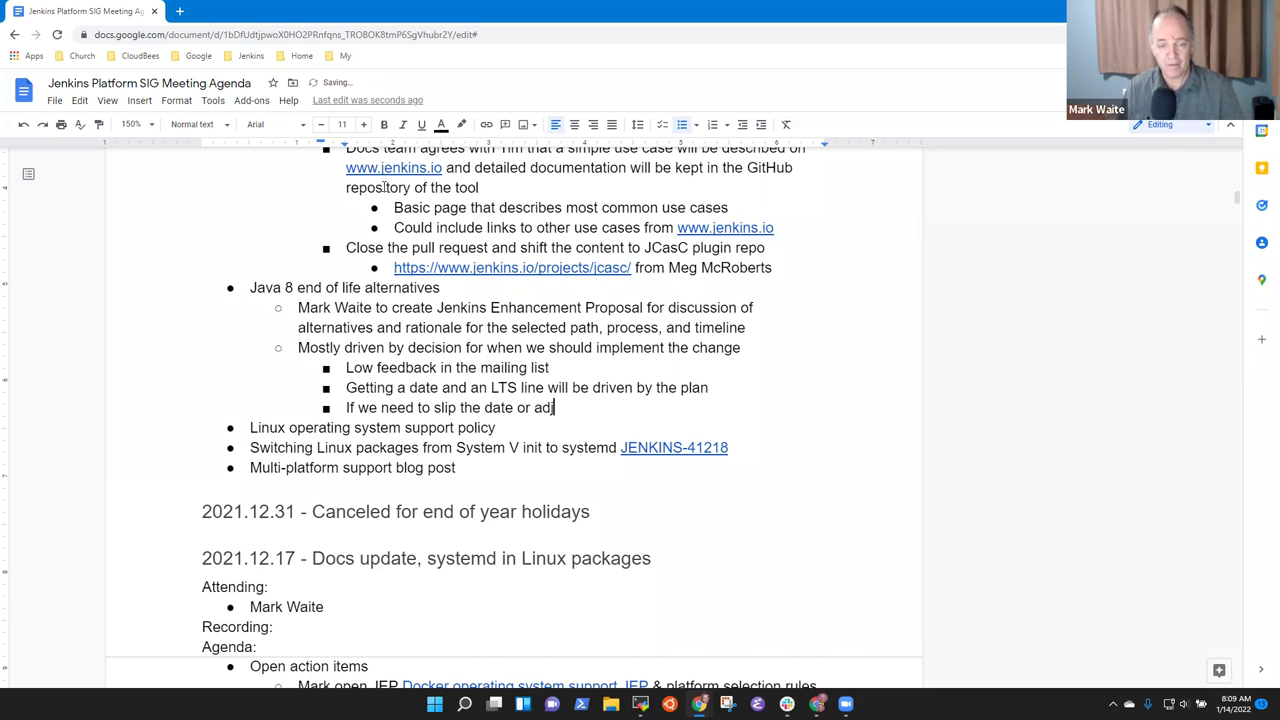
type("just d")
key("BackSpace")
type("the d")
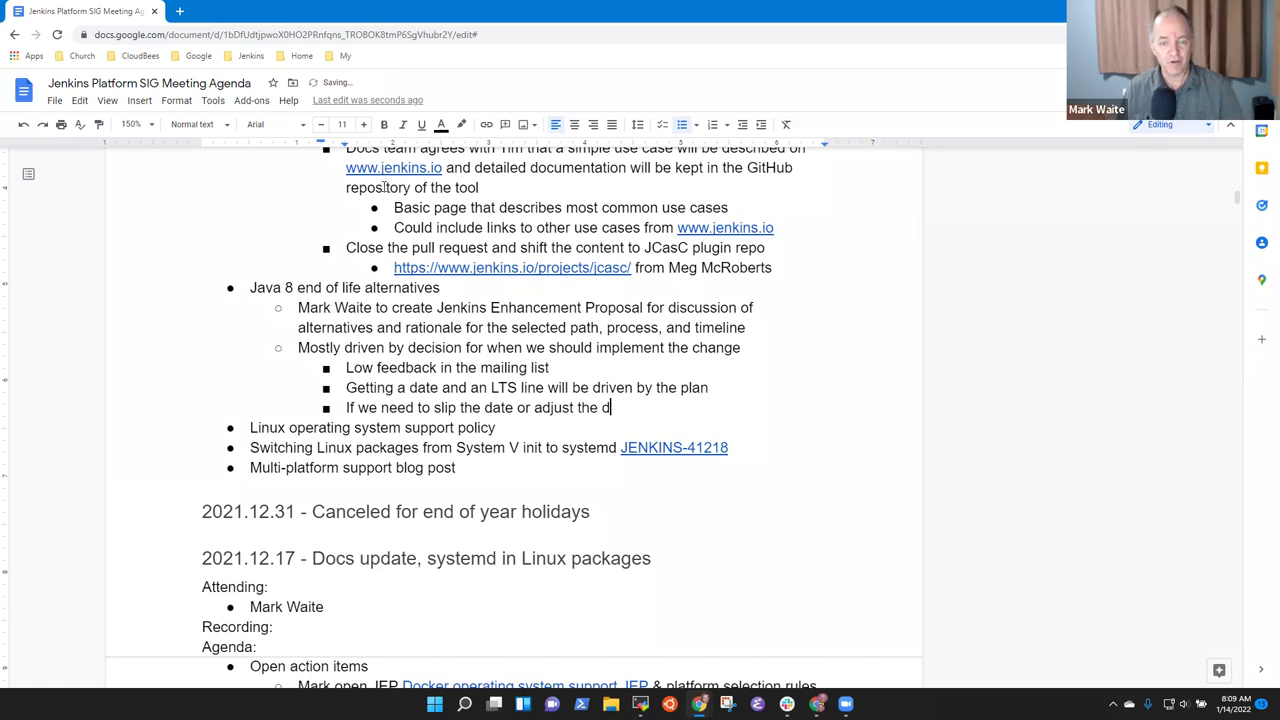
type("ate, that is sa")
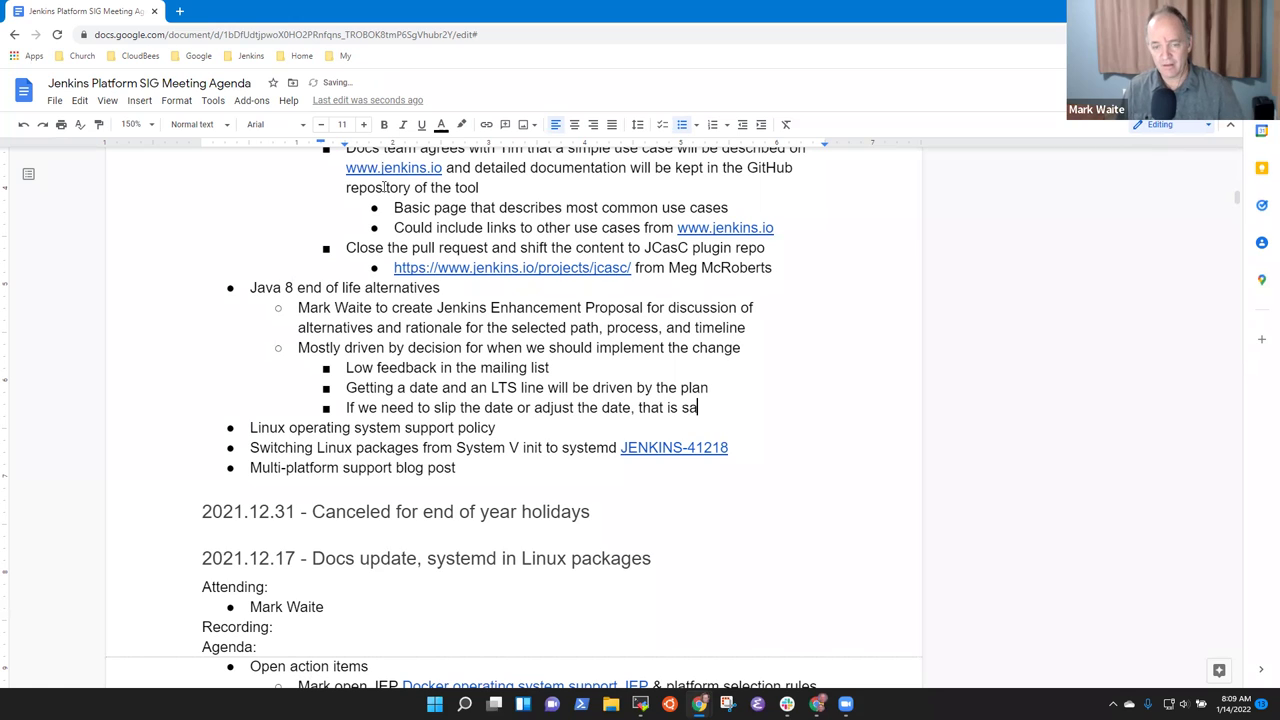
type("fer than")
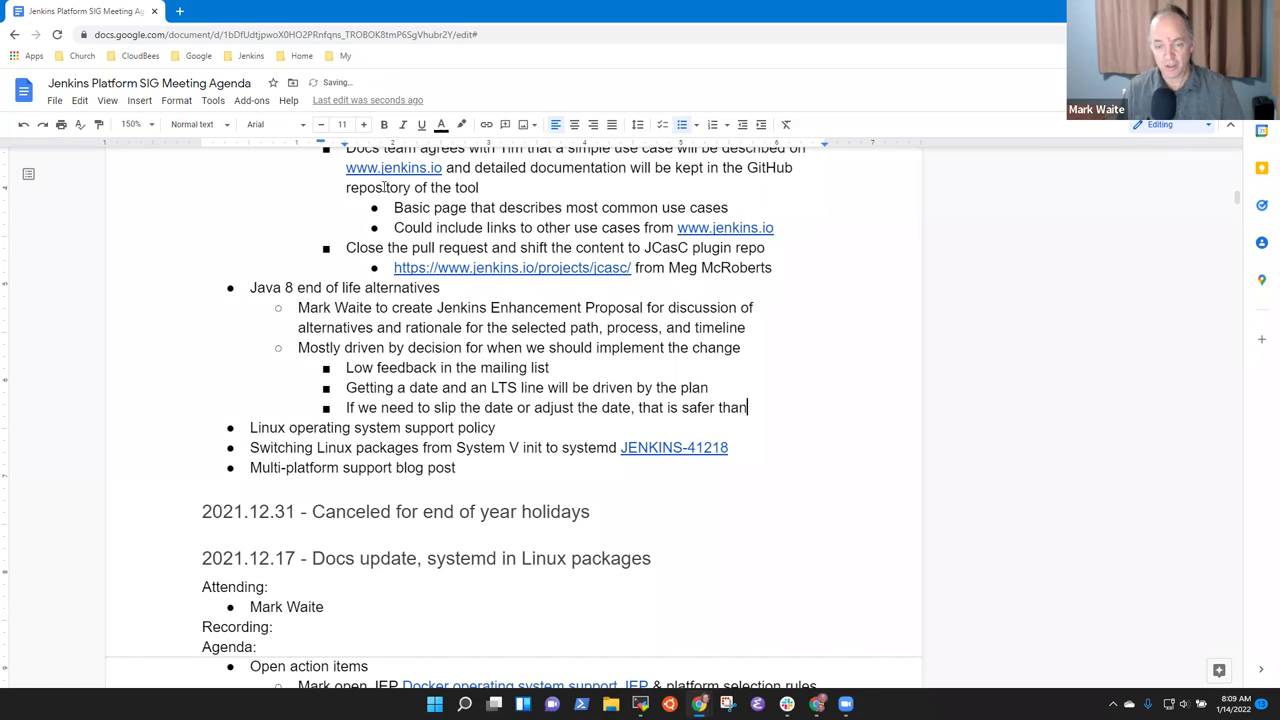
type(" not having the conversation")
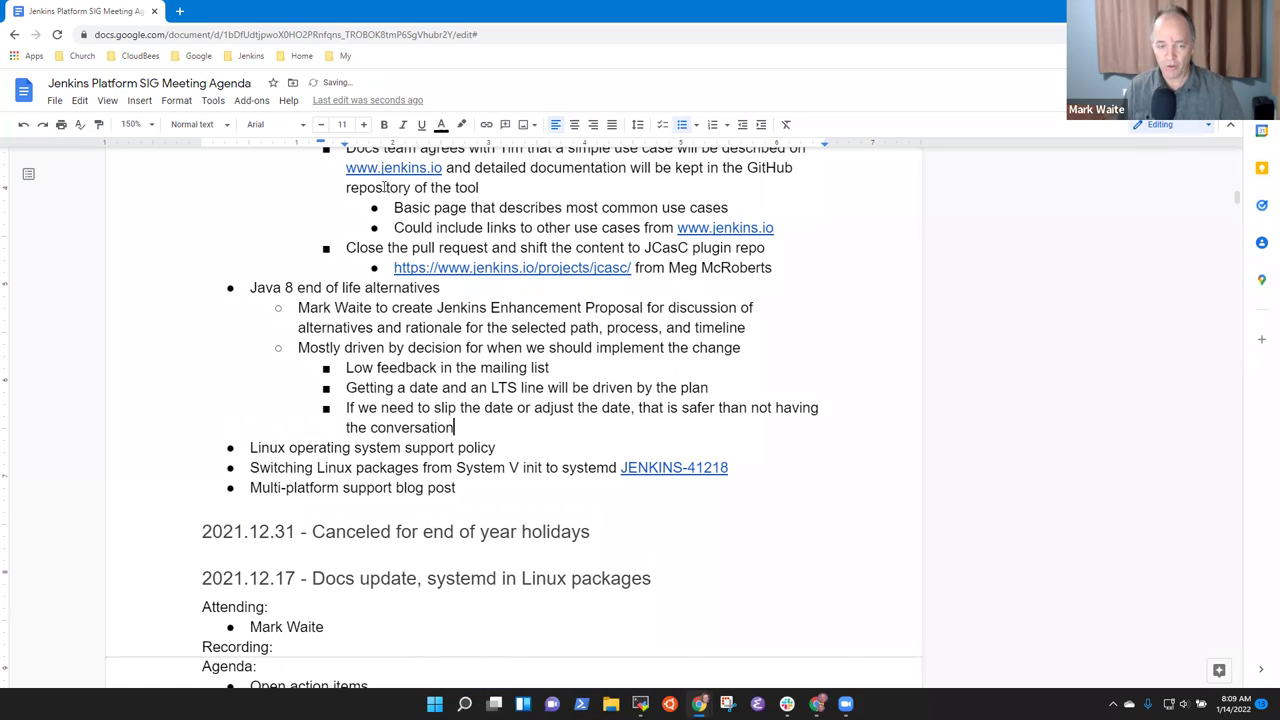
- Add a sub-bullet one level up reading "Oracle's Java site says March 2022 is when “standard support” , switch to extended"
key("Return")
key("Tab")
key("shift+Tab")
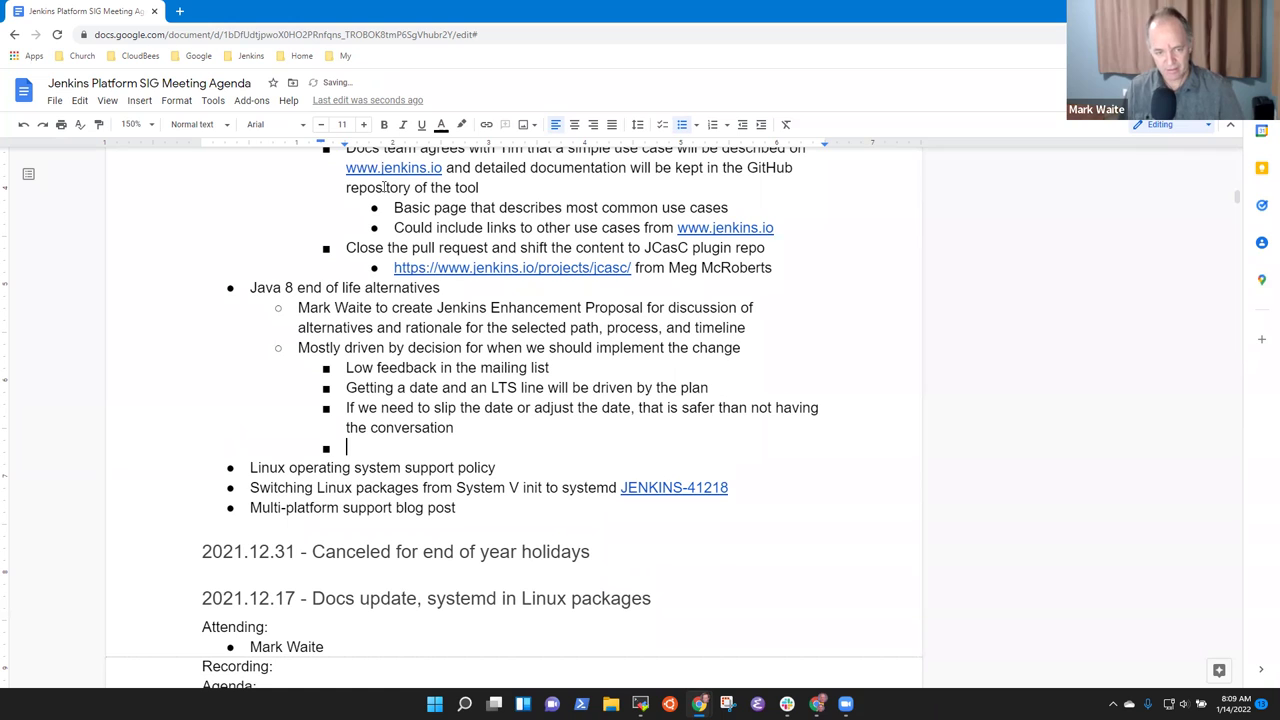
key("shift+Tab")
type("Oracle's")
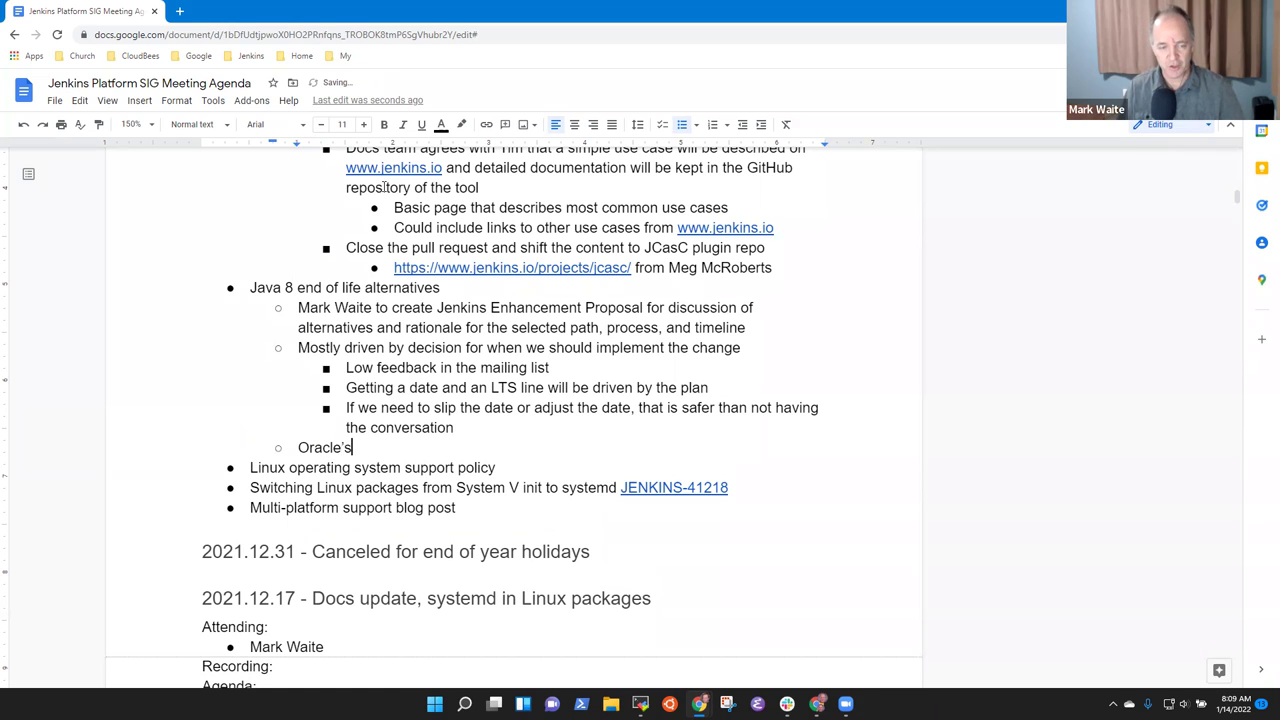
type(" Java site sa")
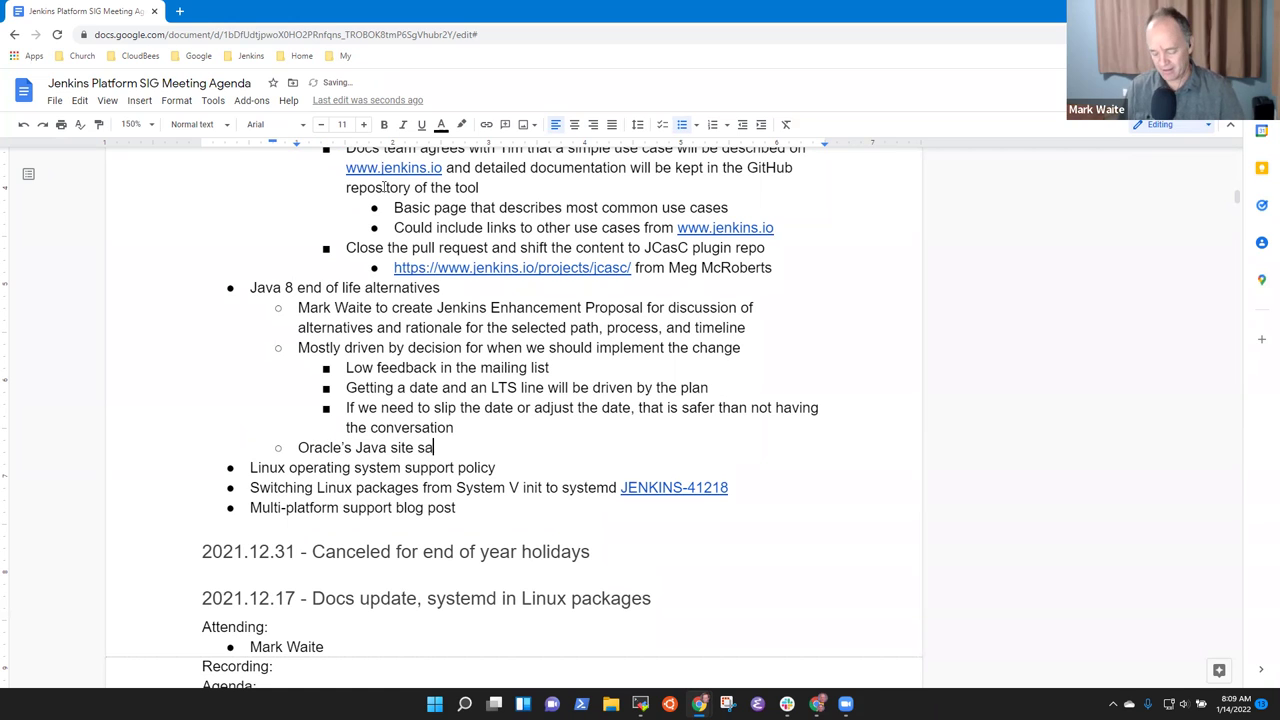
type("ys March")
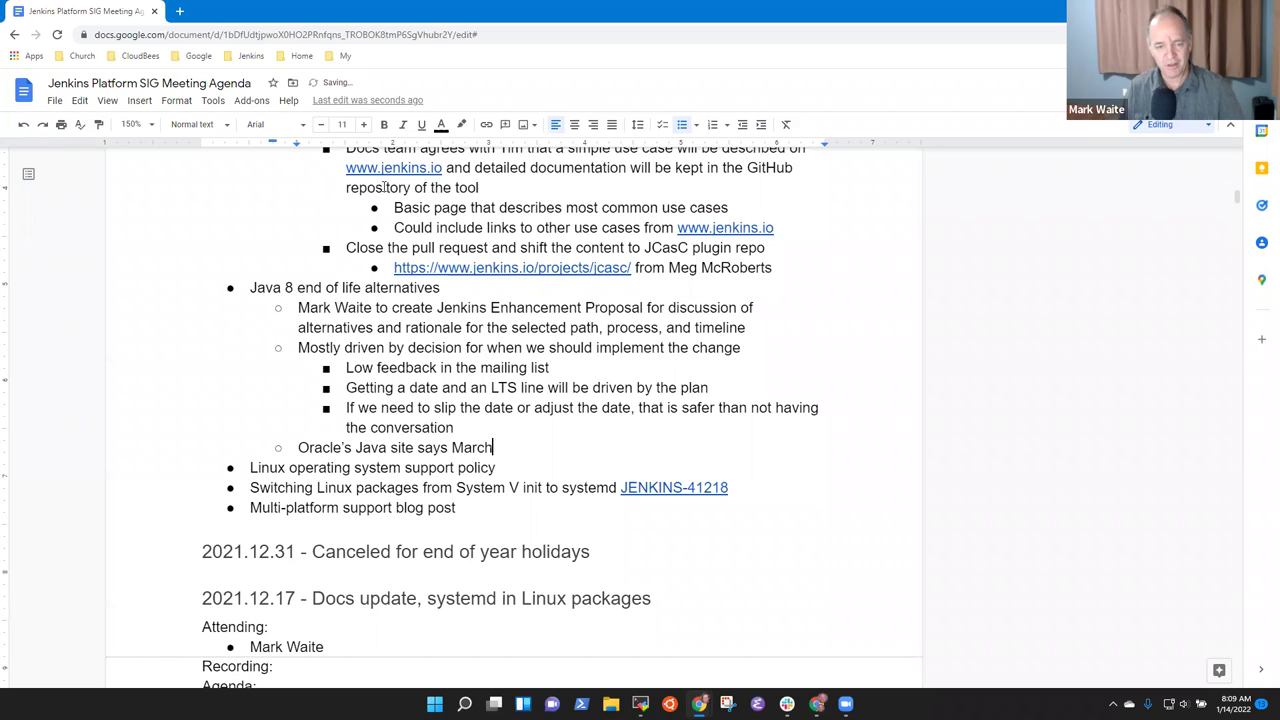
type(" 2022 is ")
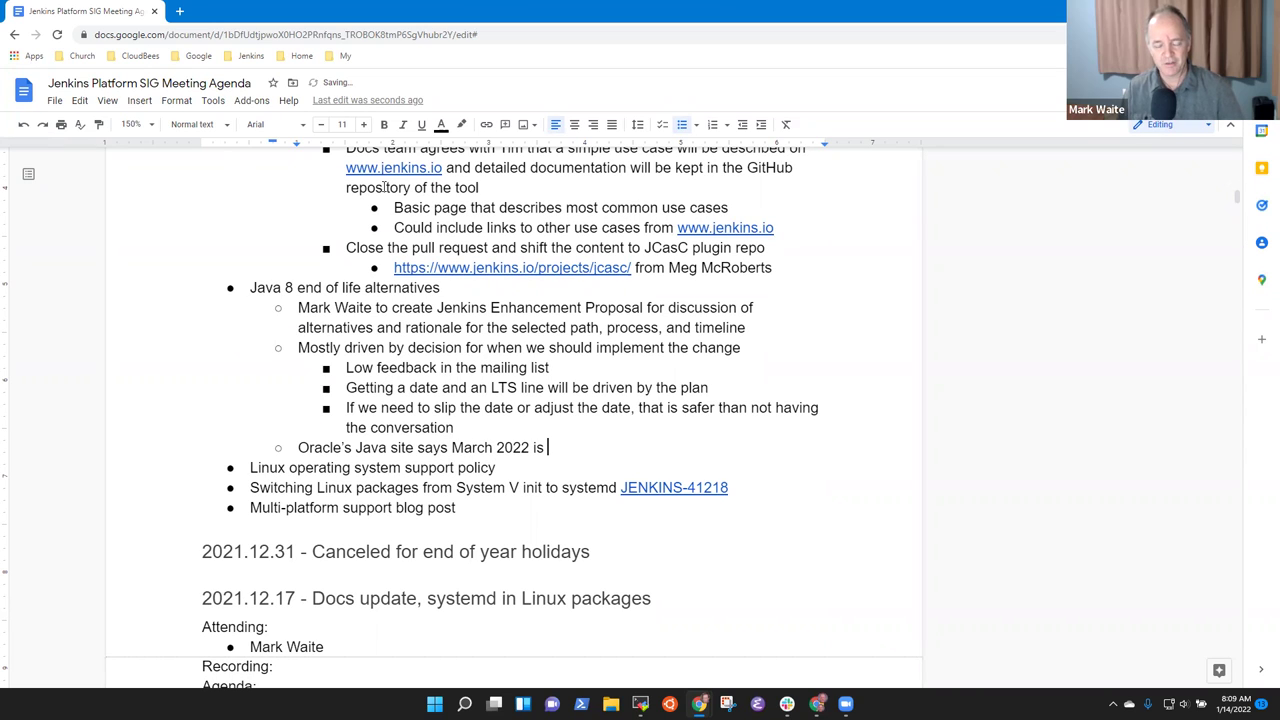
type("when \"standard ")
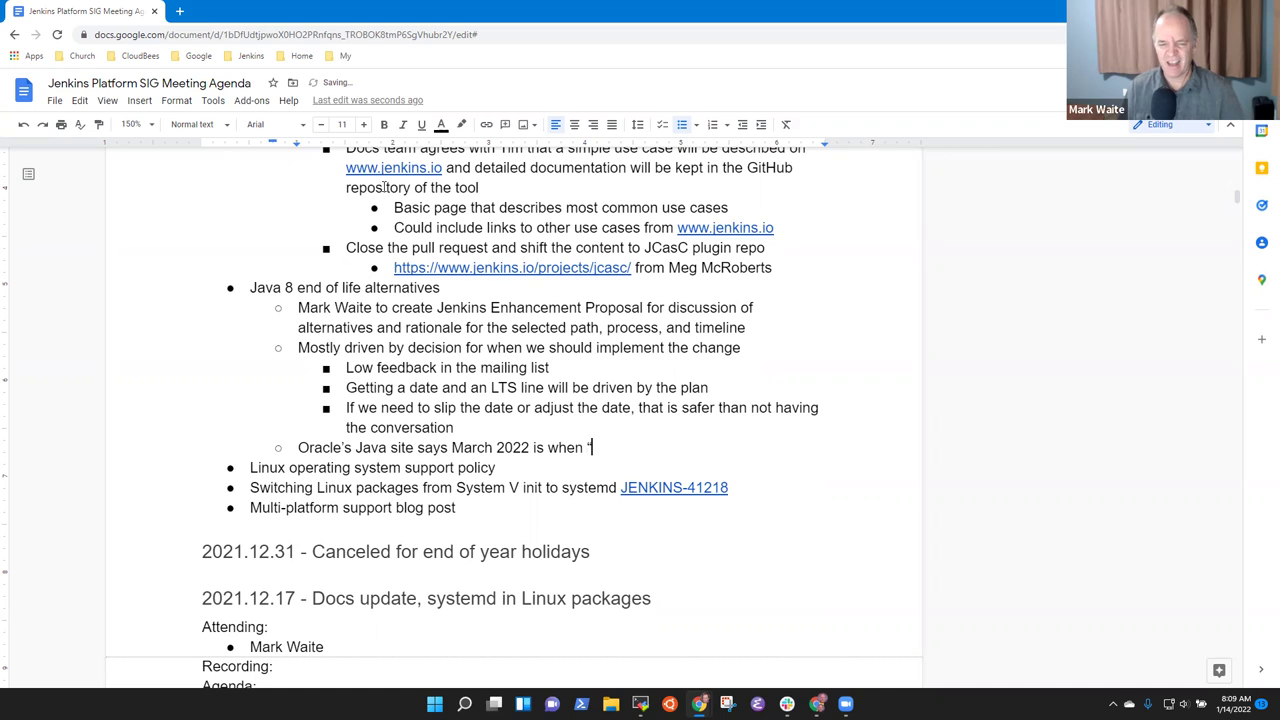
type("support\" ")
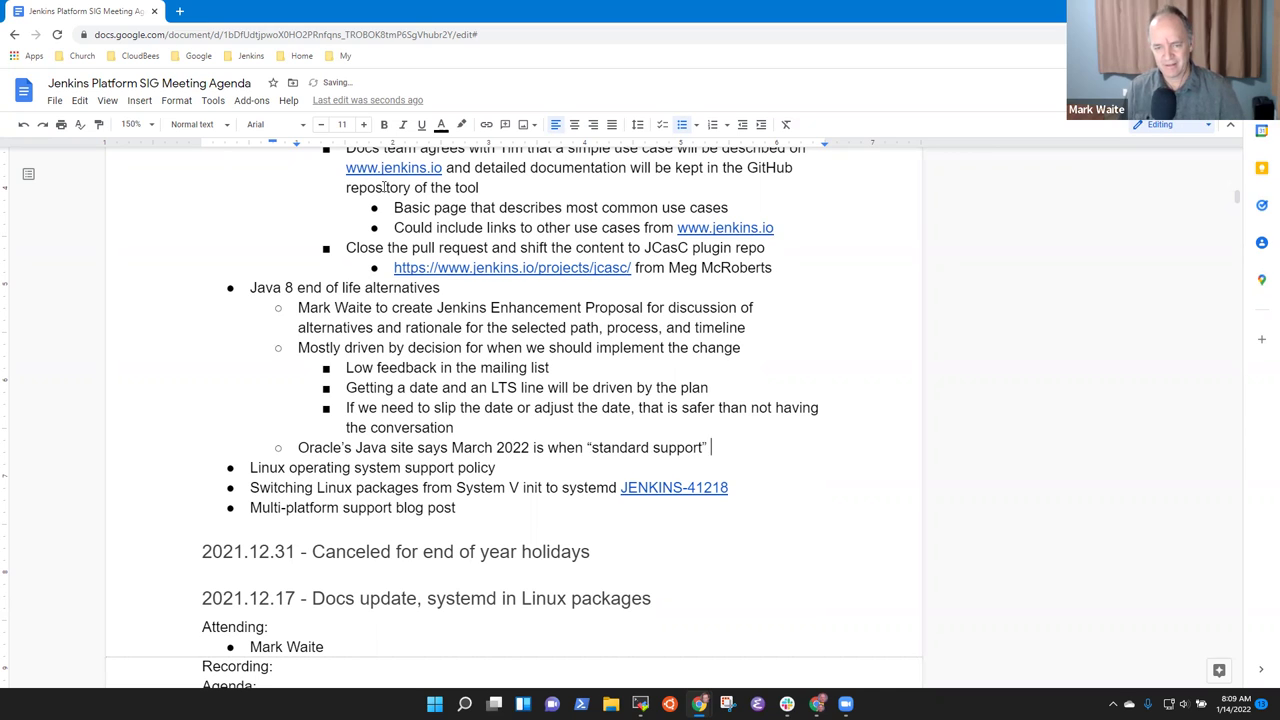
type(", switch to ")
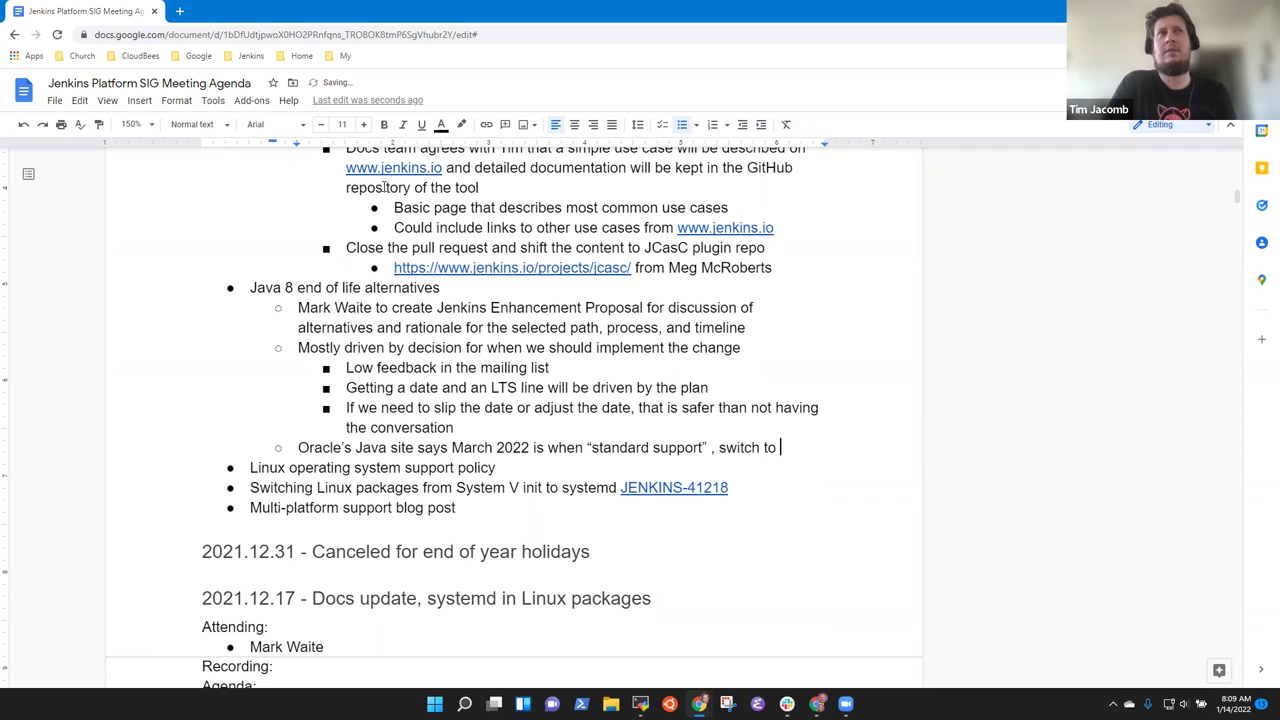
type("extended")
- Add a sub-bullet reading "Red Hat supports it until 2024" and replace its word "it" with "Java 8"
key("Return")
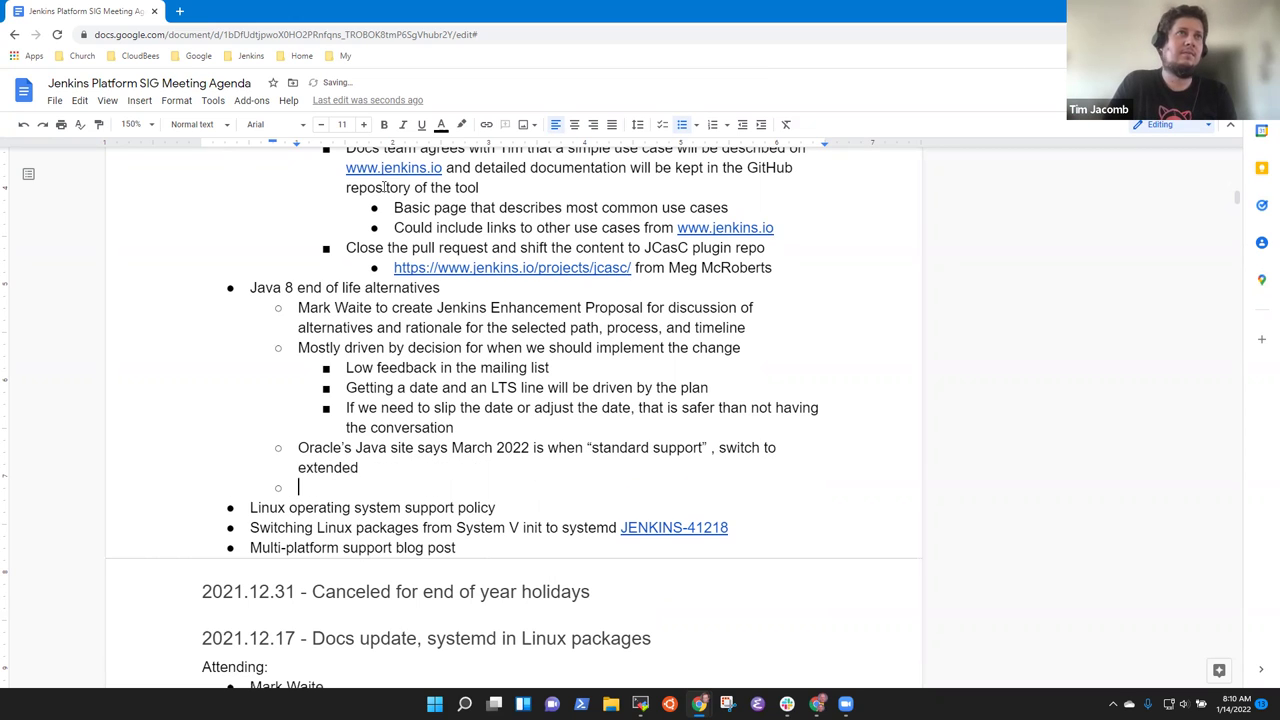
type("Red ")
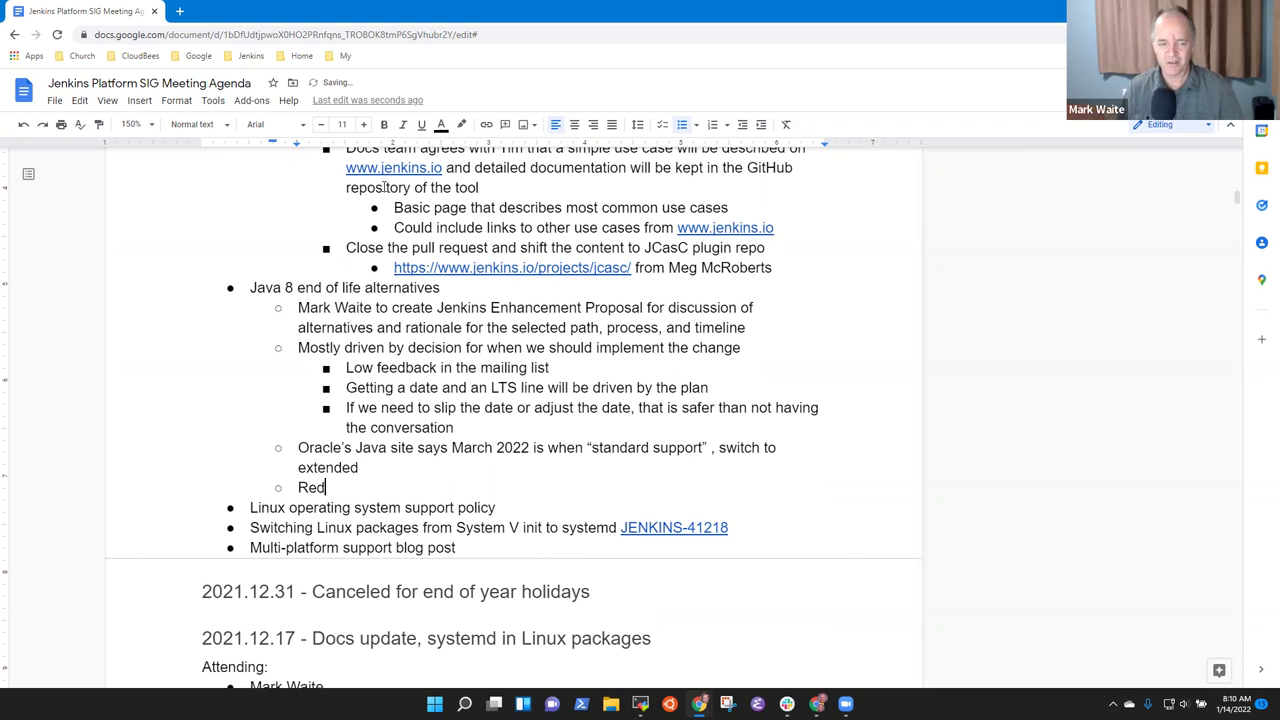
type("Hat su")
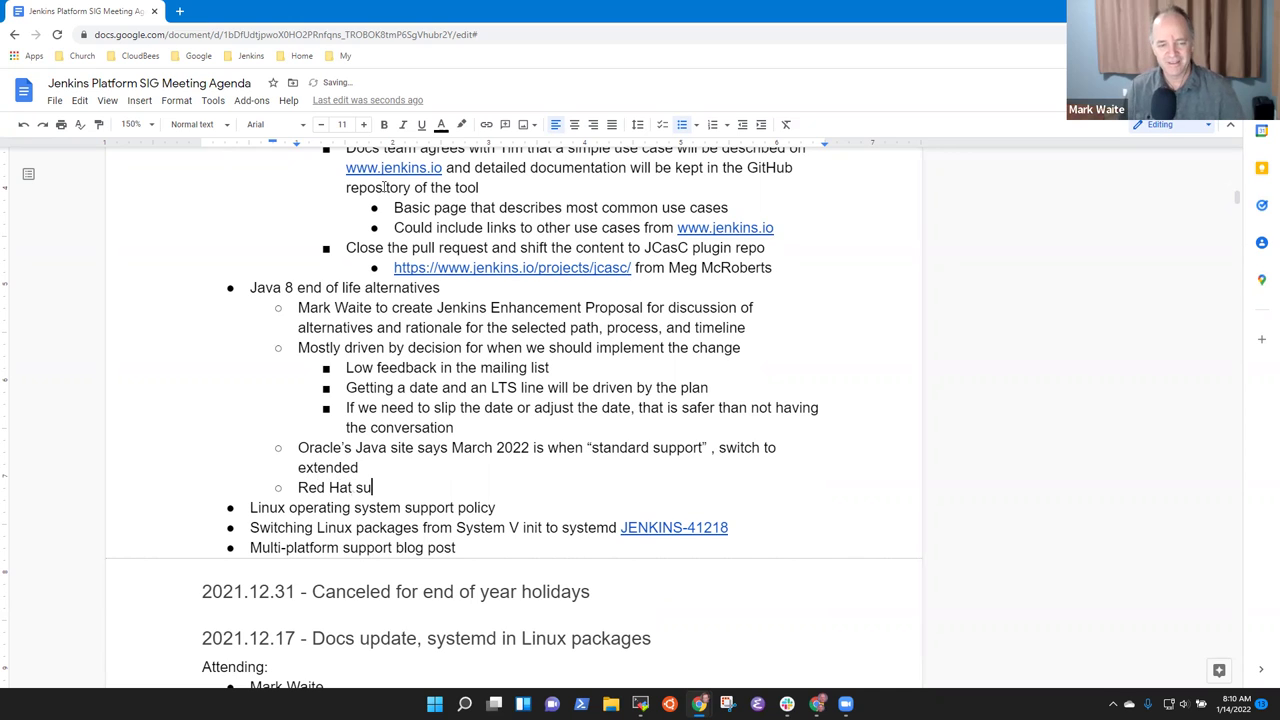
type("pports it")
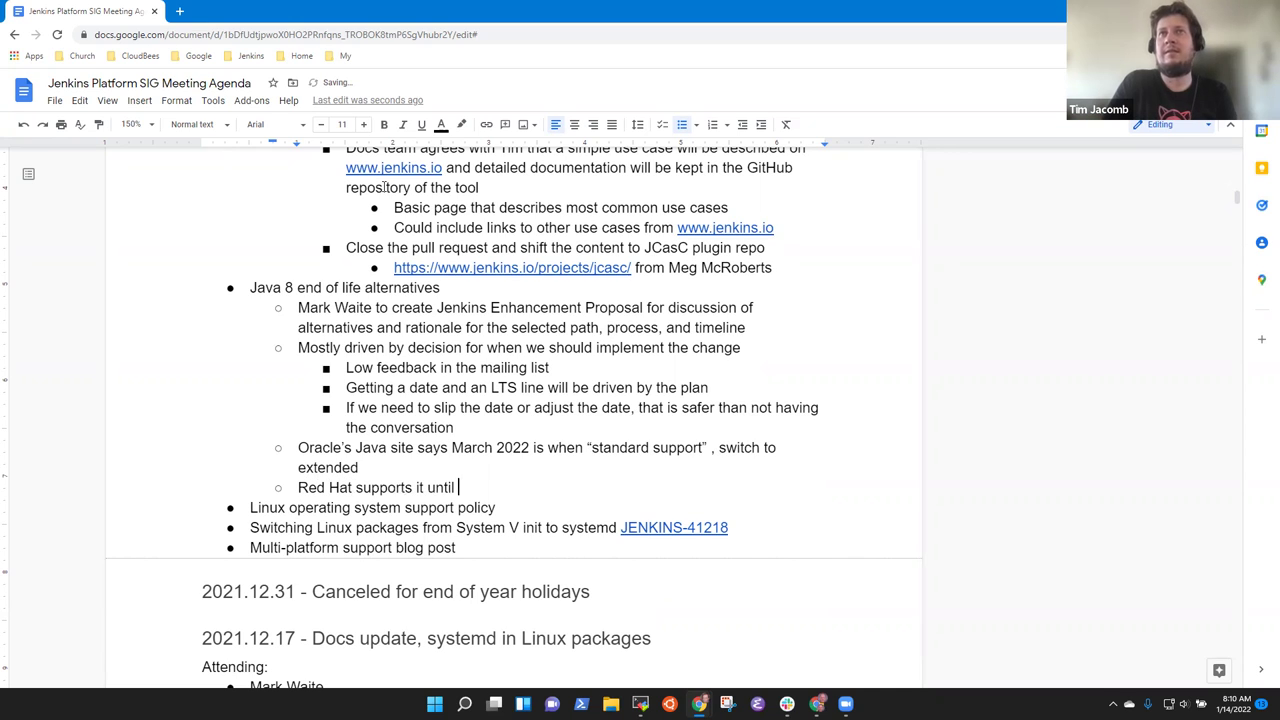
type("2024")
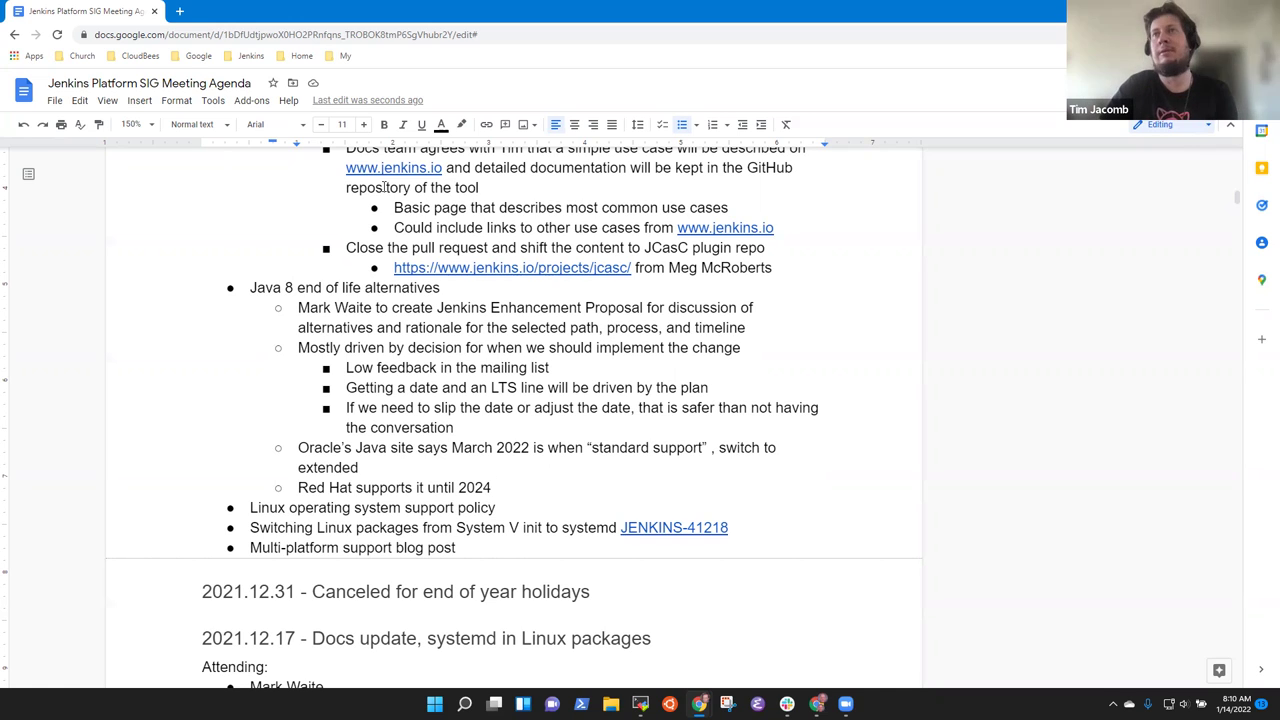
double_click(421, 487)
type("Java 8")
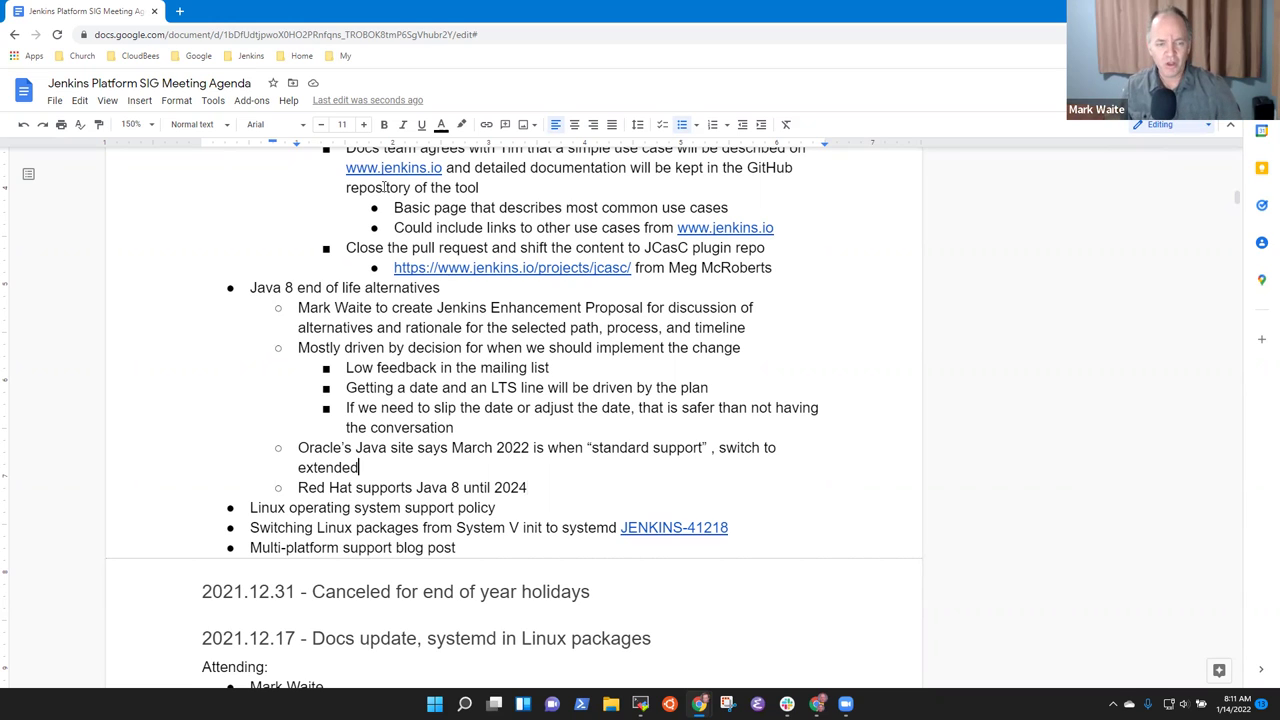
- Highlight the topic line "Java 8 end of life alternatives"
key("Up")
key("Up")
key("Up")
key("Up")
key("Up")
key("Up")
key("Up")
key("Up")
key("Up")
key("End")
key("shift+Home")
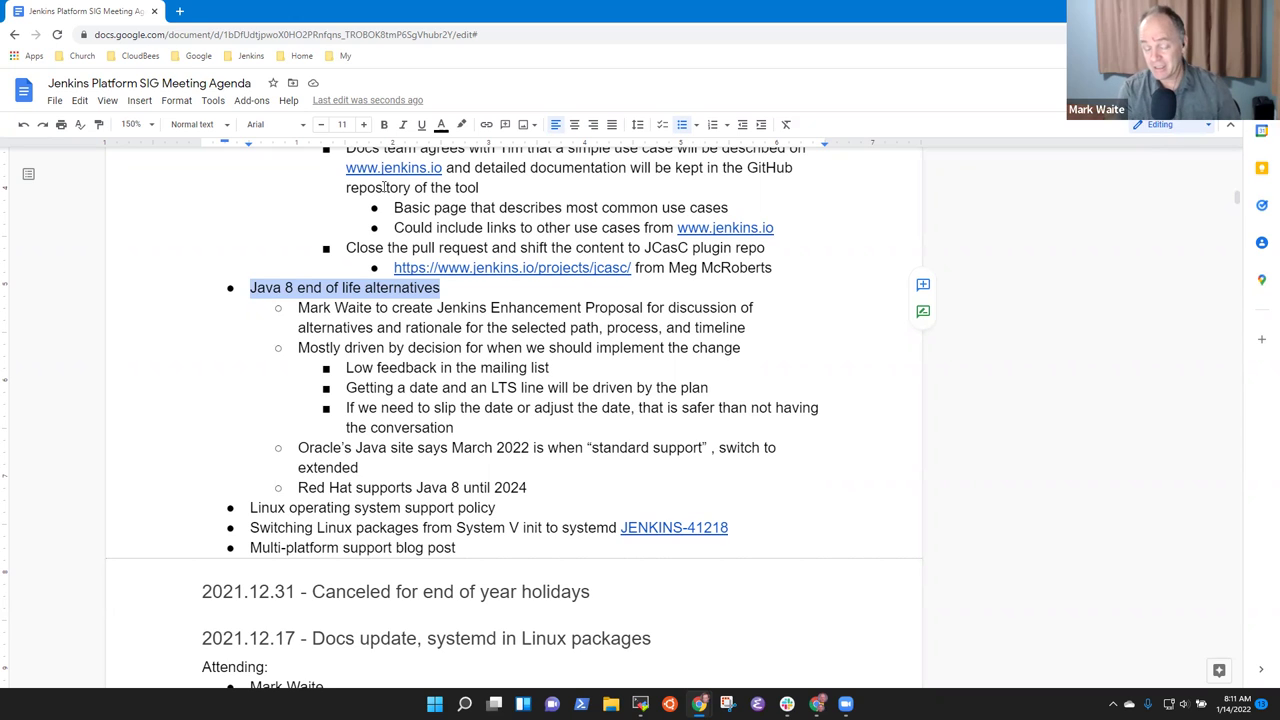
- Add a sub-bullet after the Red Hat note reading "Goal: proposal available for next SIG meeting as a pull request"
key("Down")
key("Down")
key("Down")
key("Down")
key("Down")
key("Down")
key("Down")
key("Down")
key("Down")
key("Down")
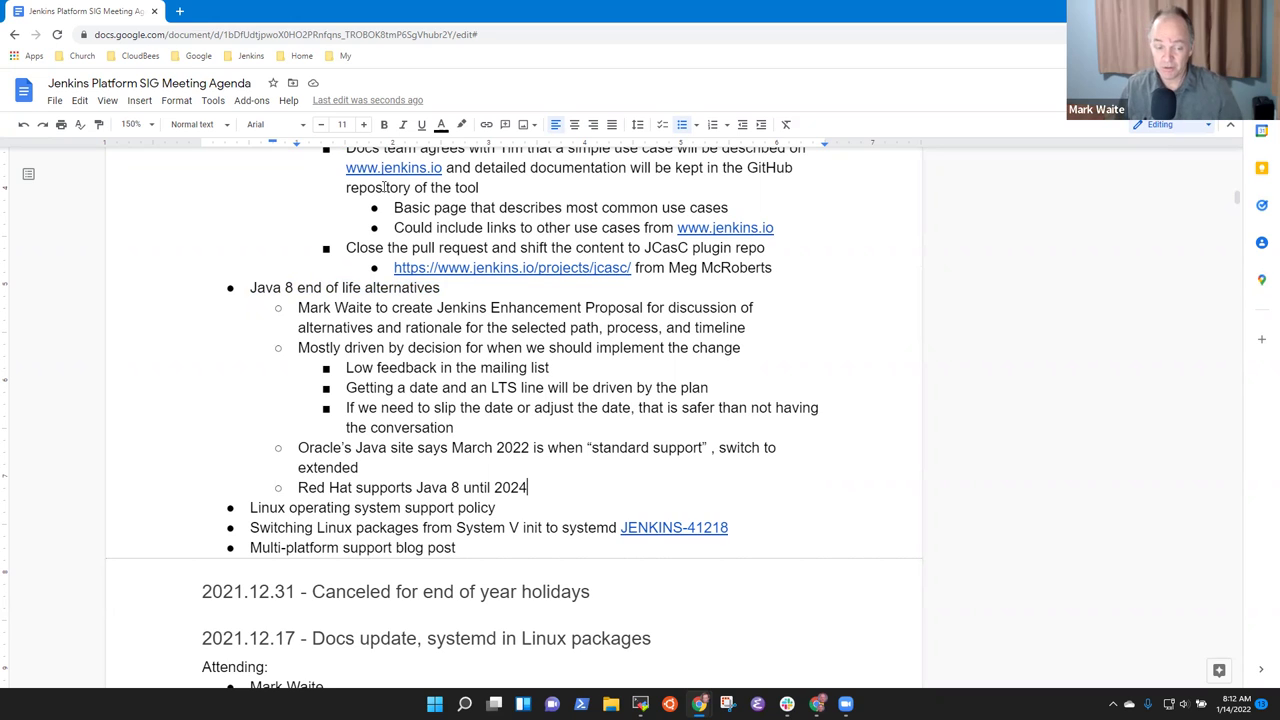
key("Return")
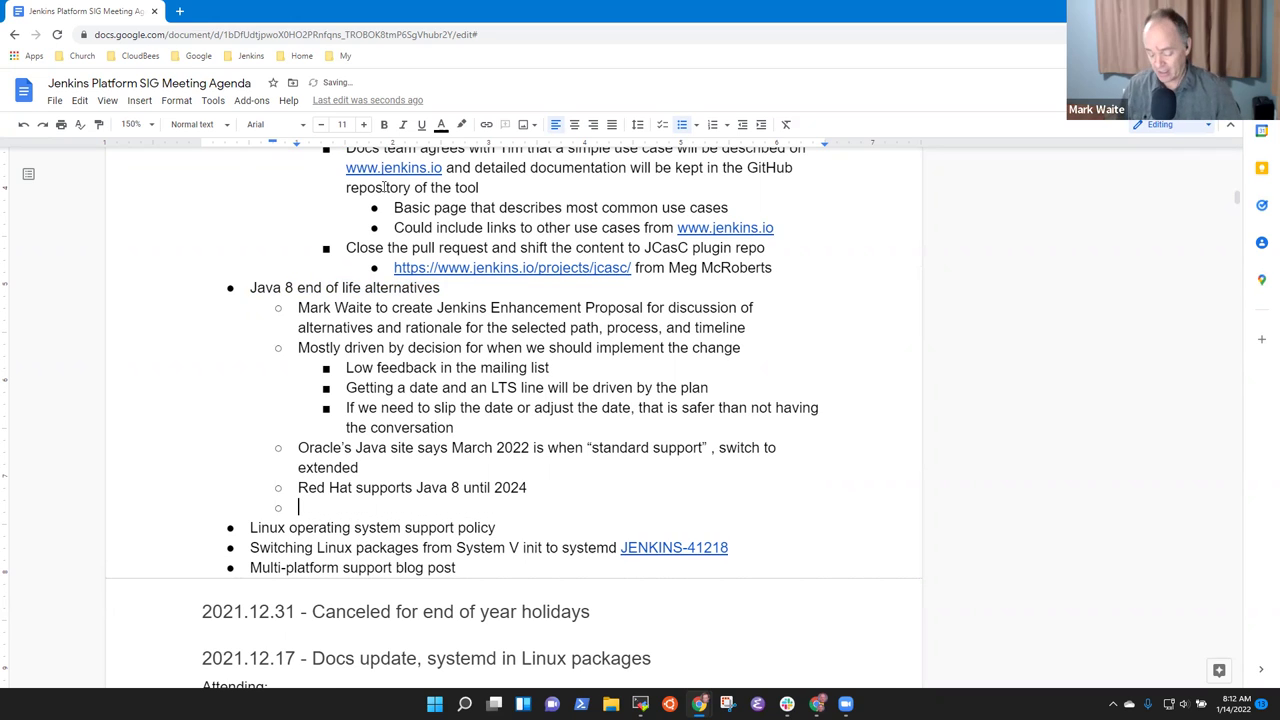
type("Goal: ")
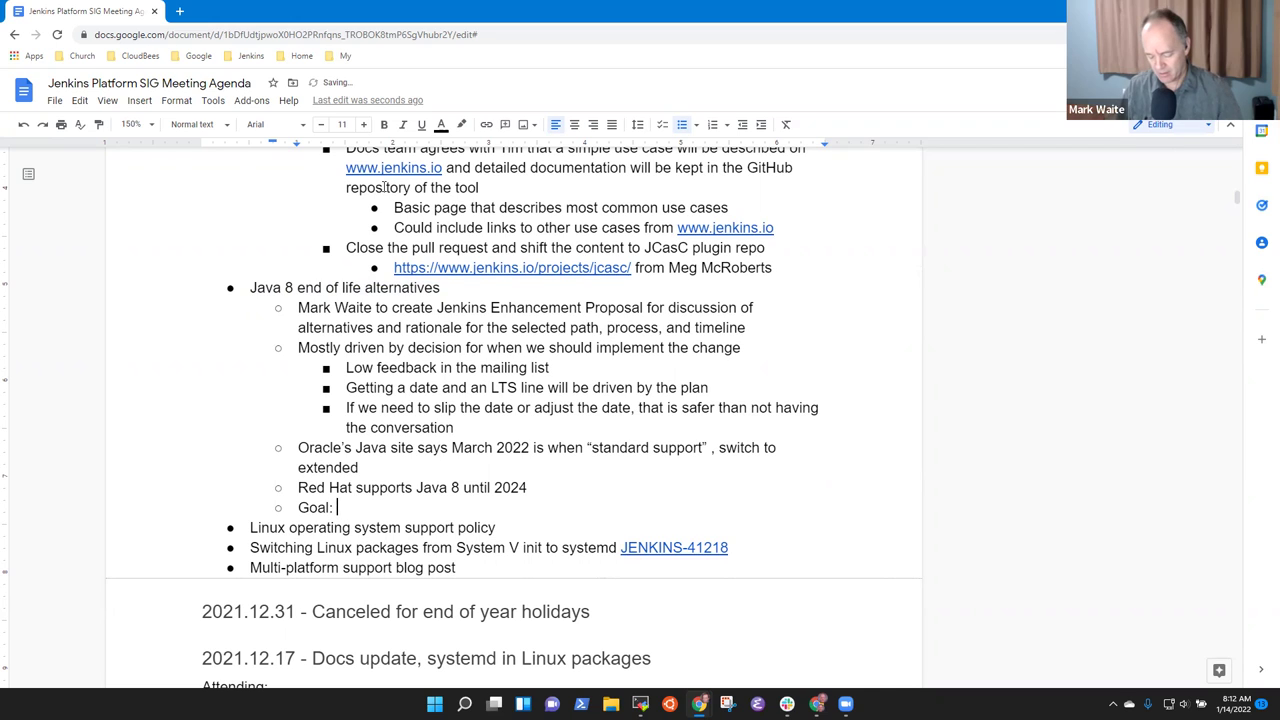
type("proposa")
key("BackSpace")
type("proposa")
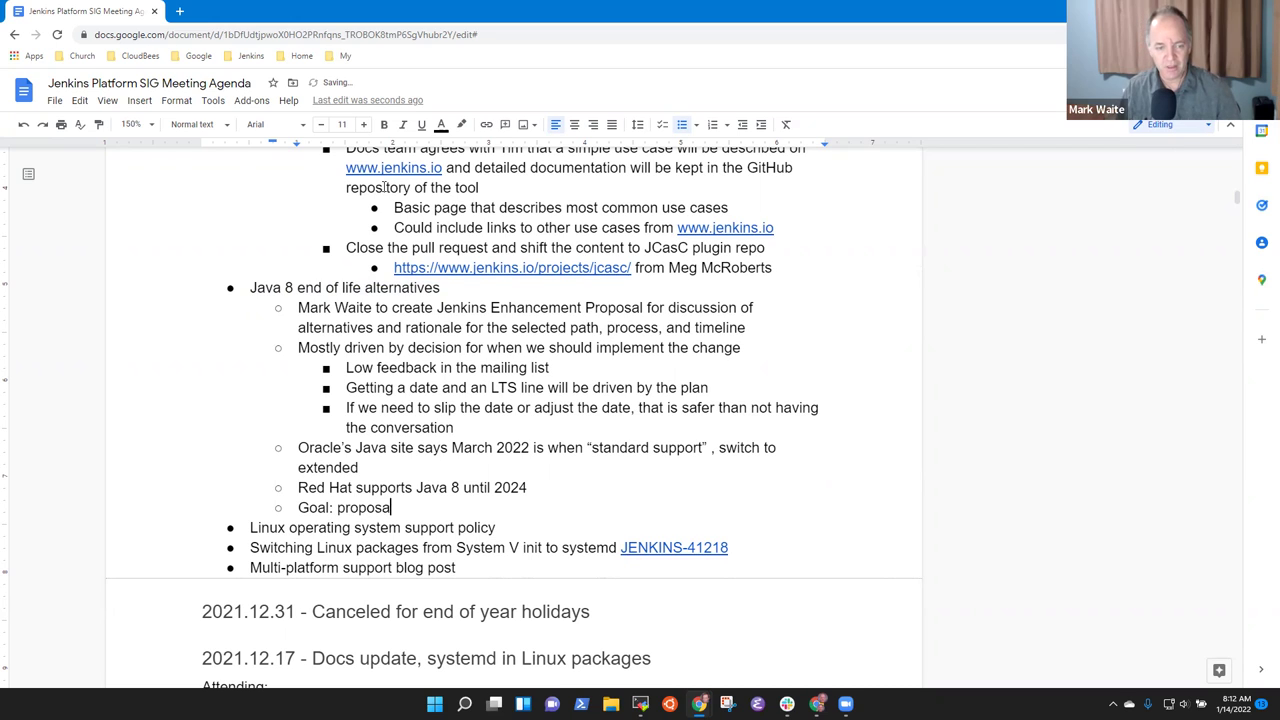
type("l available for ")
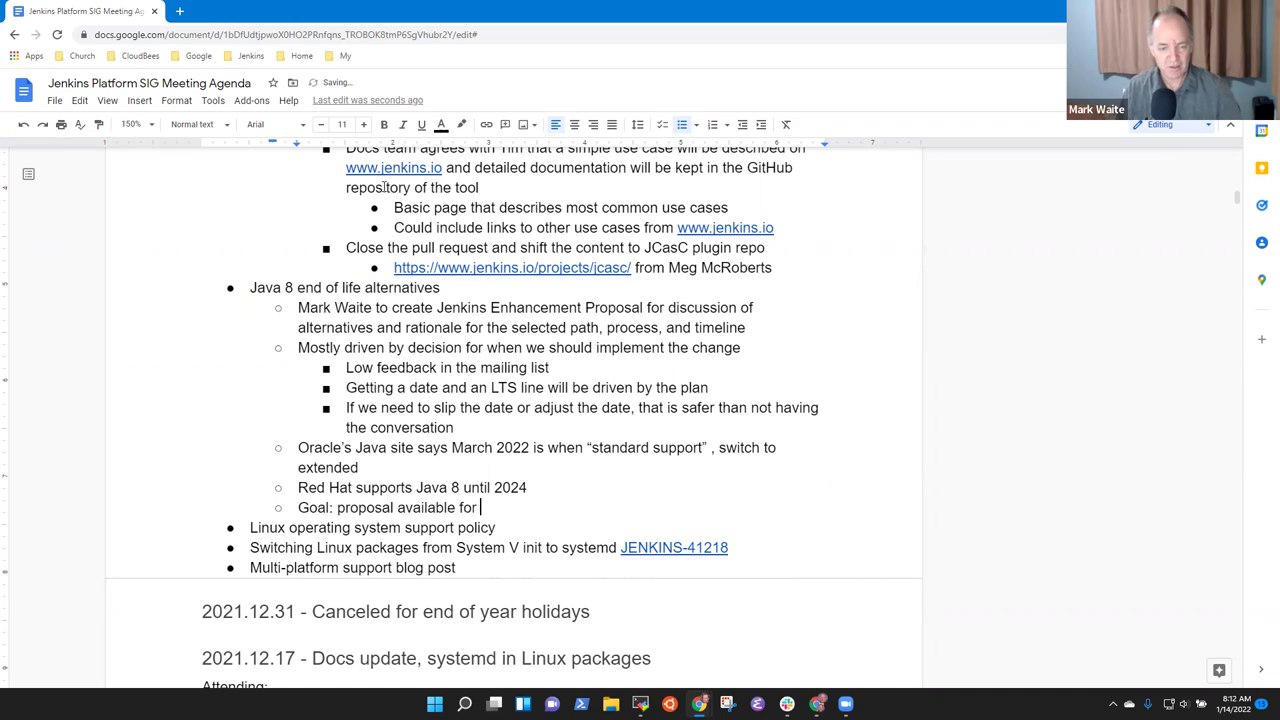
type("next ")
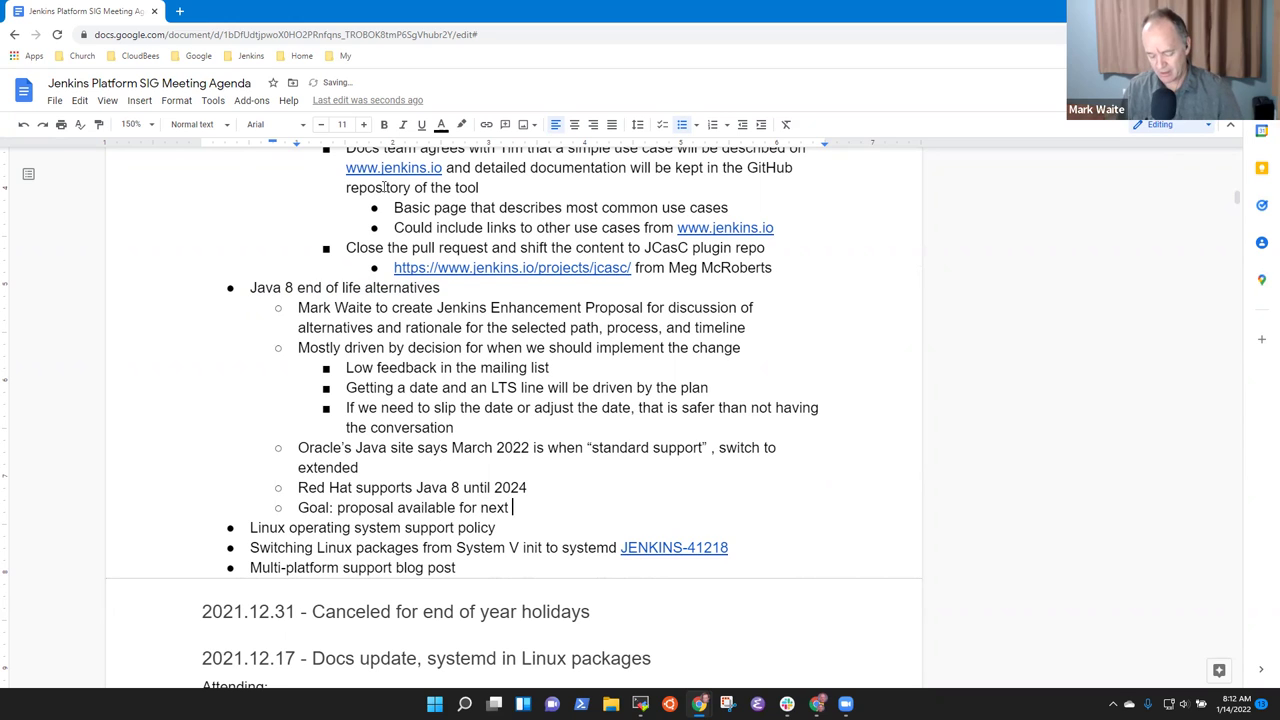
type("SIG meeting as ")
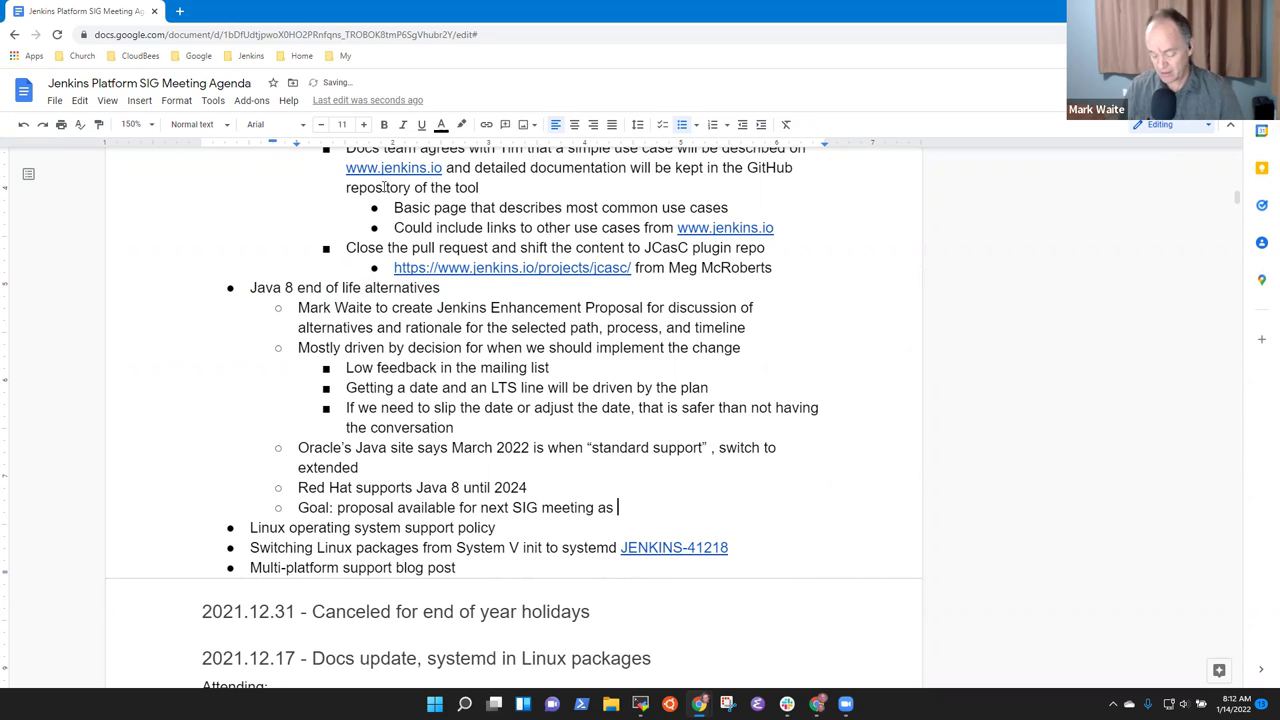
type("a pull")
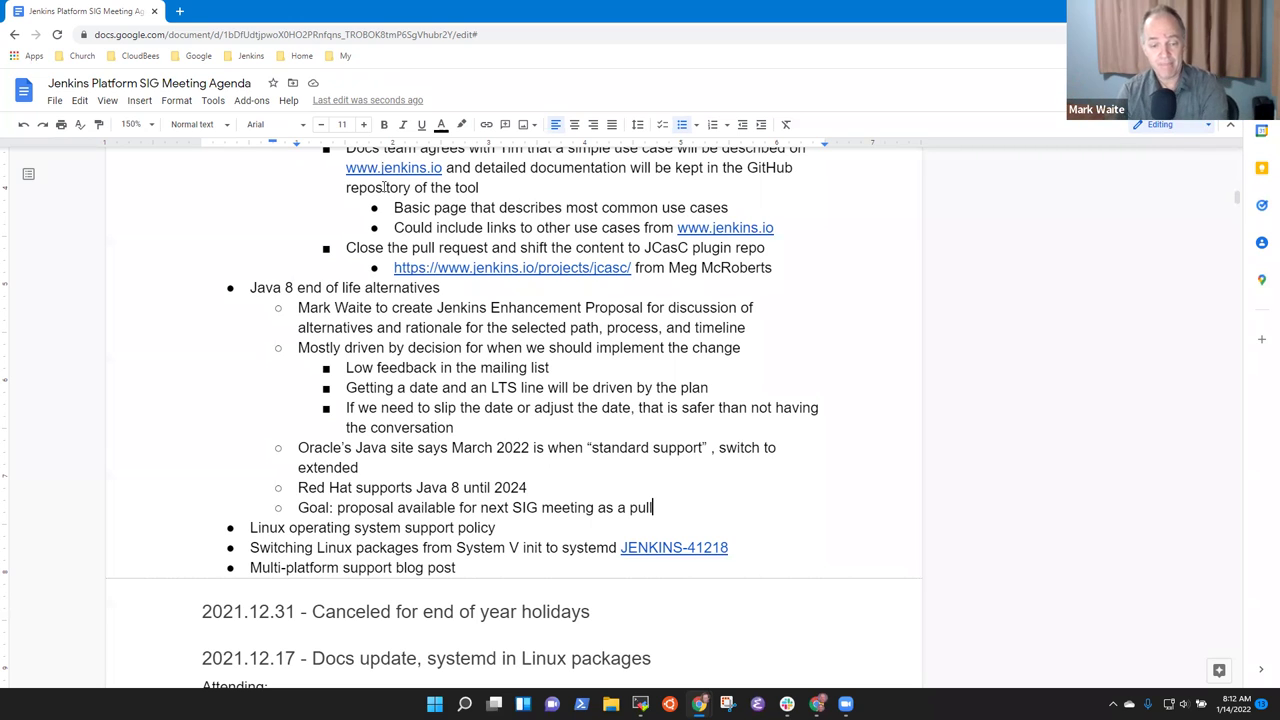
type("request")
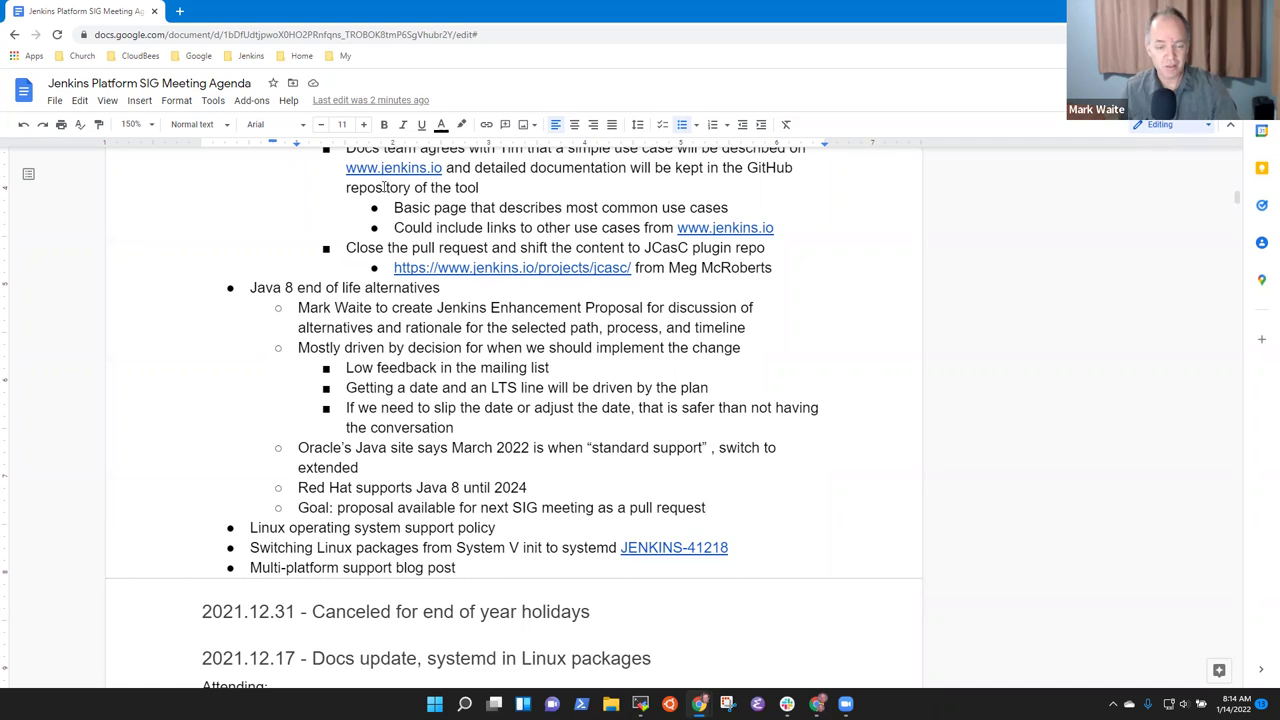
key("Return")
key("BackSpace")
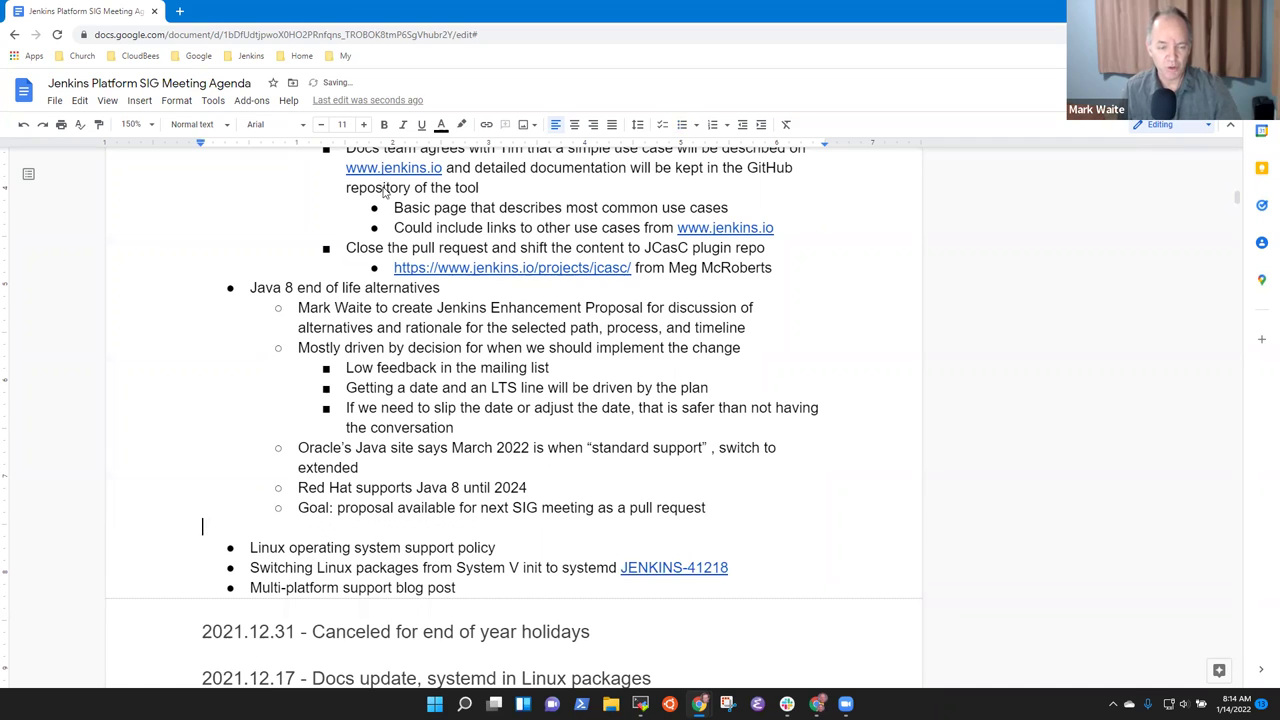
key("BackSpace")
- Add a topic bullet after "Linux operating system support policy" reading "Java 17 full support as a project"
key("Down")
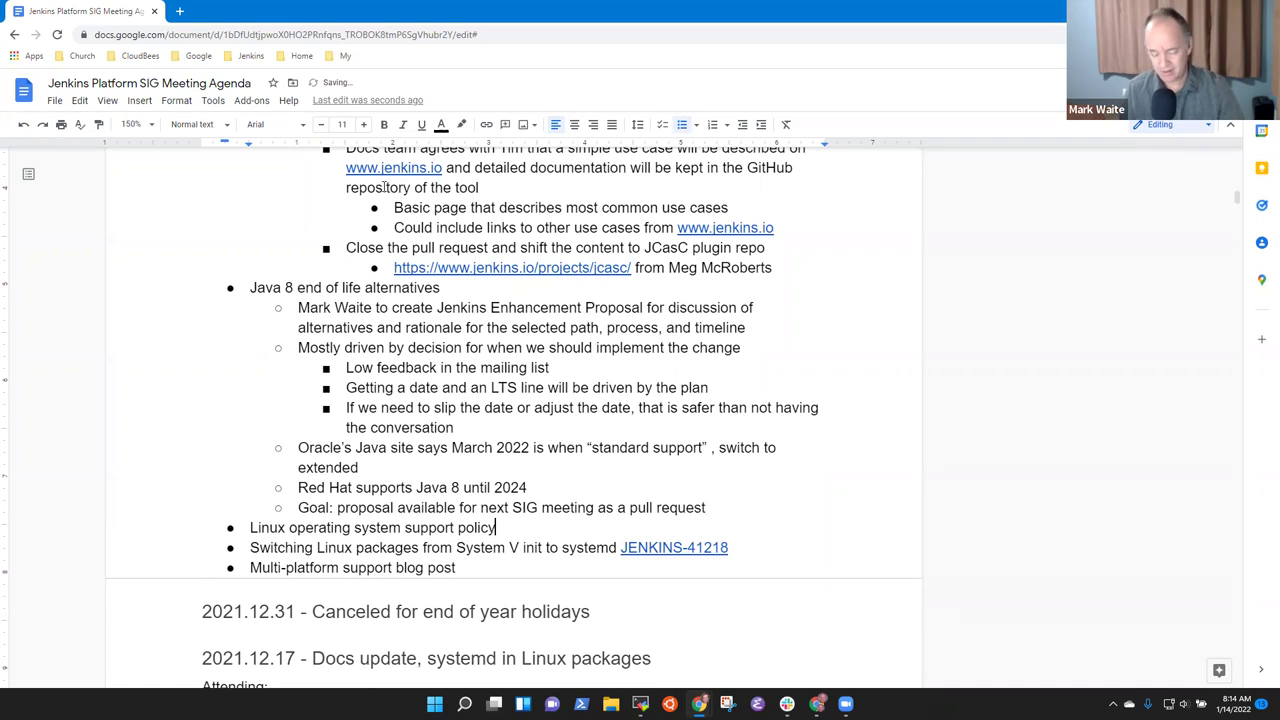
key("Return")
type("JKava")
key("BackSpace")
key("BackSpace")
key("BackSpace")
key("BackSpace")
key("BackSpace")
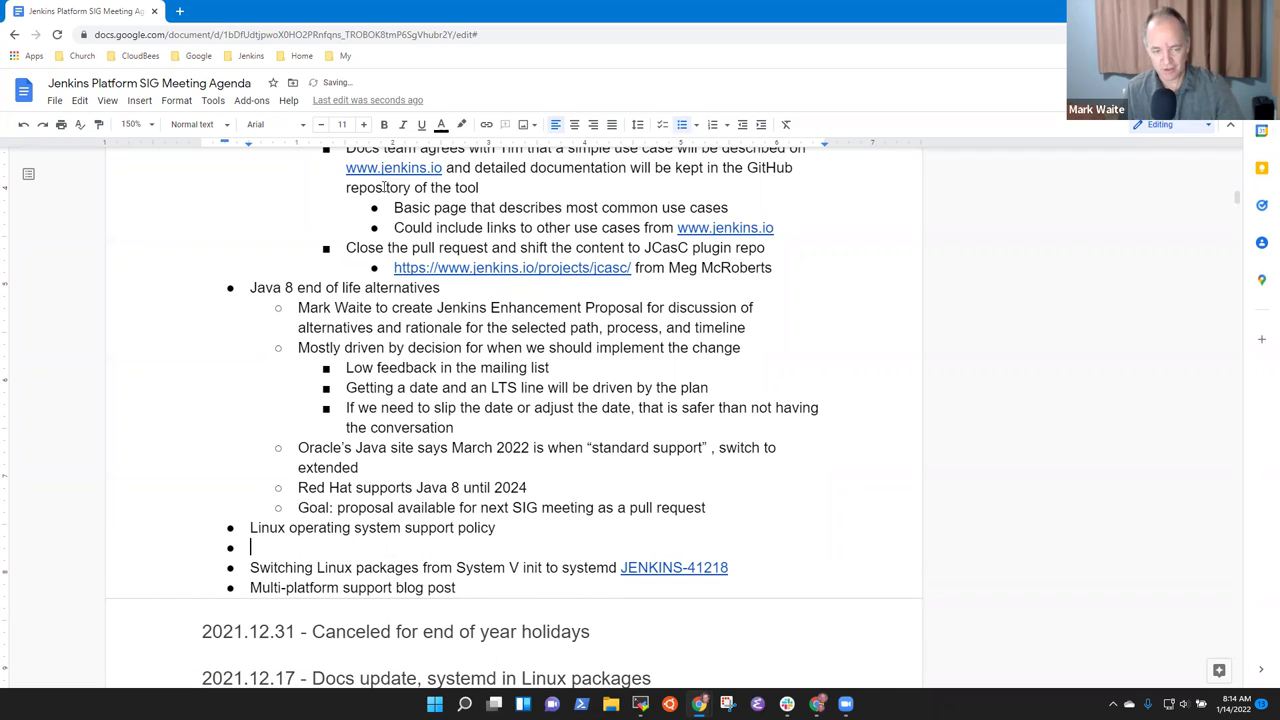
type("Java 17")
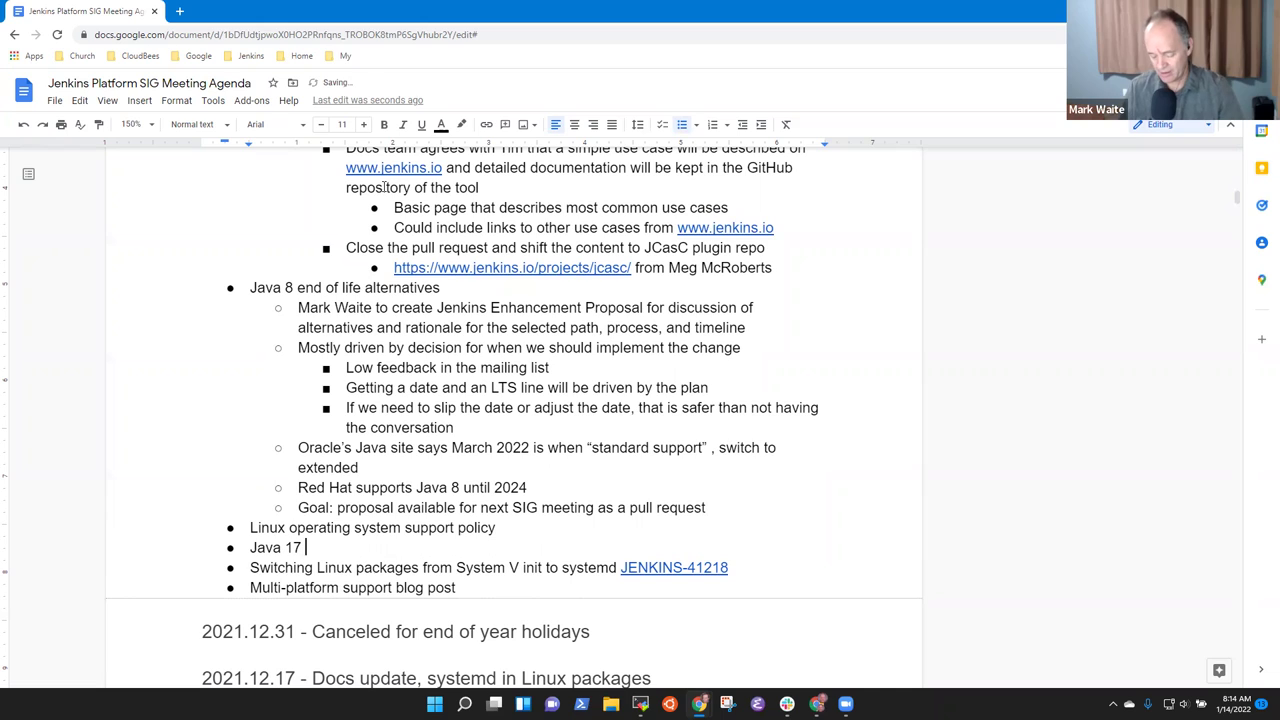
type(" full suprt")
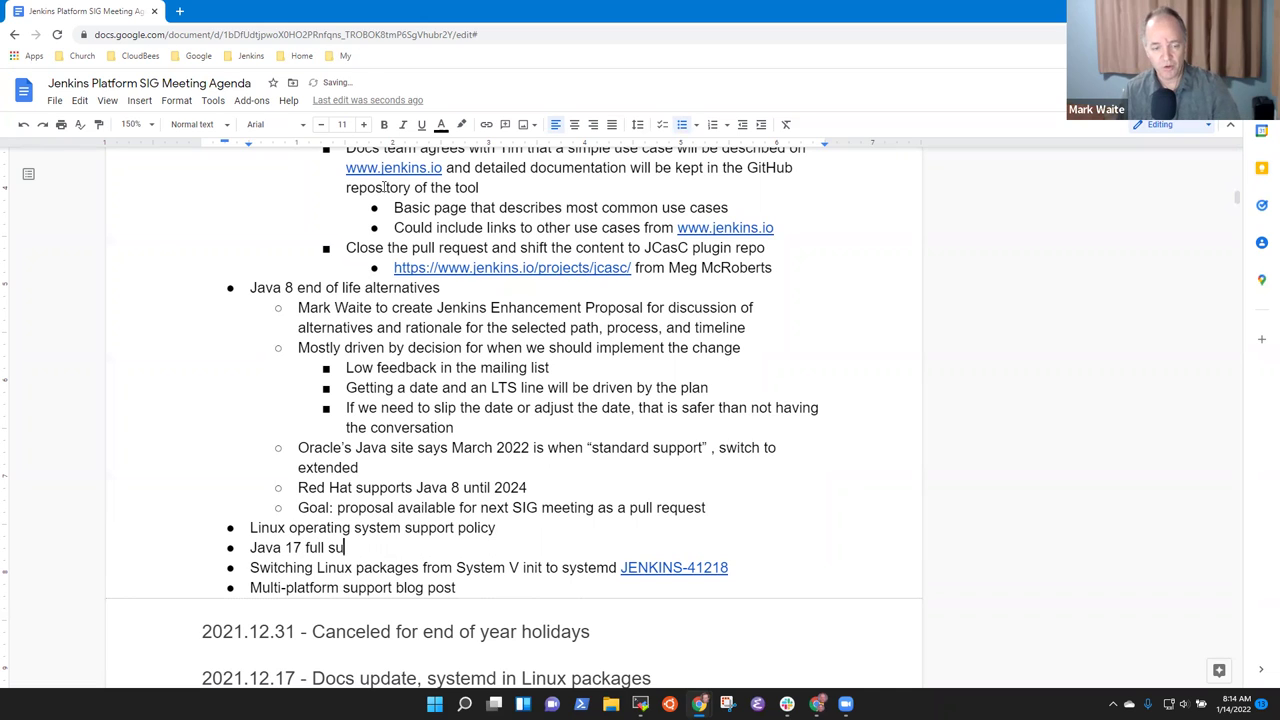
key("BackSpace")
key("BackSpace")
type("p")
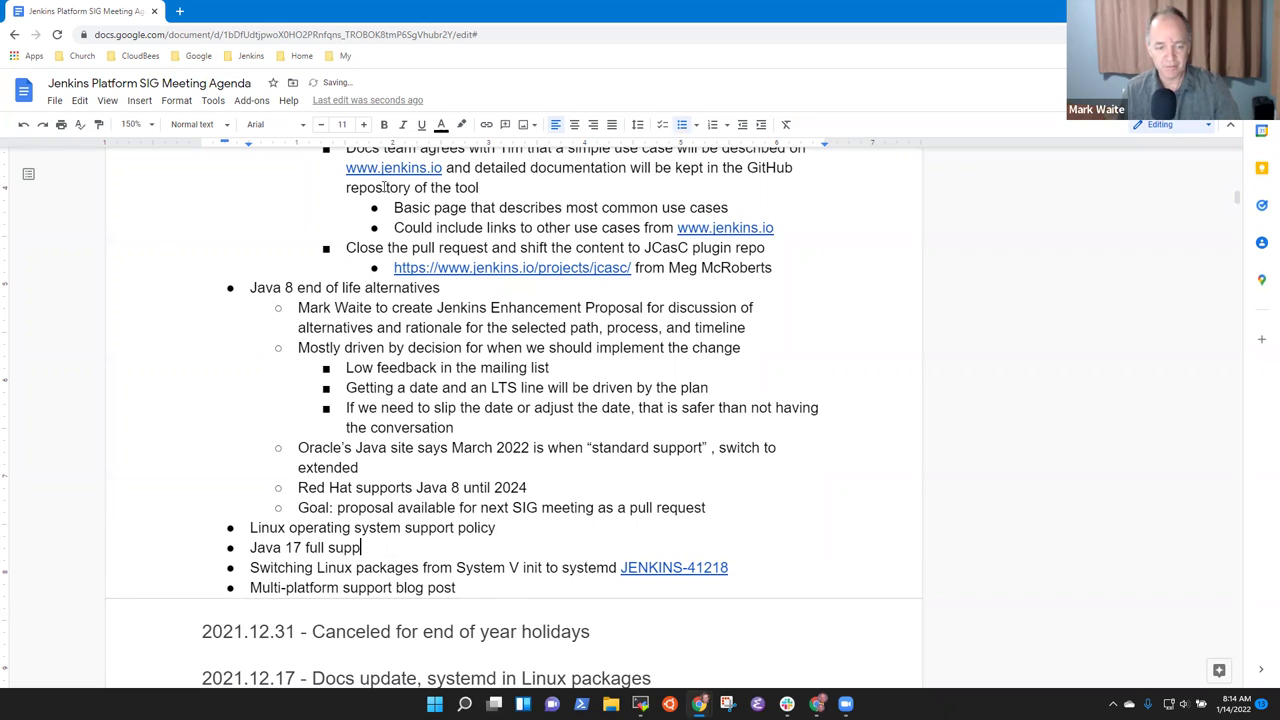
type("ort as a prohjec")
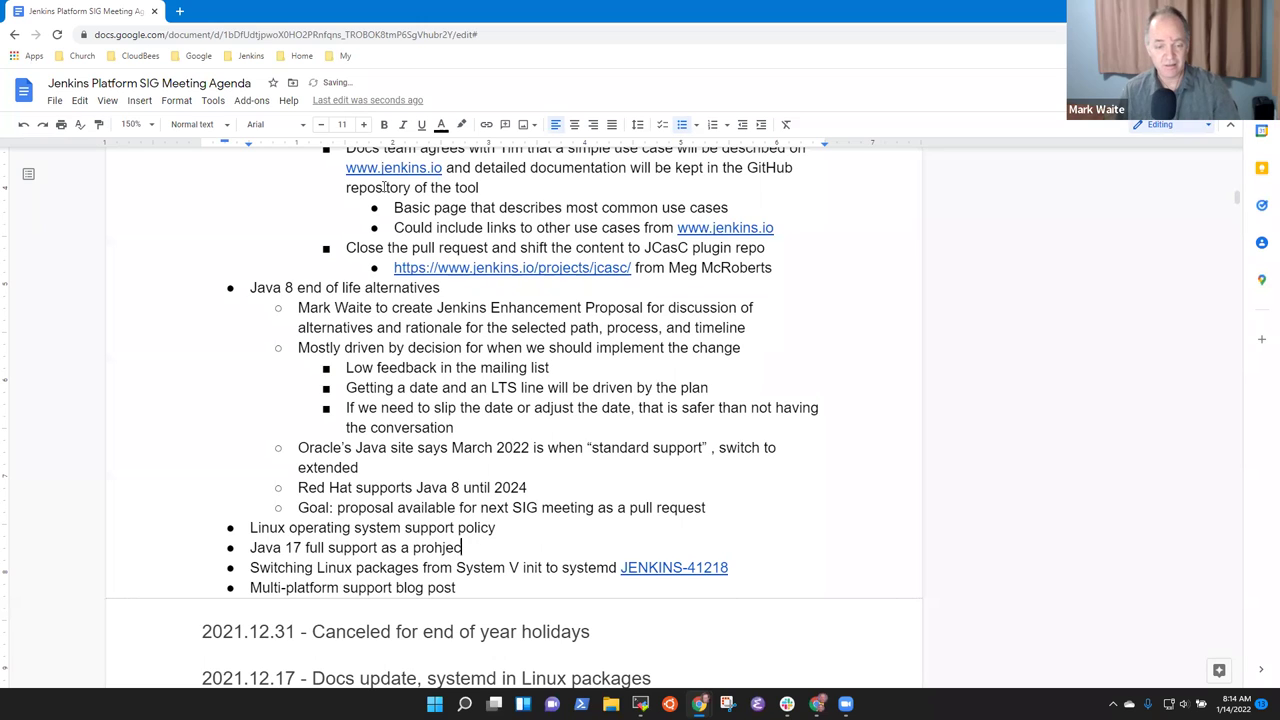
key("BackSpace")
key("BackSpace")
key("BackSpace")
key("BackSpace")
type("ject (")
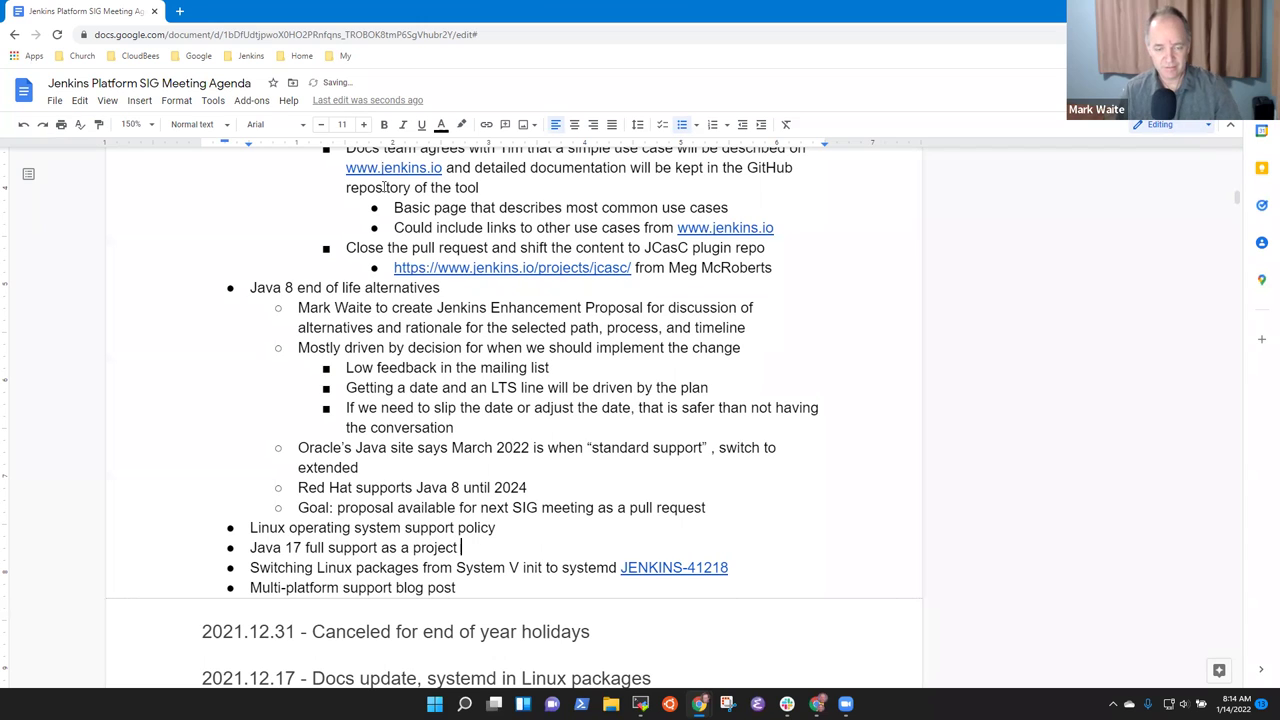
key("BackSpace")
key("BackSpace")
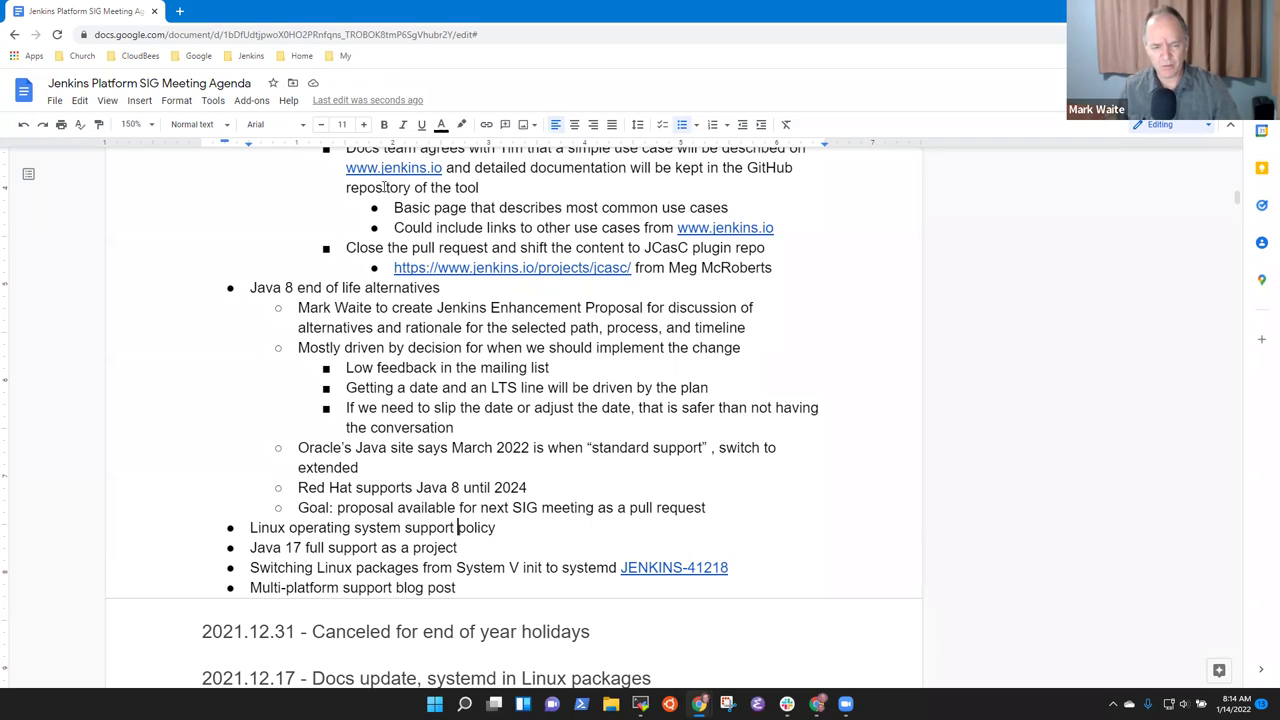
- Add a sub-bullet under "Linux operating system support policy" reading "Similar to Windows with 4 tiers"
key("Home")
key("shift+End")
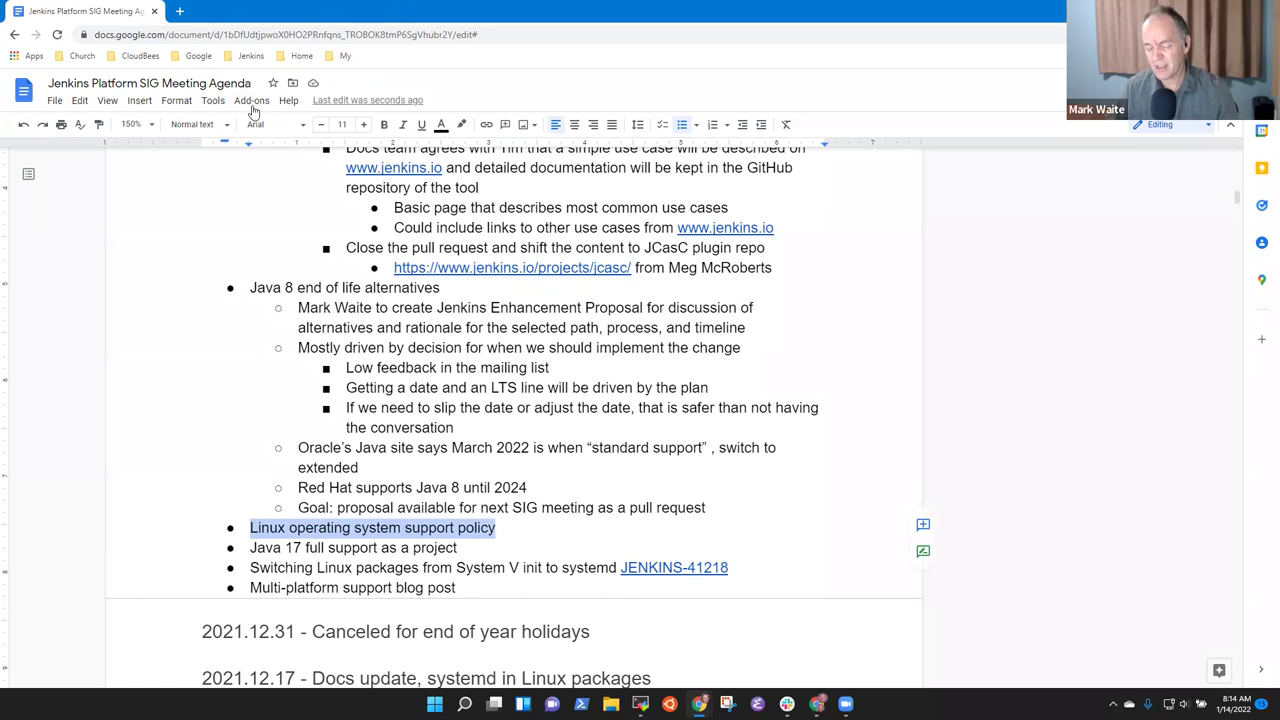
left_click(517, 522)
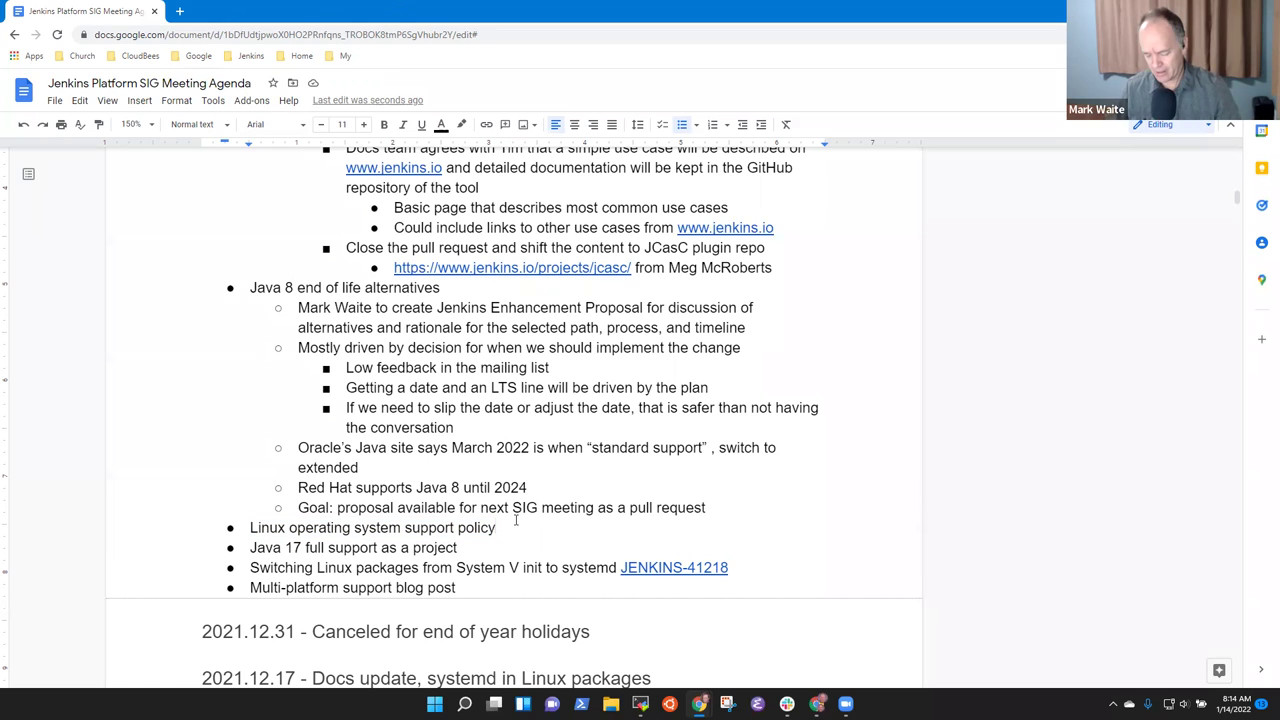
key("Return")
key("Tab")
type("Similar to Wi")
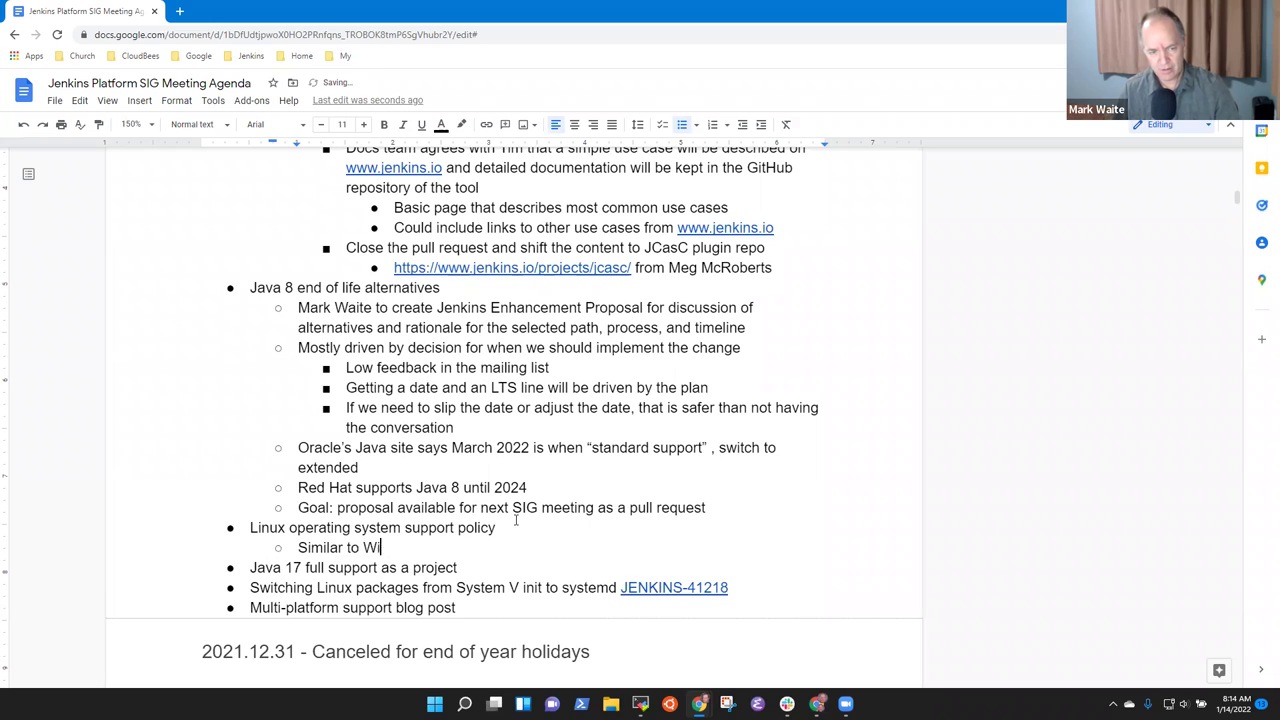
type("ndows with 4 ")
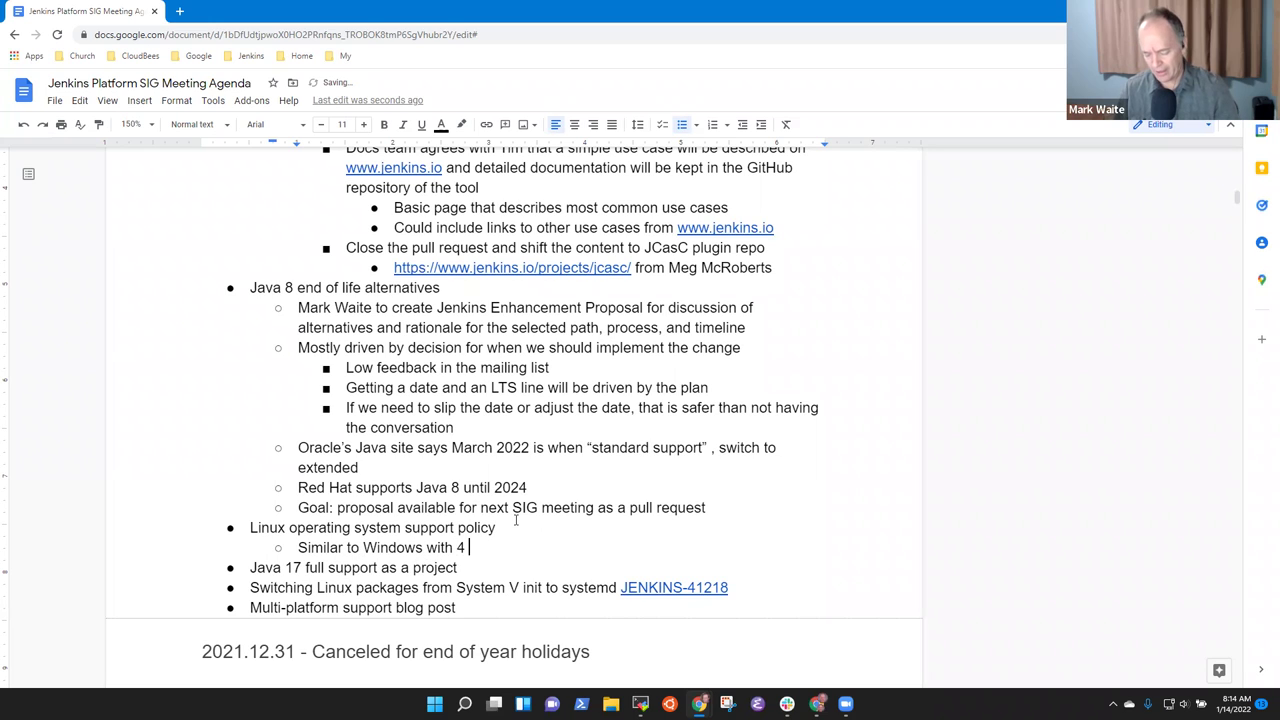
type("tiers")
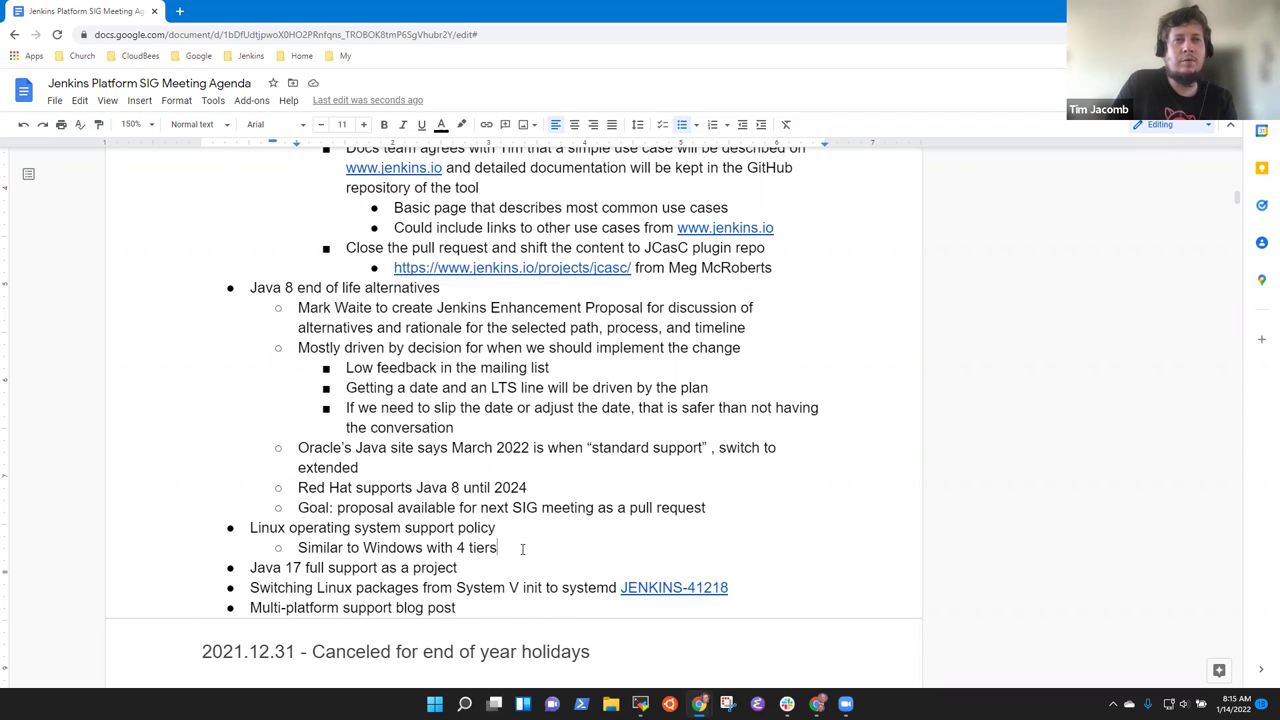
- Switch to the terminal window and quit the Git diff view, leaving an empty shell prompt
left_click(640, 704)
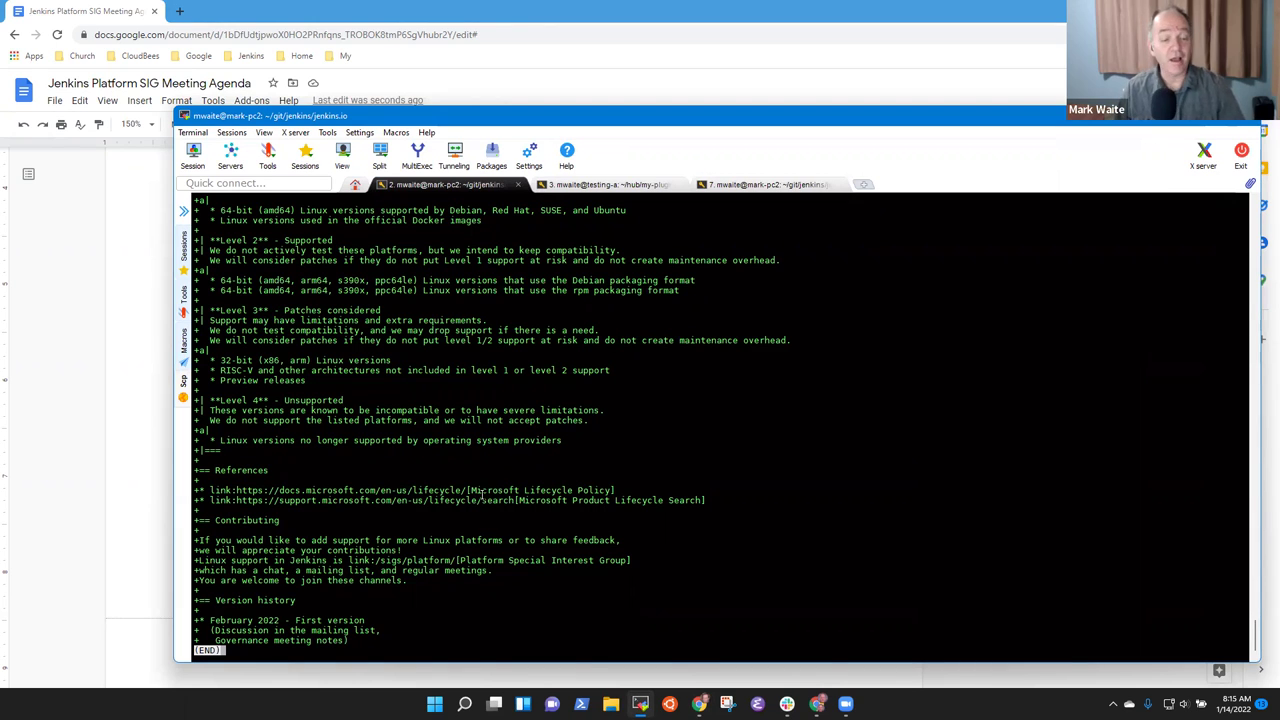
key("q")
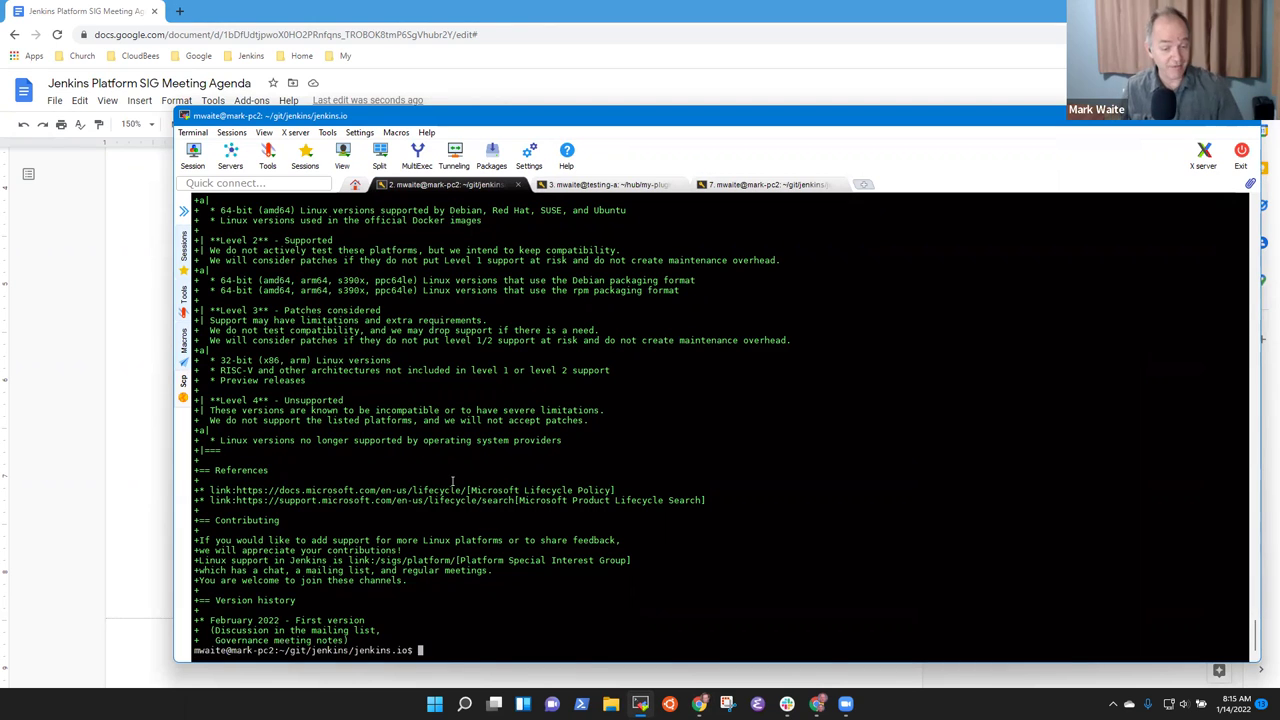
key("Up")
key("ctrl+c")
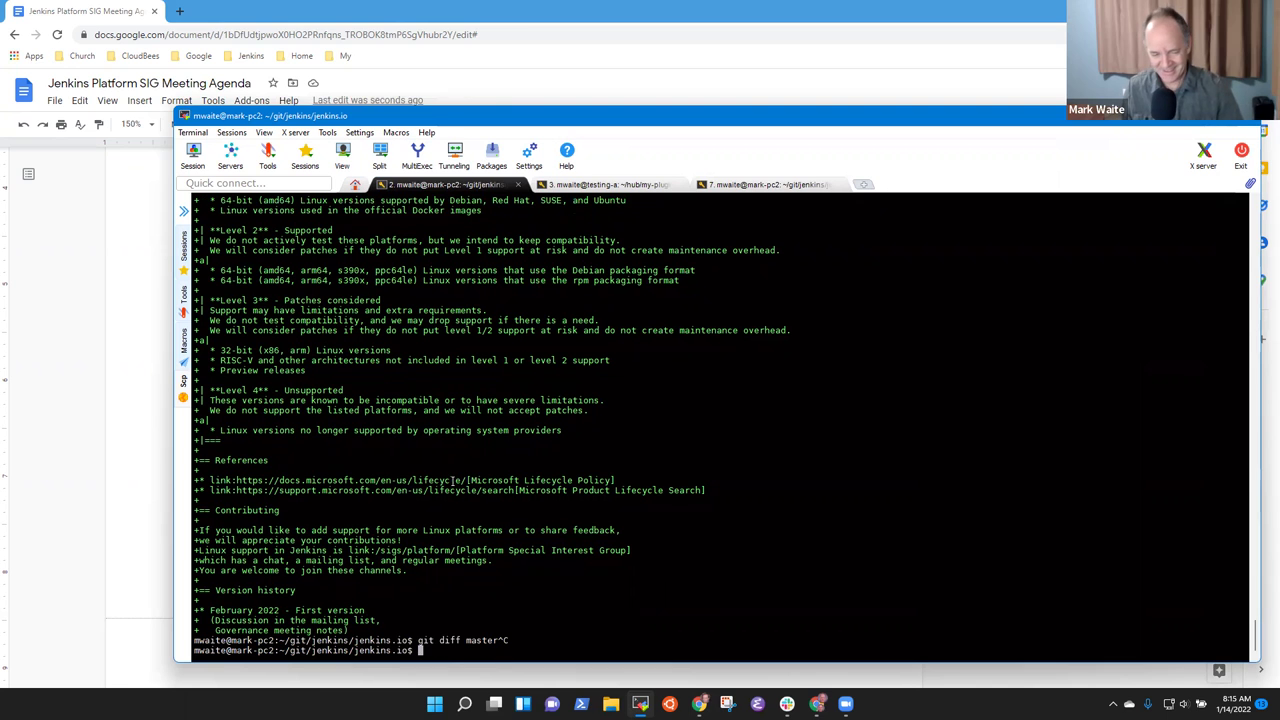
key("Up")
key("ctrl+c")
- Open content/doc/administration/requirements/linux.adoc in emacs, reusing the file path from the diff output
type("emacs")
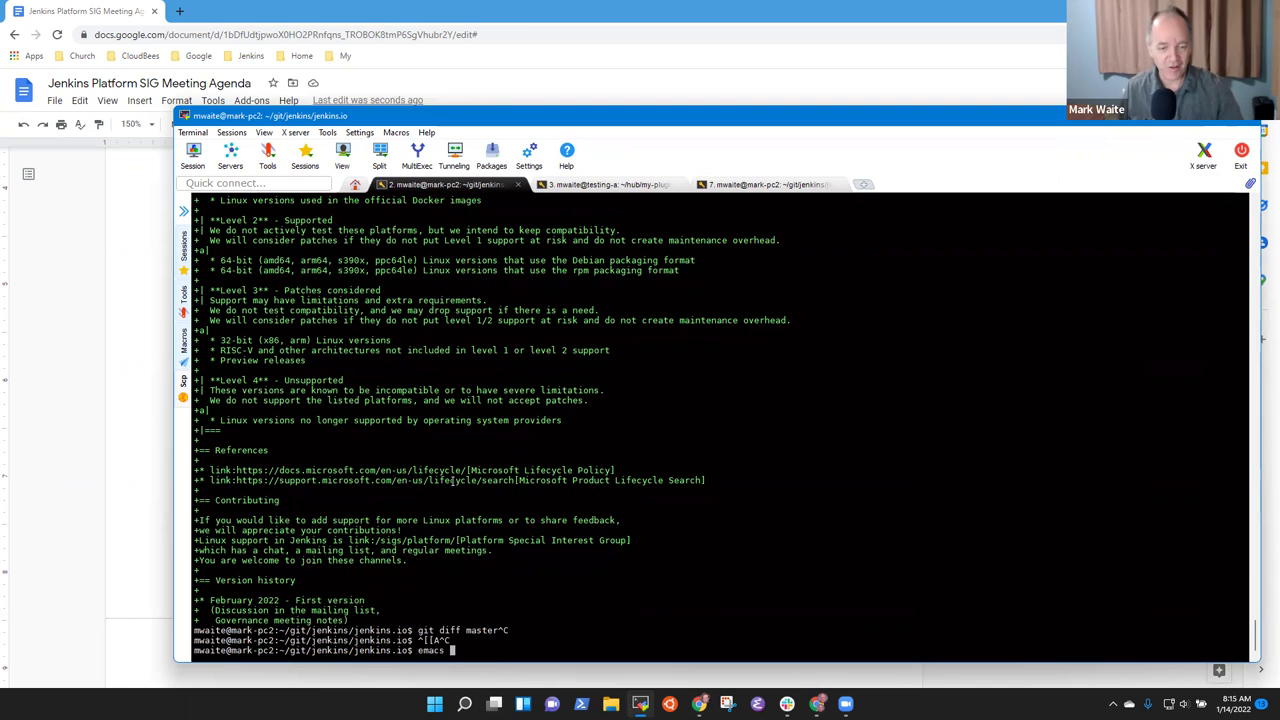
scroll(437, 490, "up", 14)
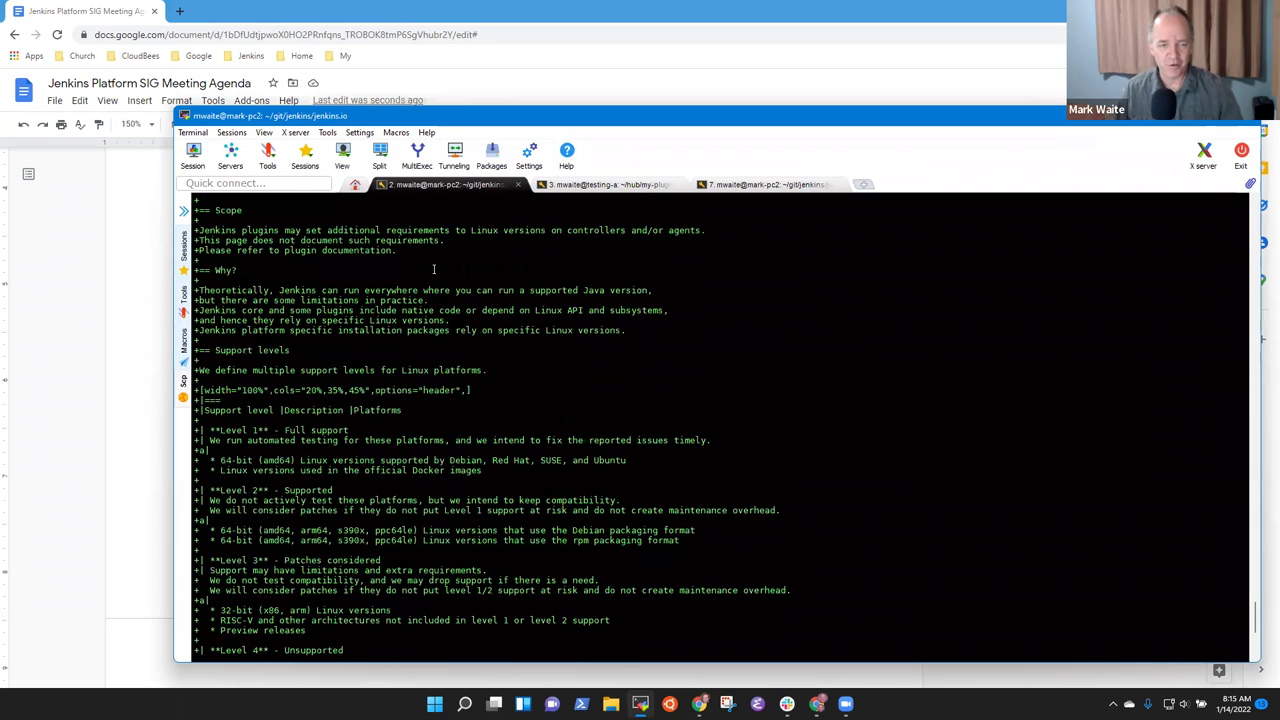
double_click(428, 270)
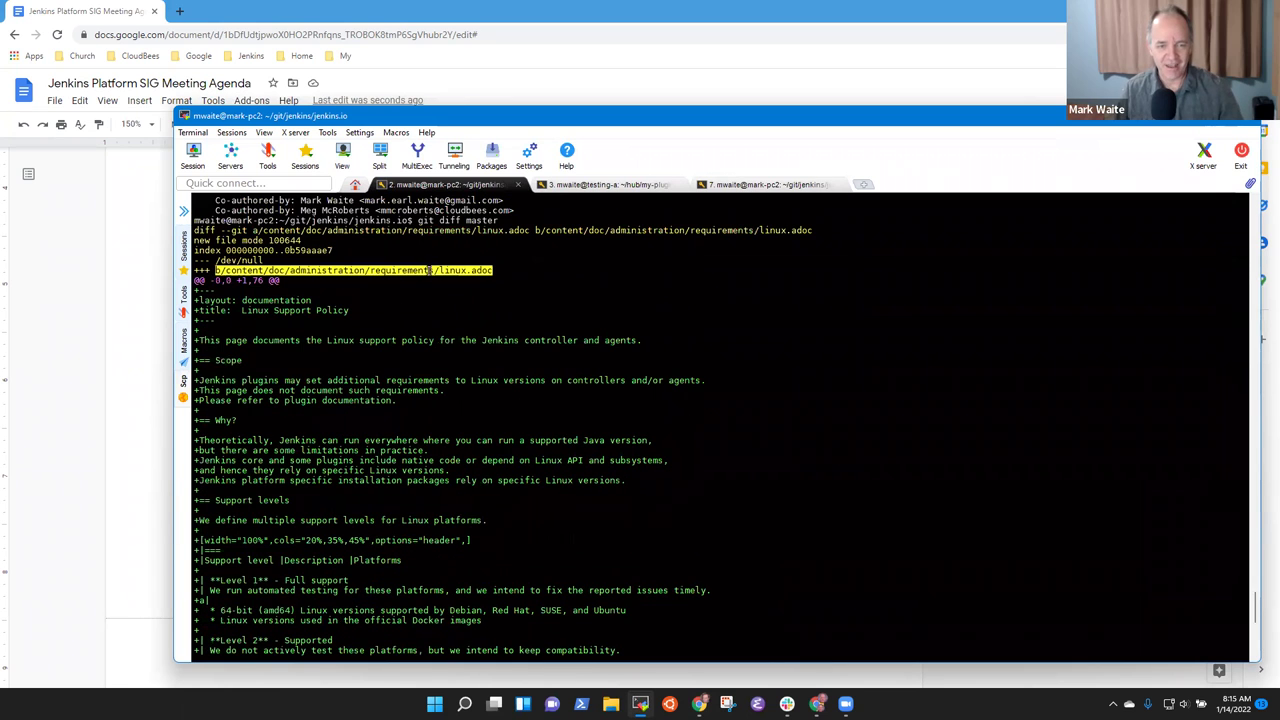
right_click(575, 295)
key("BackSpace")
key("BackSpace")
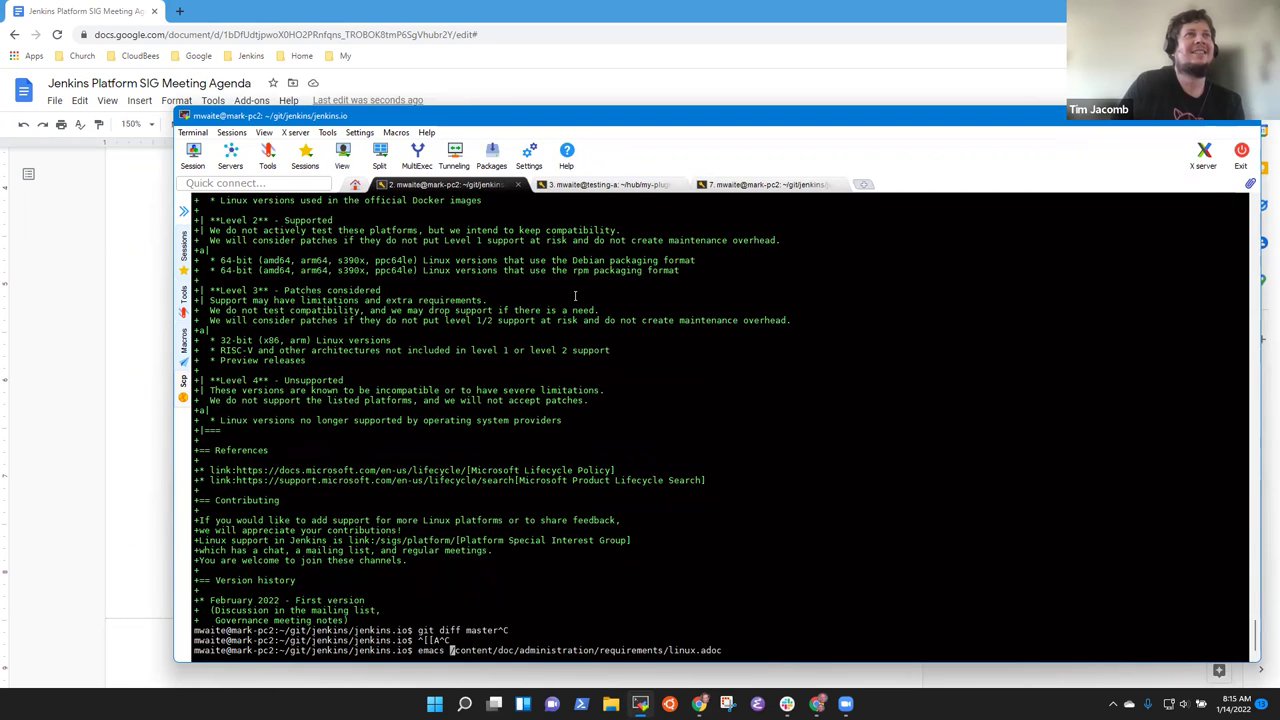
key("Return")
- Replace the Microsoft Lifecycle Policy link under References with the text "Red Hat"
key("alt+greater")
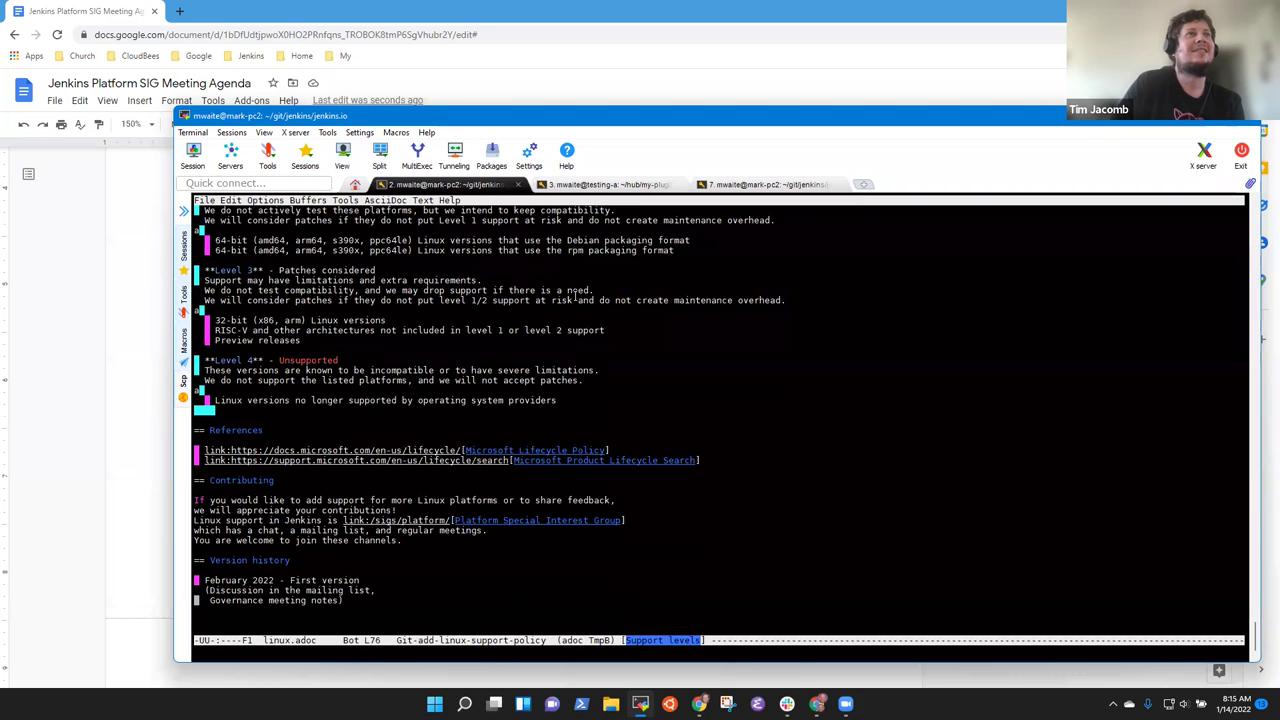
key("Up")
key("Up")
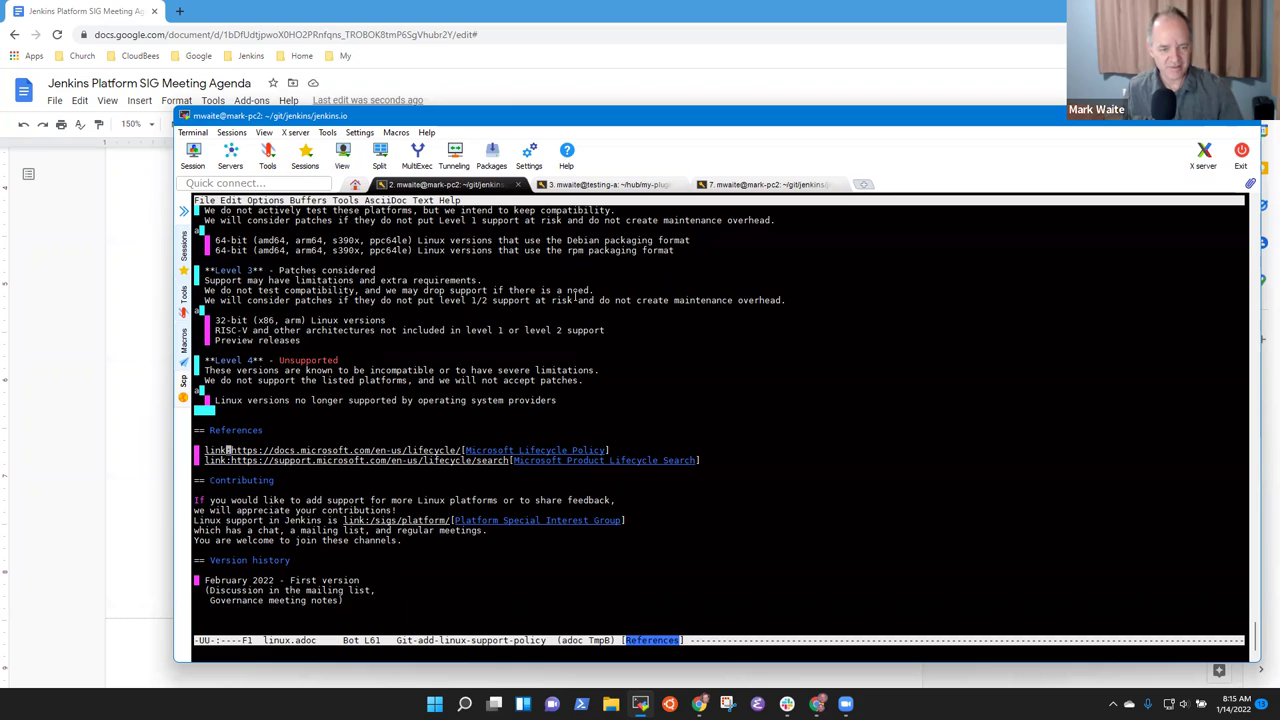
key("ctrl+k")
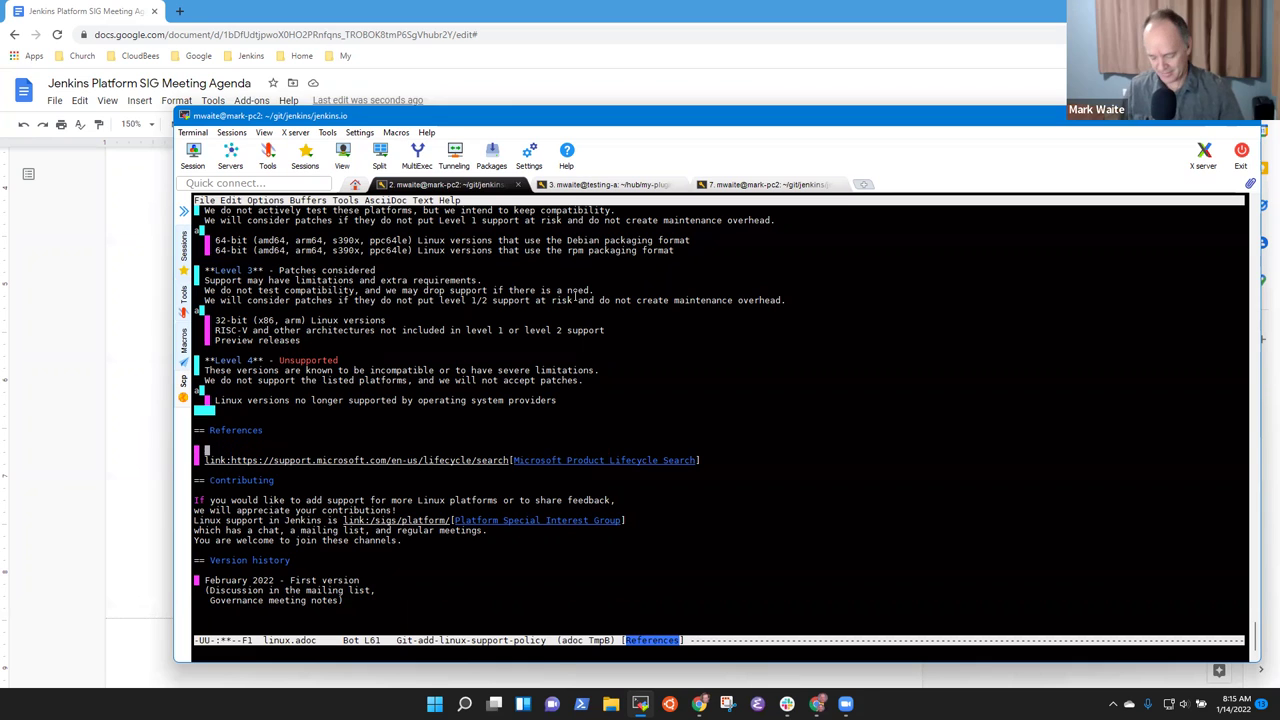
type("Red Hat")
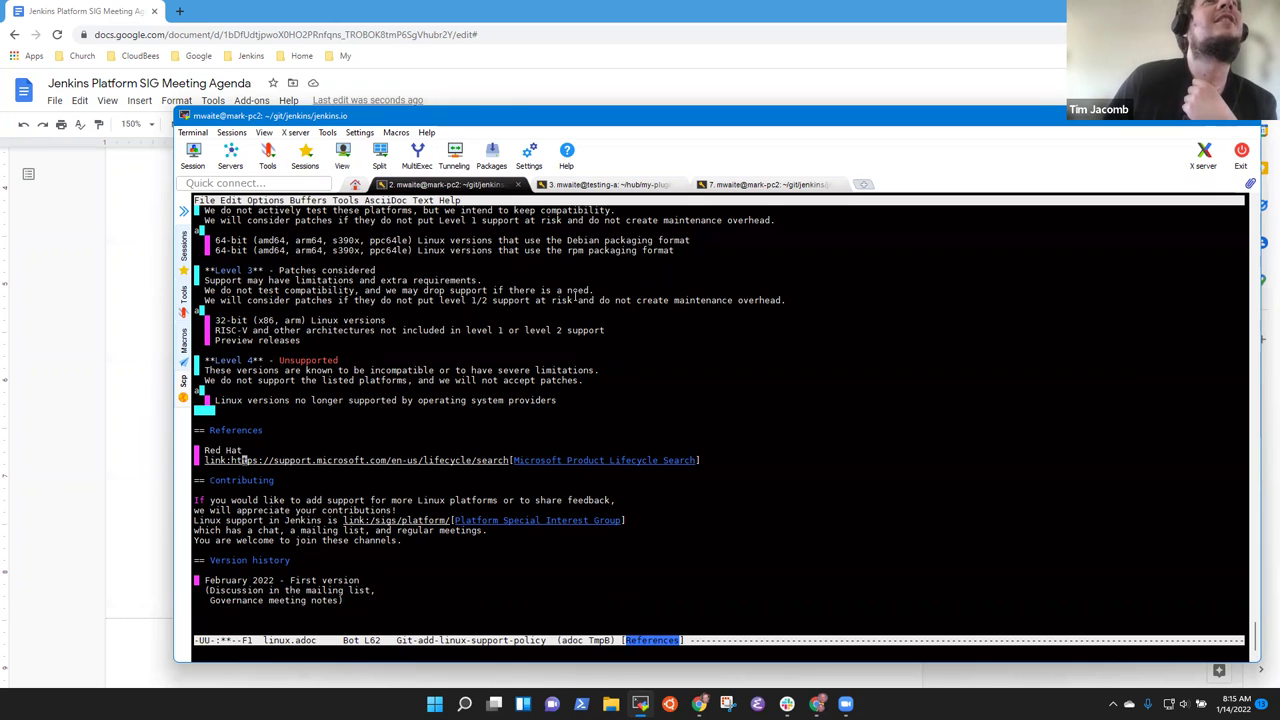
- Remove the Microsoft Product Lifecycle Search link and extend the first reference to "Red Hat support policy"
key("Right")
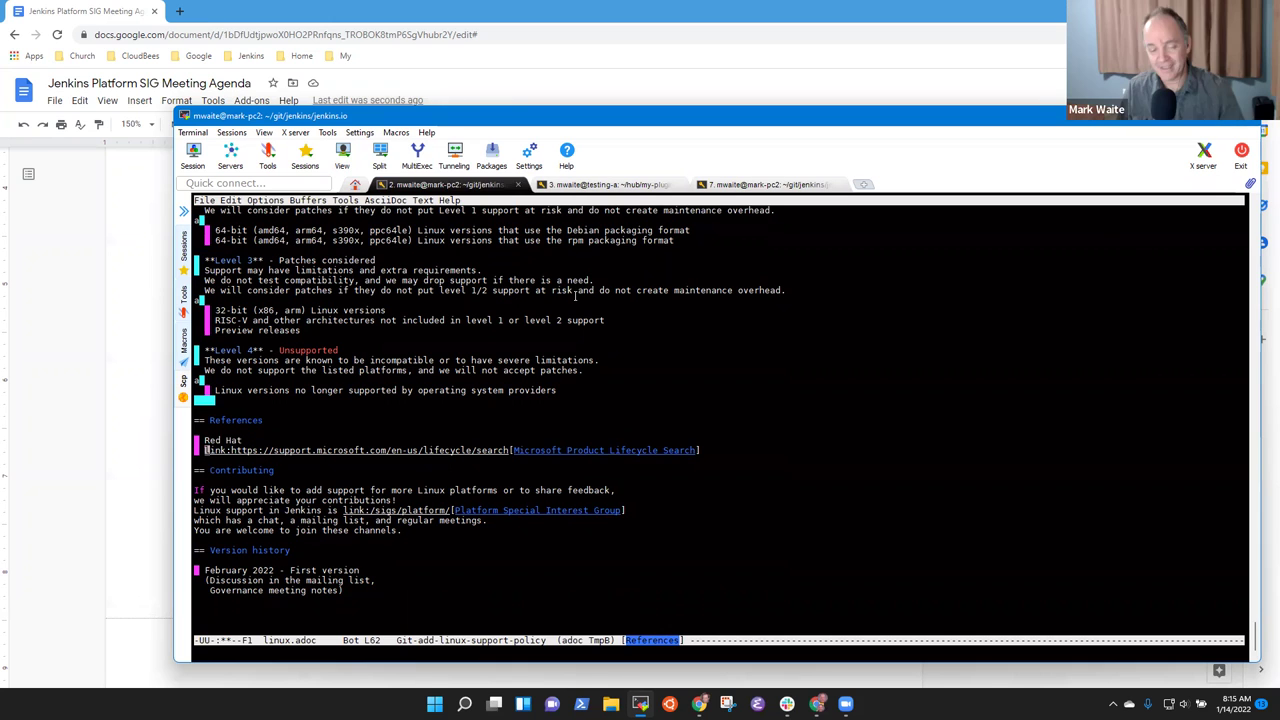
key("ctrl+k")
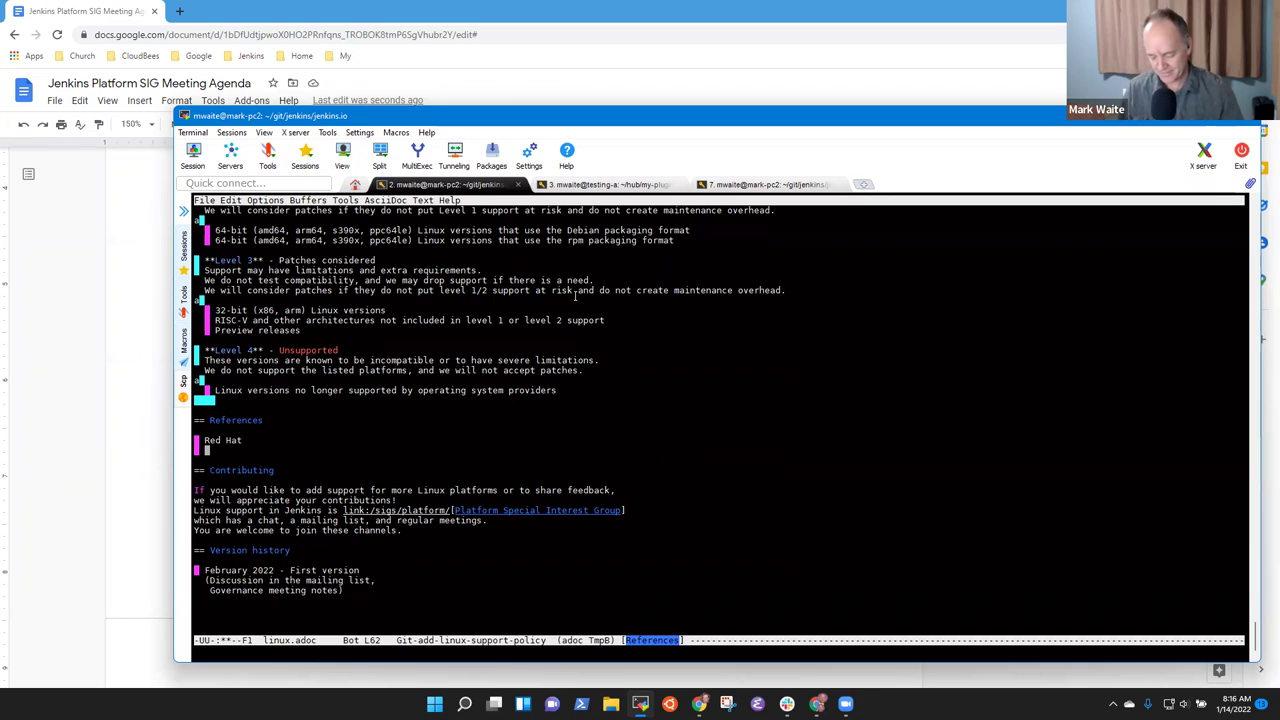
key("BackSpace")
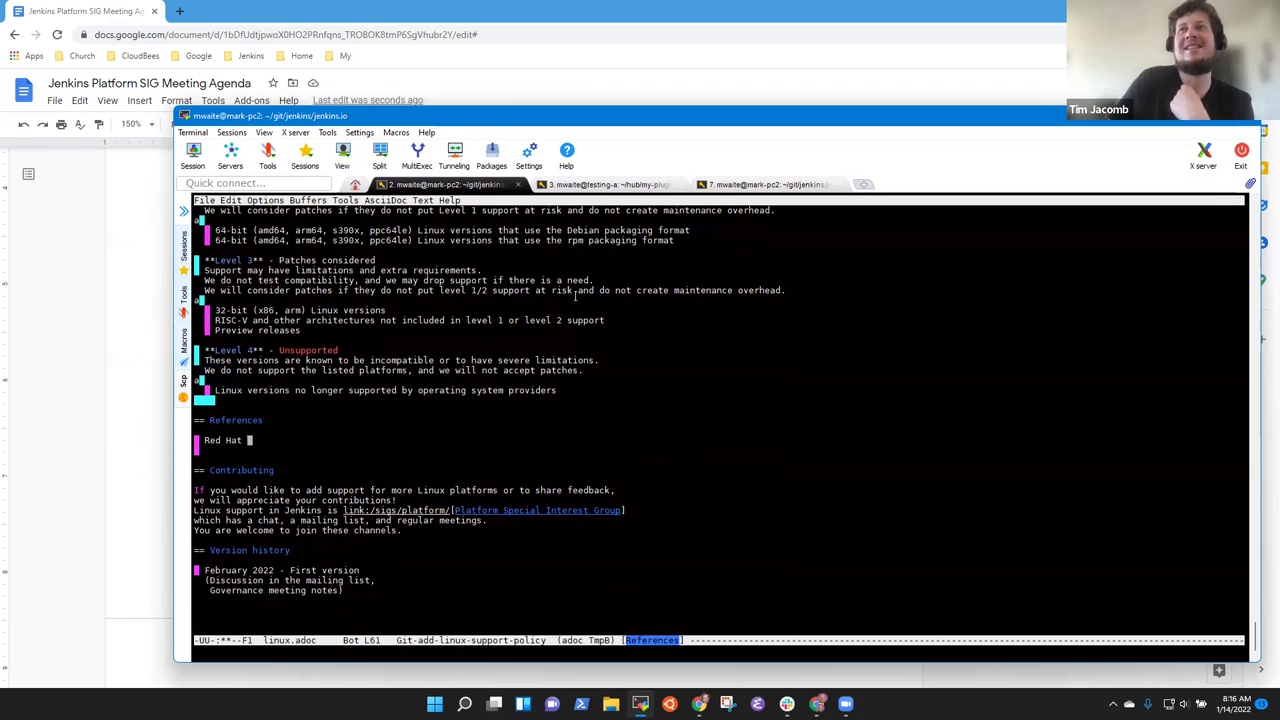
type("support policy")
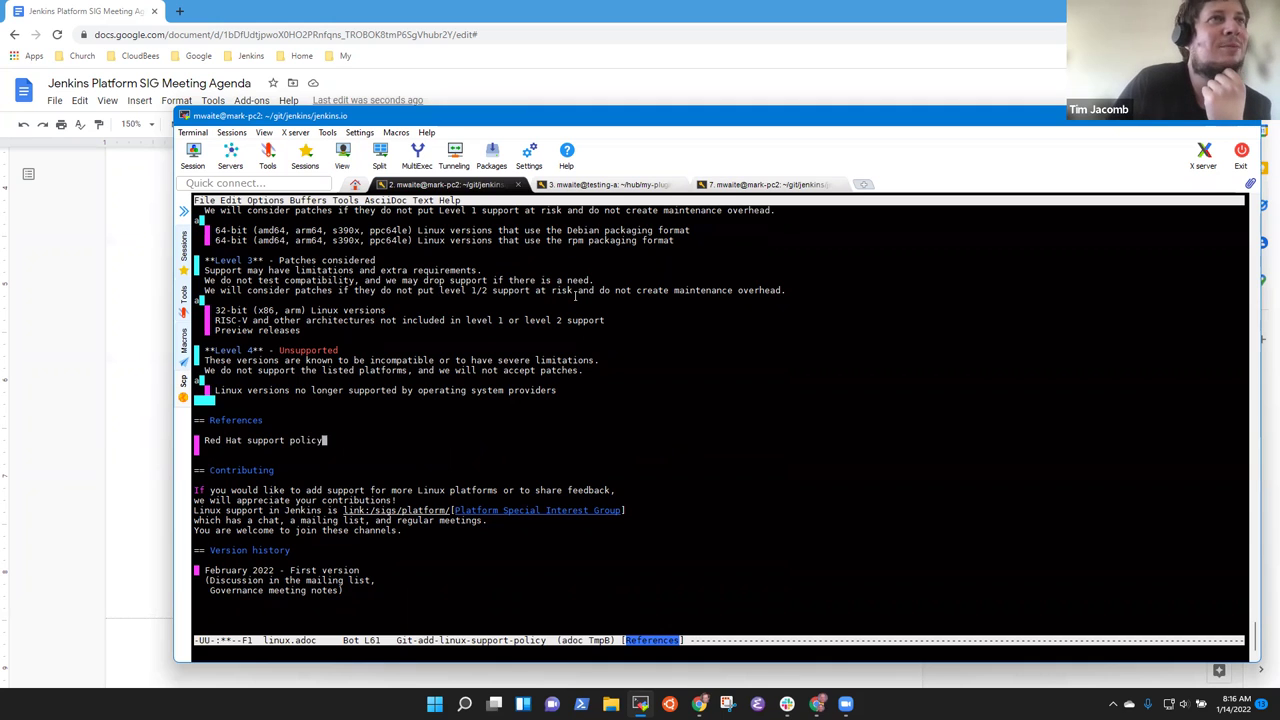
- Enter "Debian support policy" as the second reference and add an empty list item below it
key("Return")
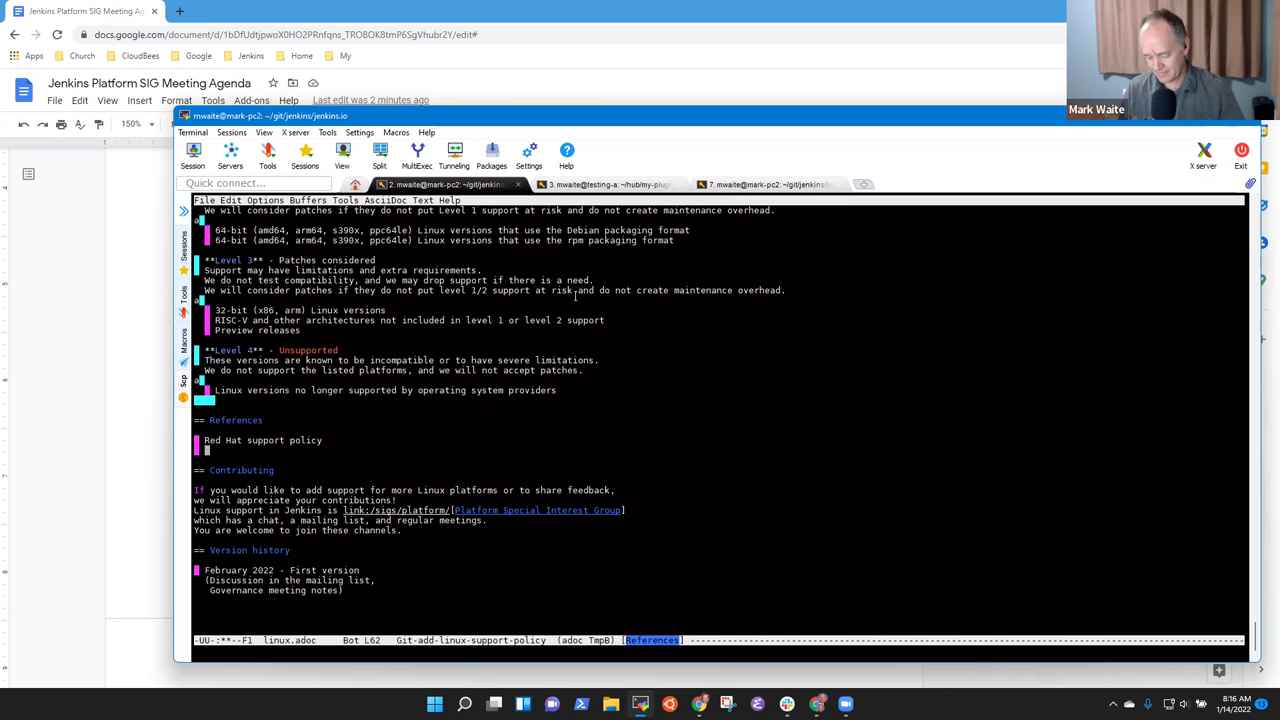
type("Debian")
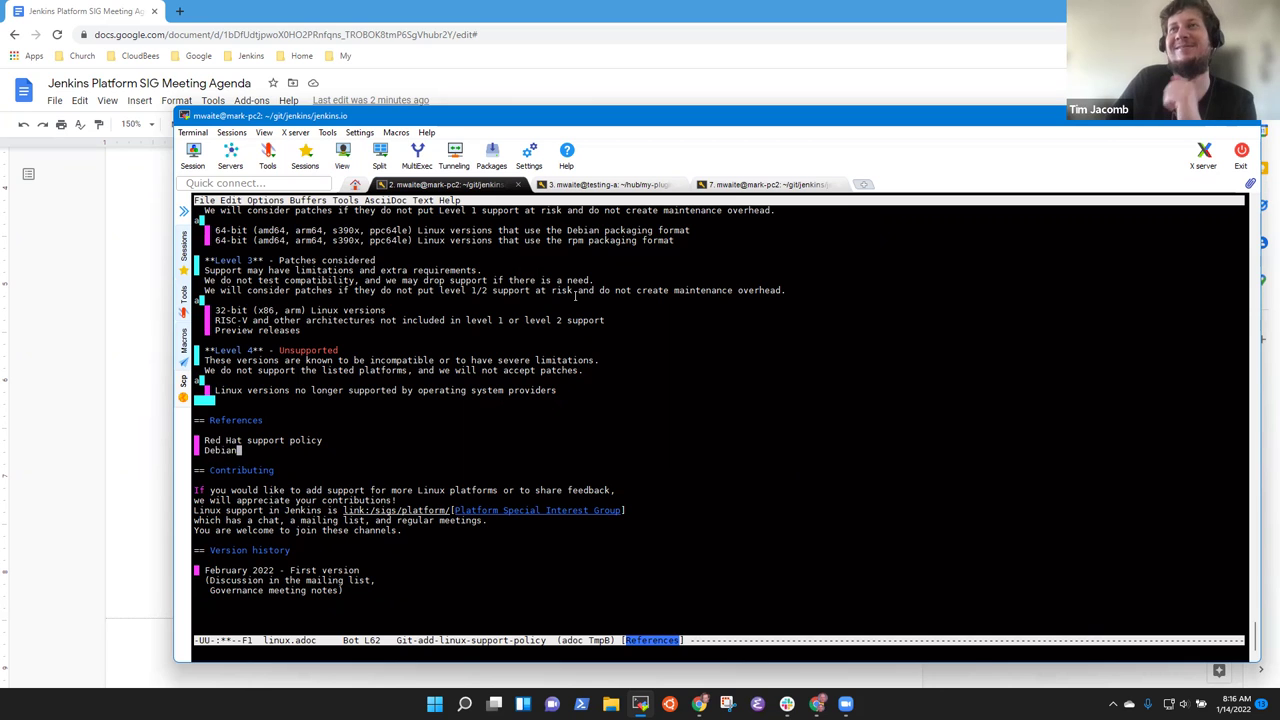
key("Return")
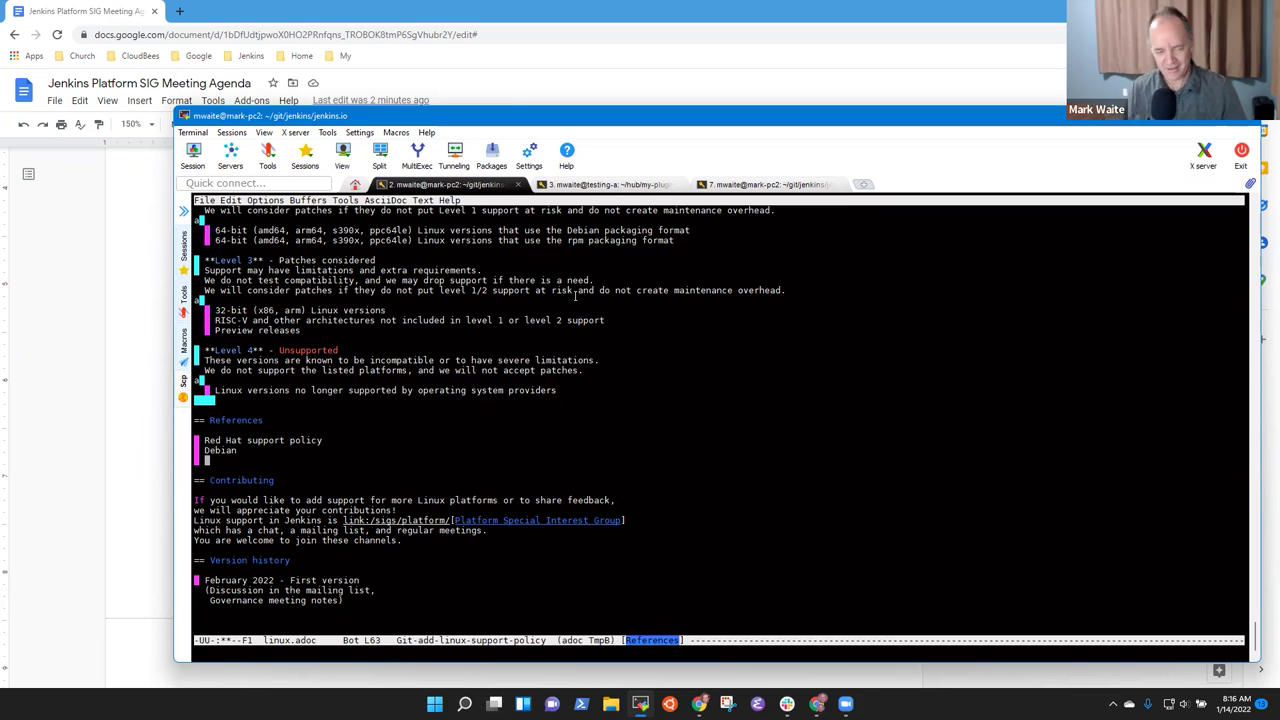
key("BackSpace")
type("support ")
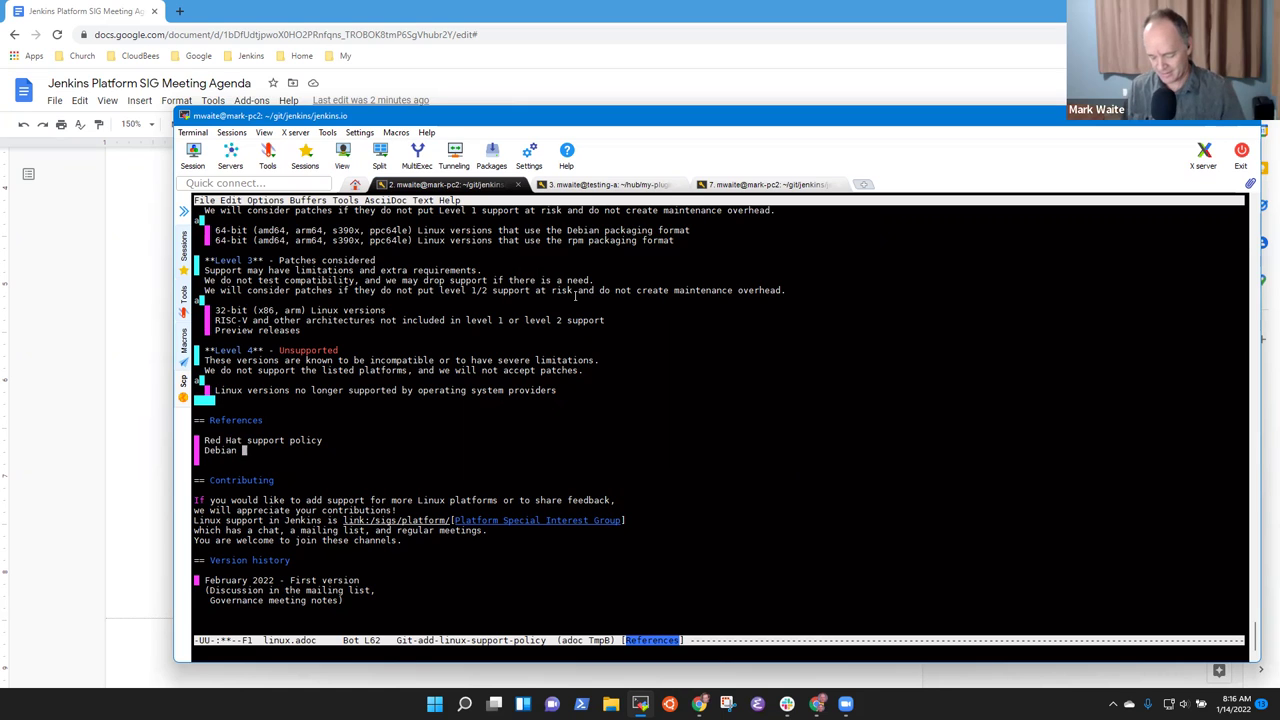
type("policy")
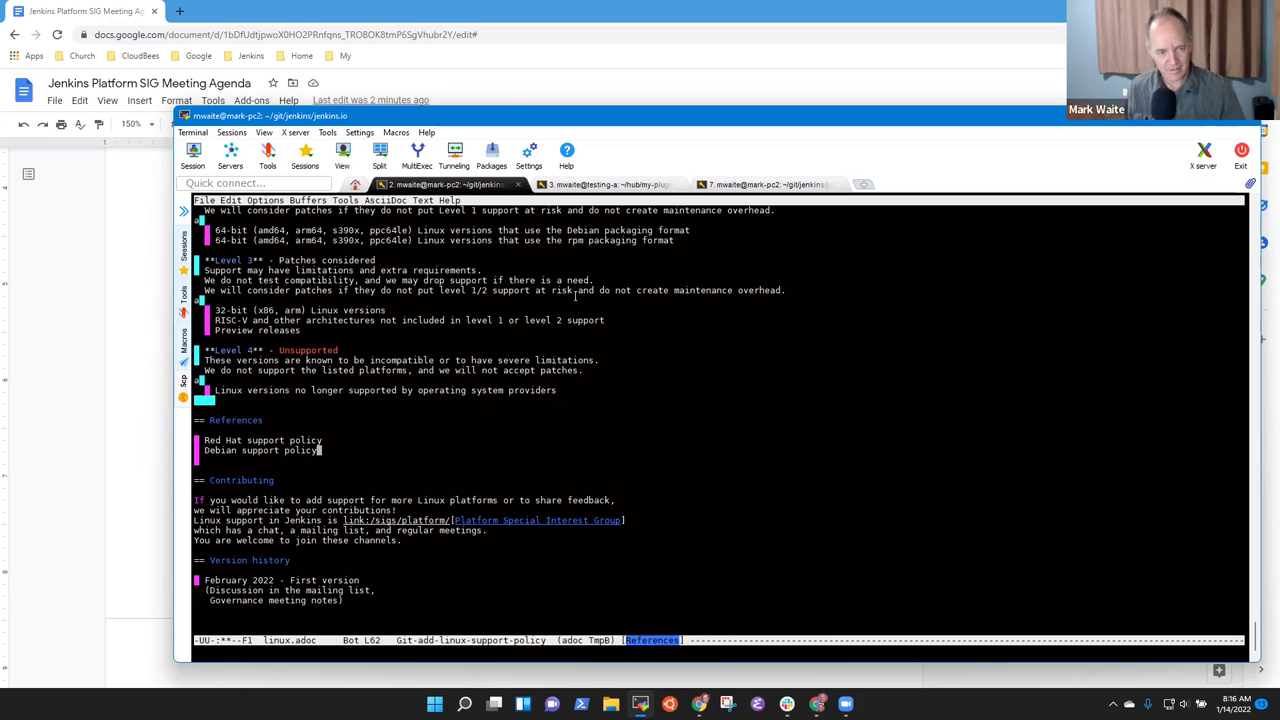
key("Down")
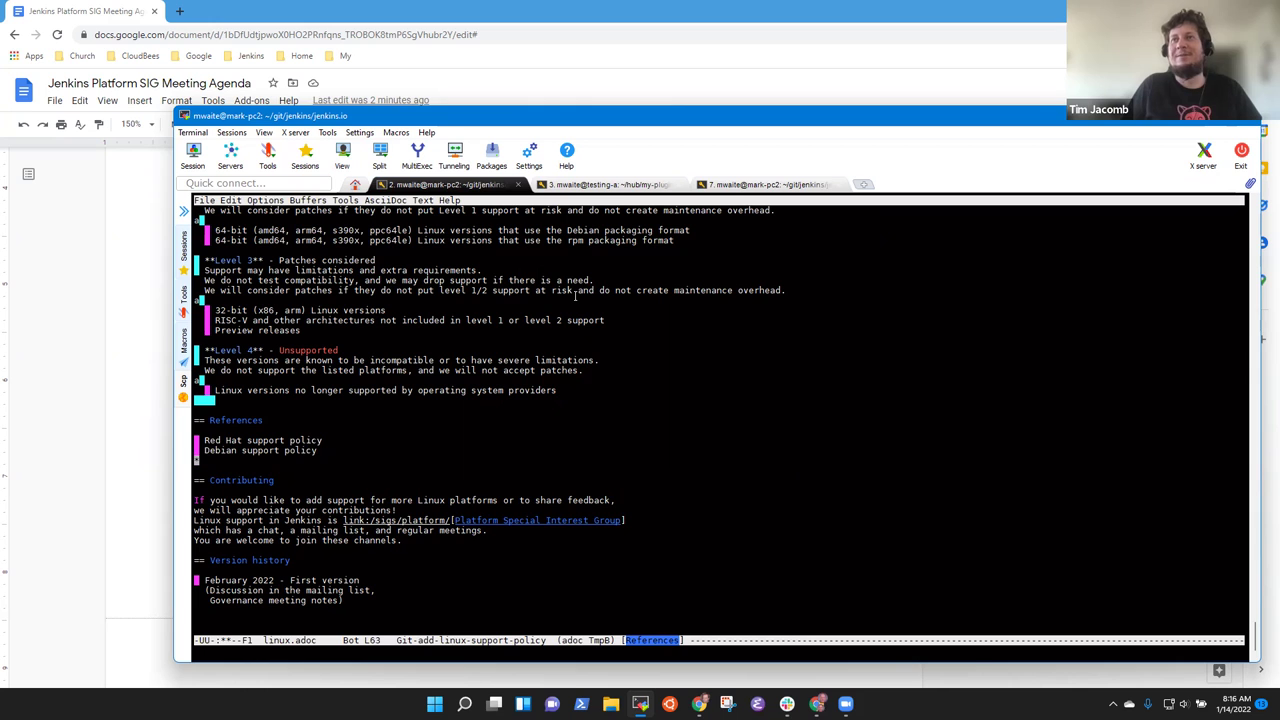
- Remove the empty list item under References and save linux.adoc
key("ctrl+k")
key("ctrl+x")
key("ctrl+s")
- Commit the linux.adoc change to version control with the summary "Correct references"
key("ctrl+x")
key("v")
key("v")
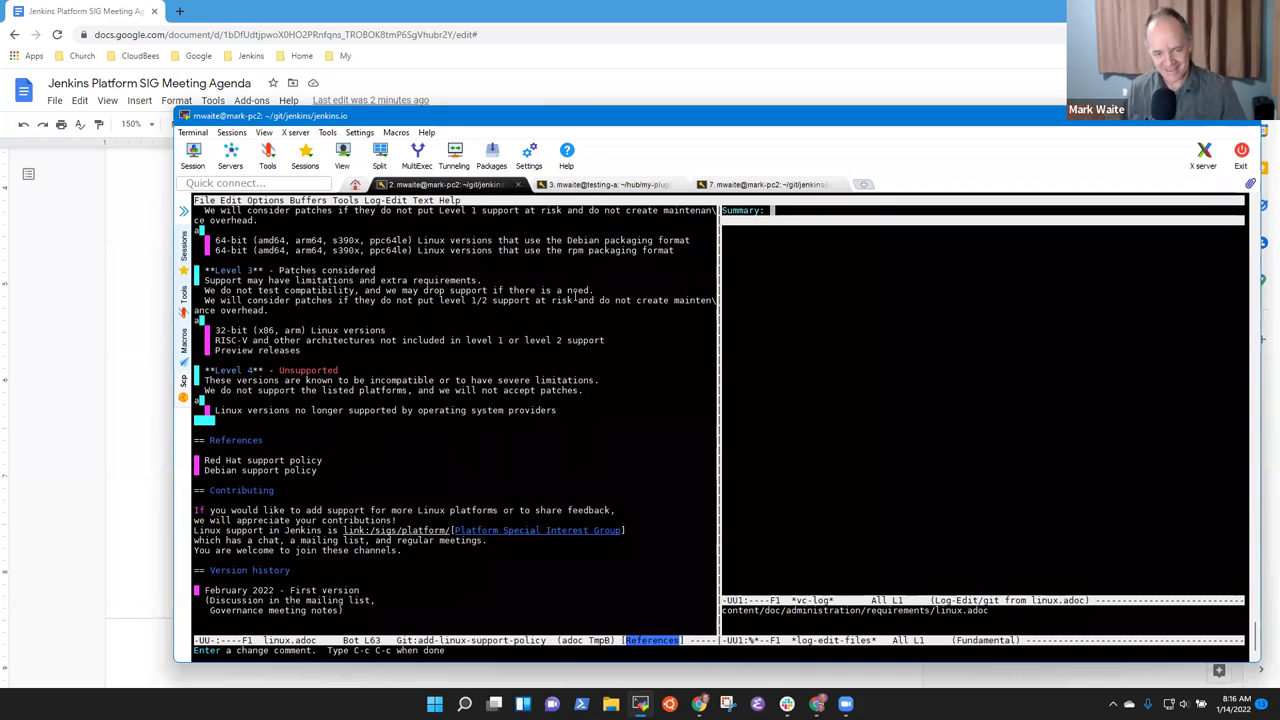
type("Correct ")
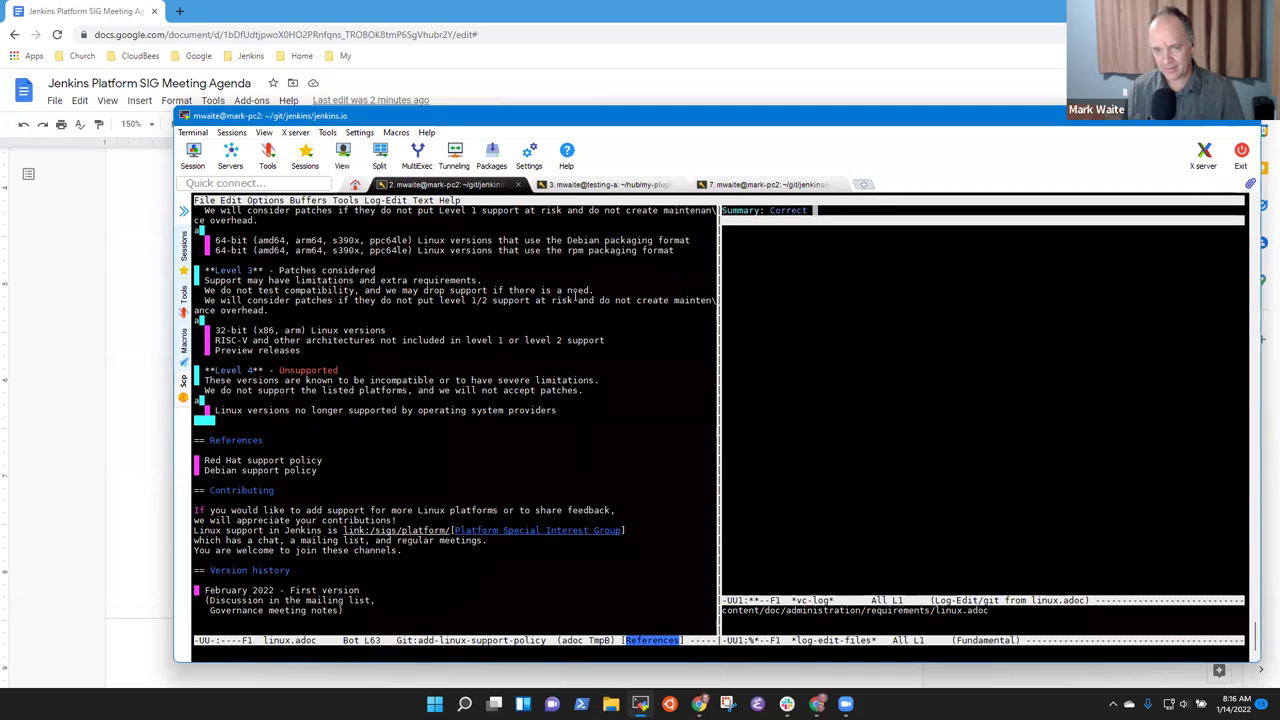
type("references")
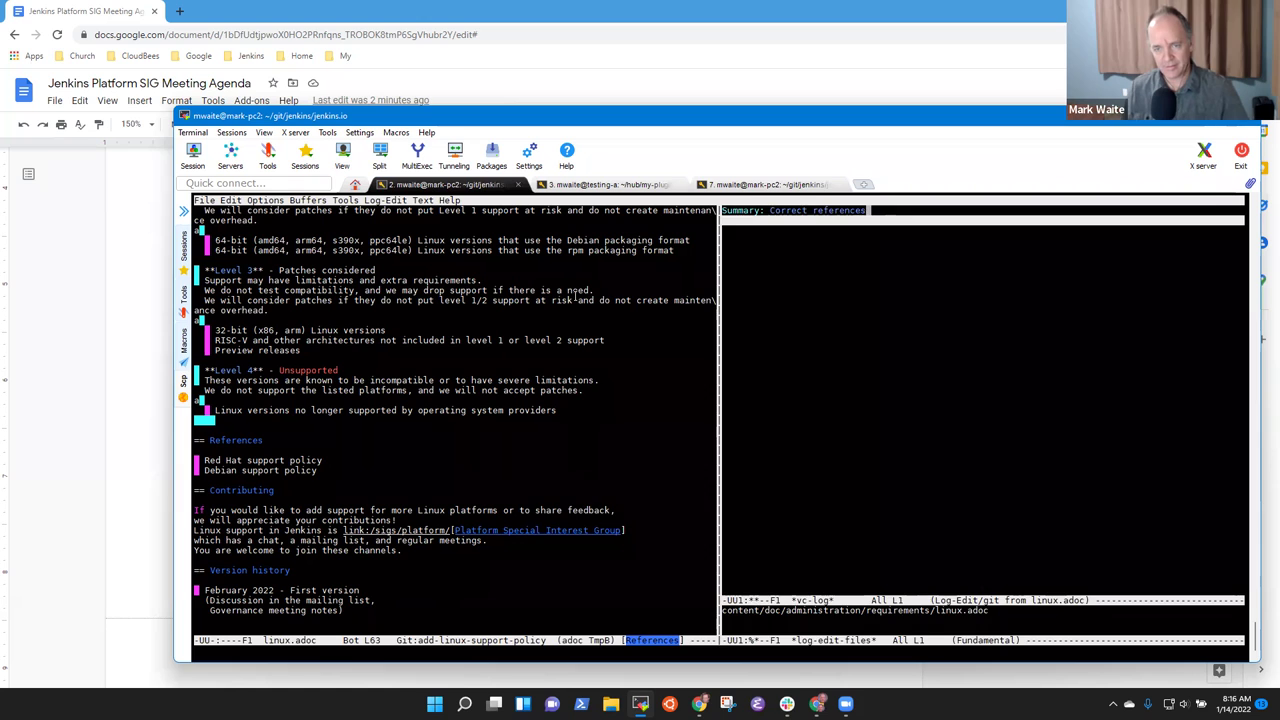
key("ctrl+c")
key("ctrl+c")
- Run git push in an Emacs eshell and return to the linux.adoc buffer
key("alt+x")
type("eshell")
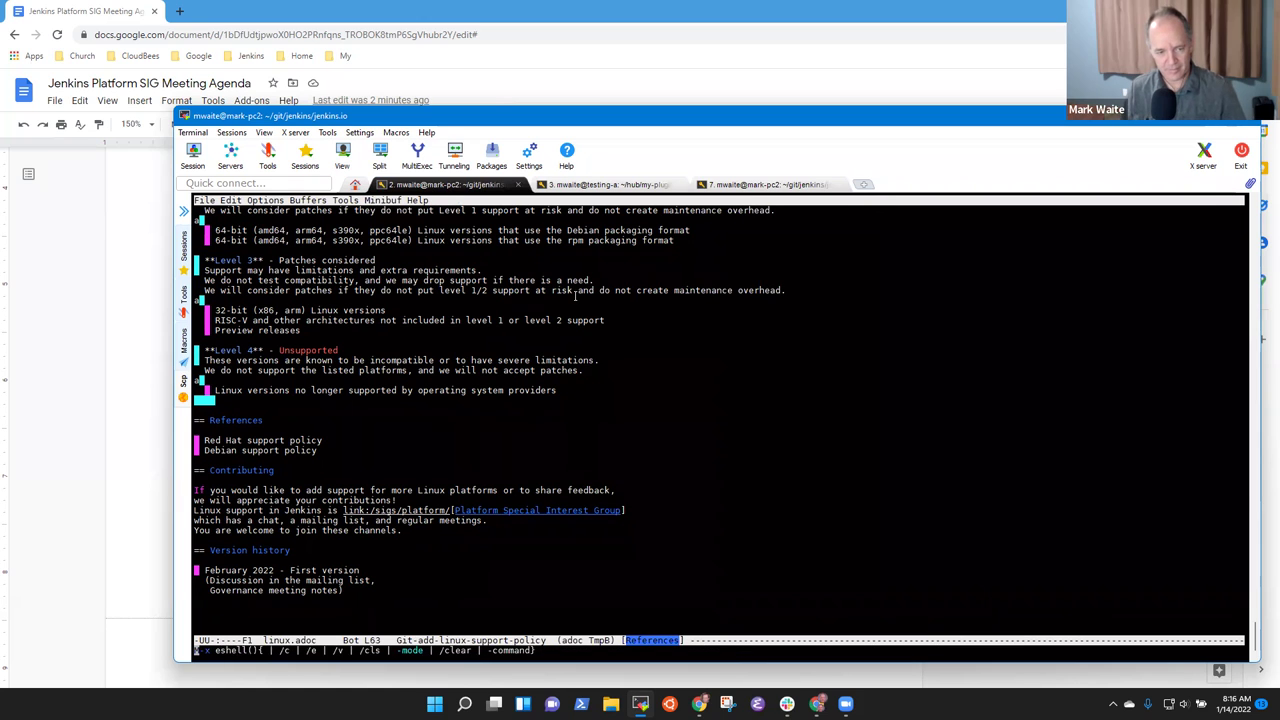
key("Return")
type("git push")
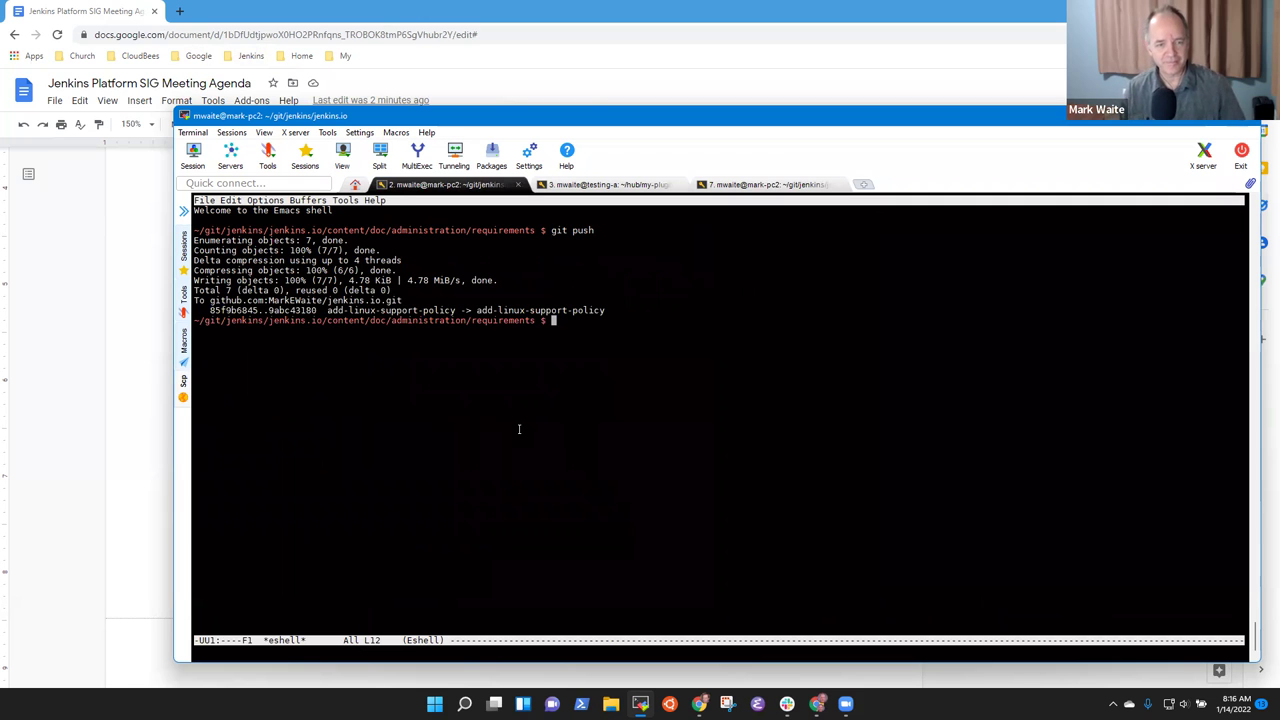
key("ctrl+x")
key("b")
key("Return")
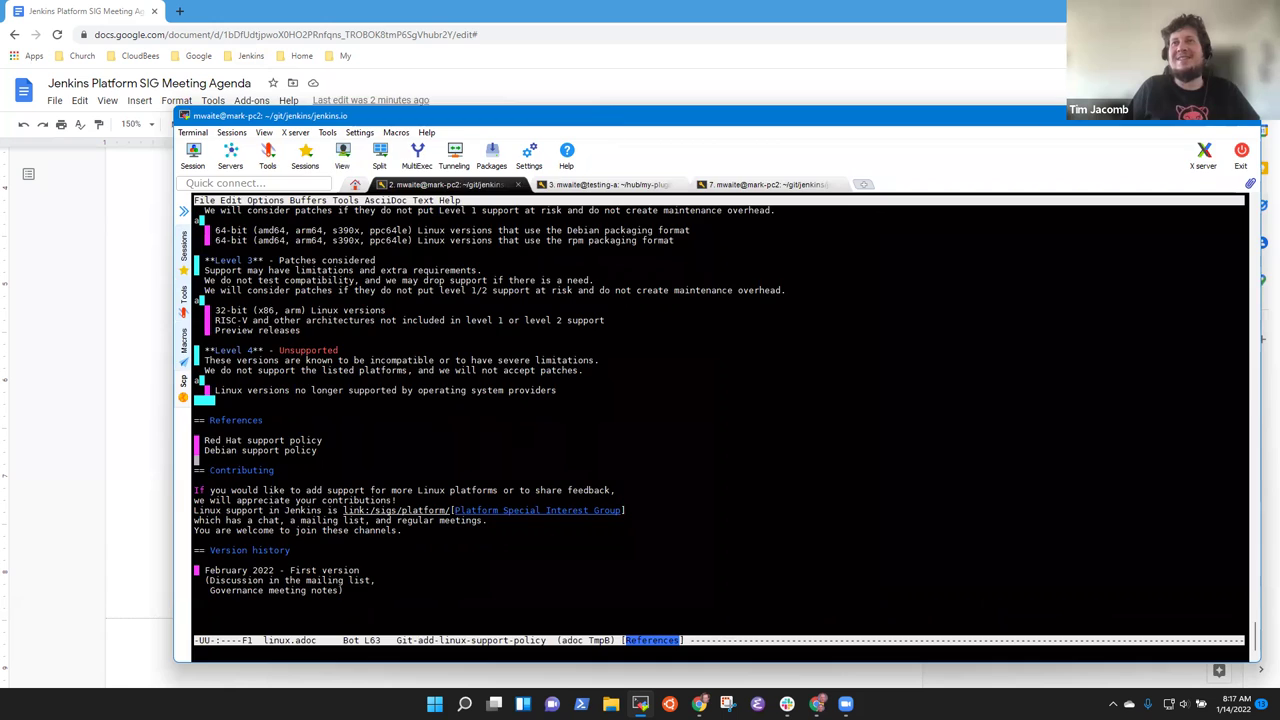
- Switch to the meeting agenda in Google Docs and highlight the "Linux operating system support policy" item for discussion
left_click(234, 449)
left_click(549, 408)
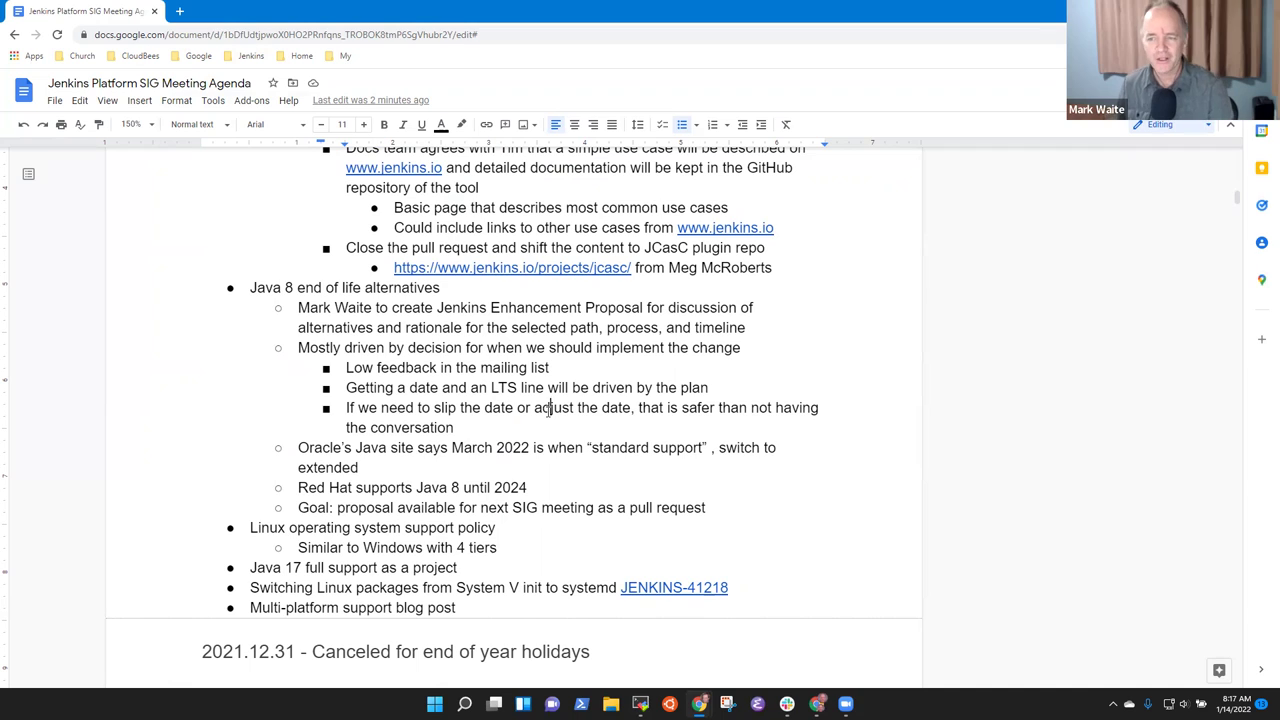
left_click(455, 547)
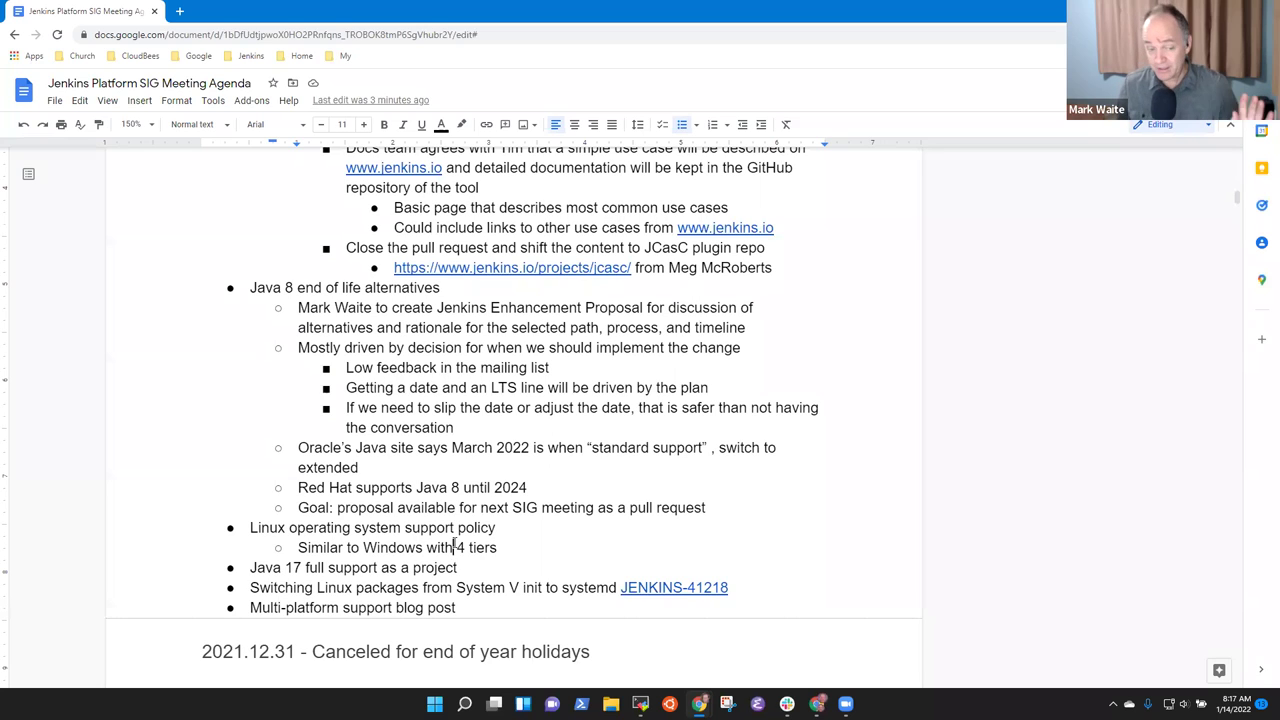
key("Up")
key("Home")
key("shift+End")
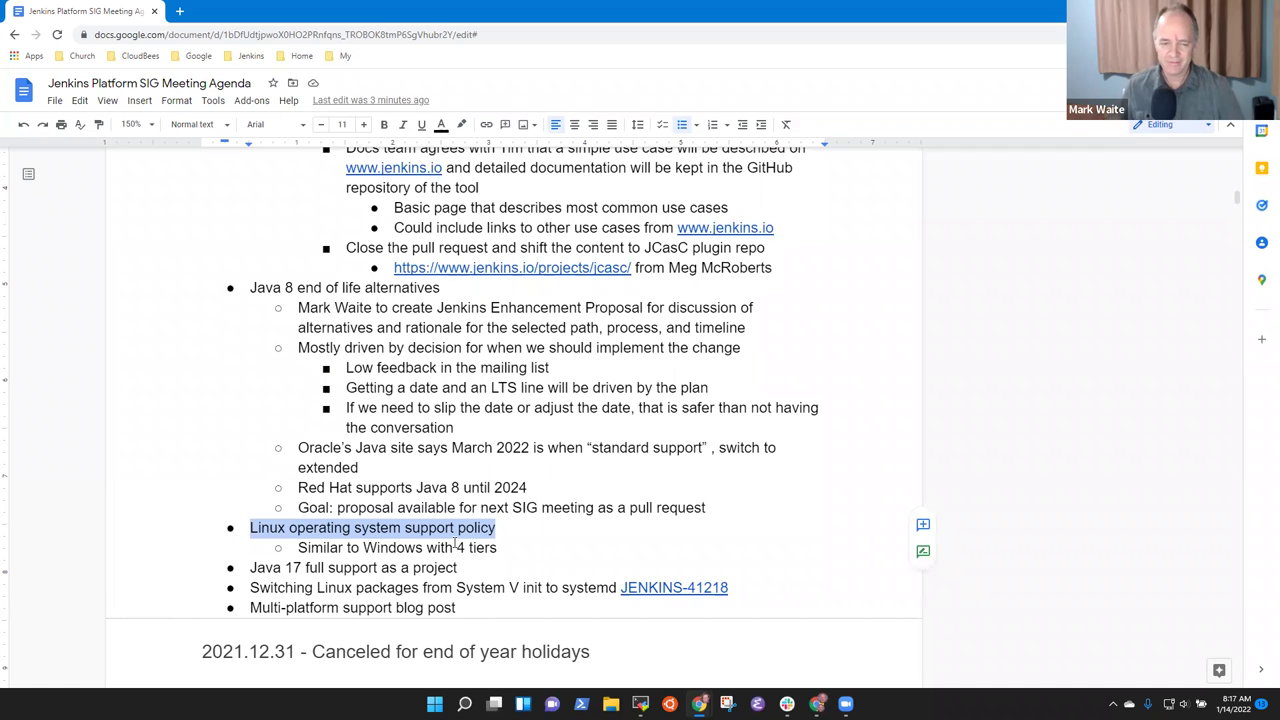
key("Down")
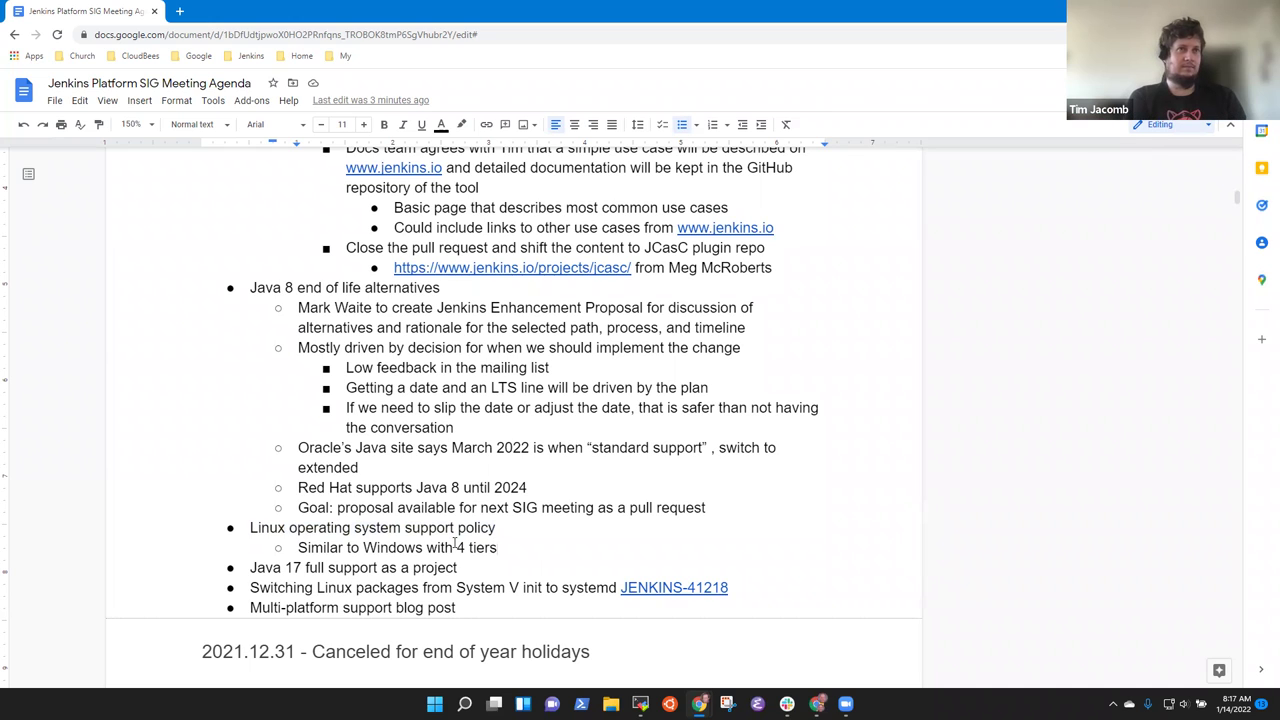
- Open the JENKINS-41218 link from the agenda, review the issue's details, and return to the agenda document
left_click(673, 590)
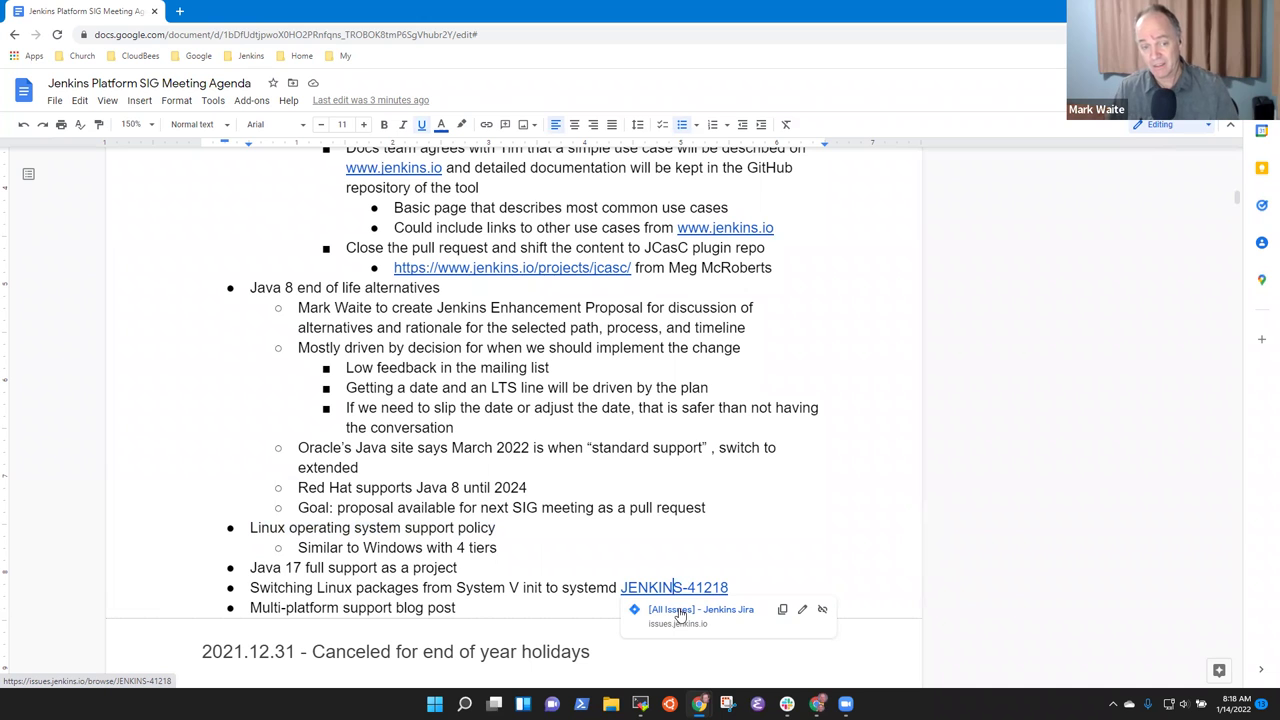
left_click(696, 612)
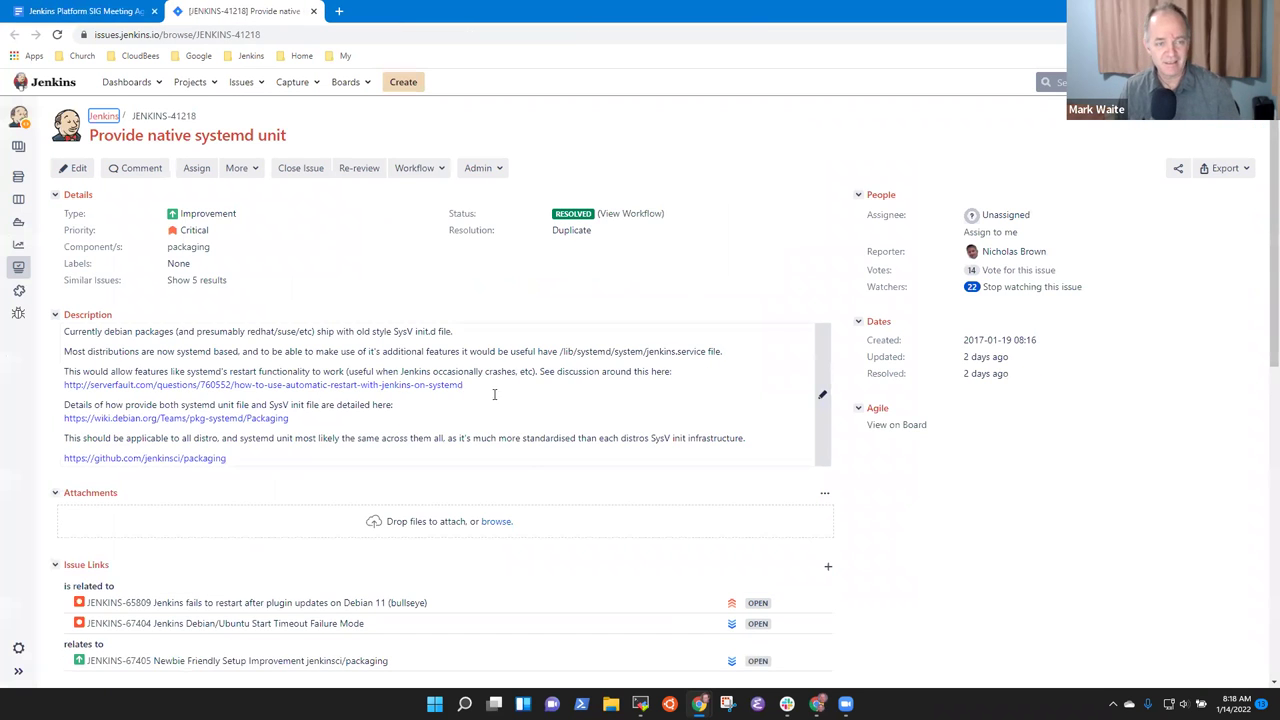
scroll(551, 429, "down", 5)
scroll(480, 300, "up", 5)
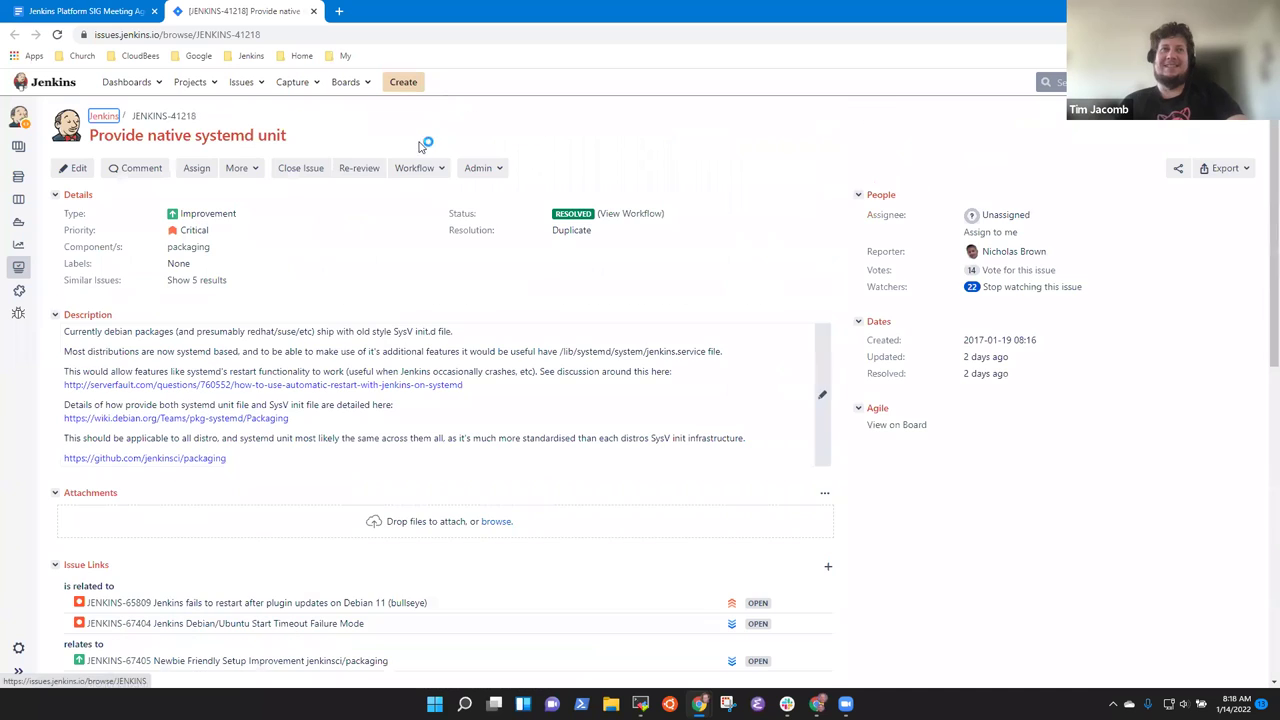
left_click(85, 14)
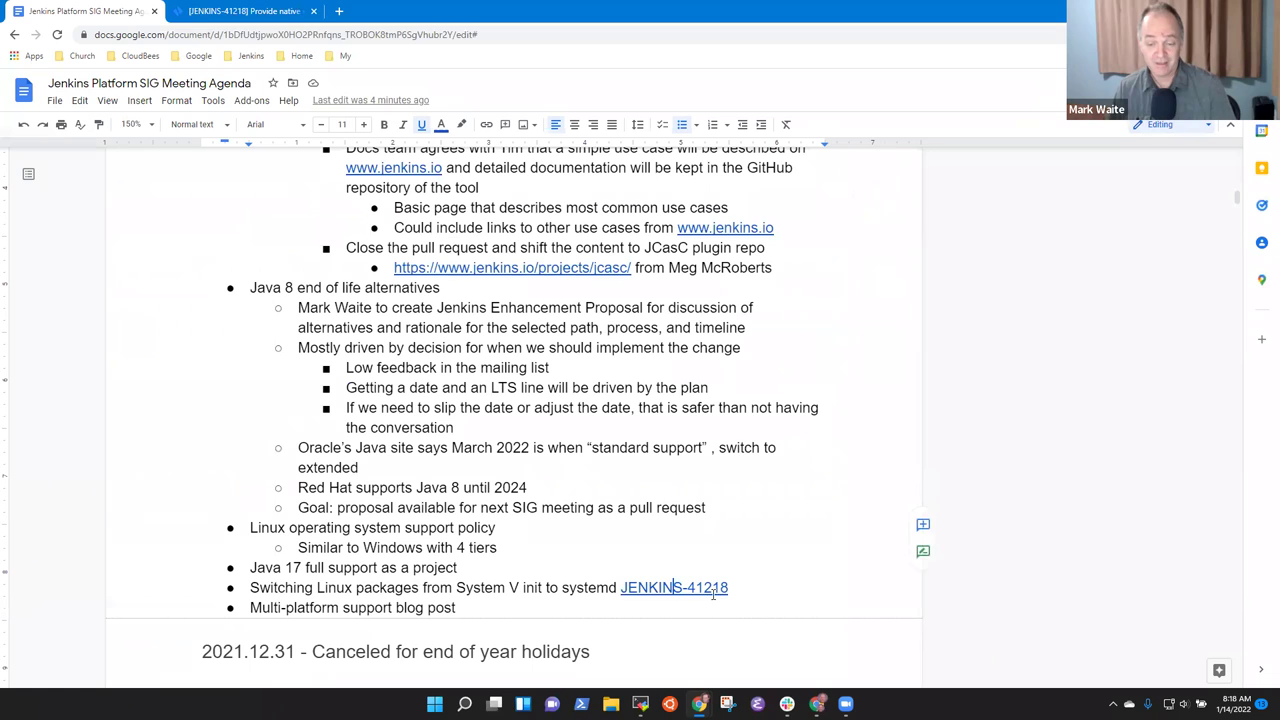
left_click(254, 20)
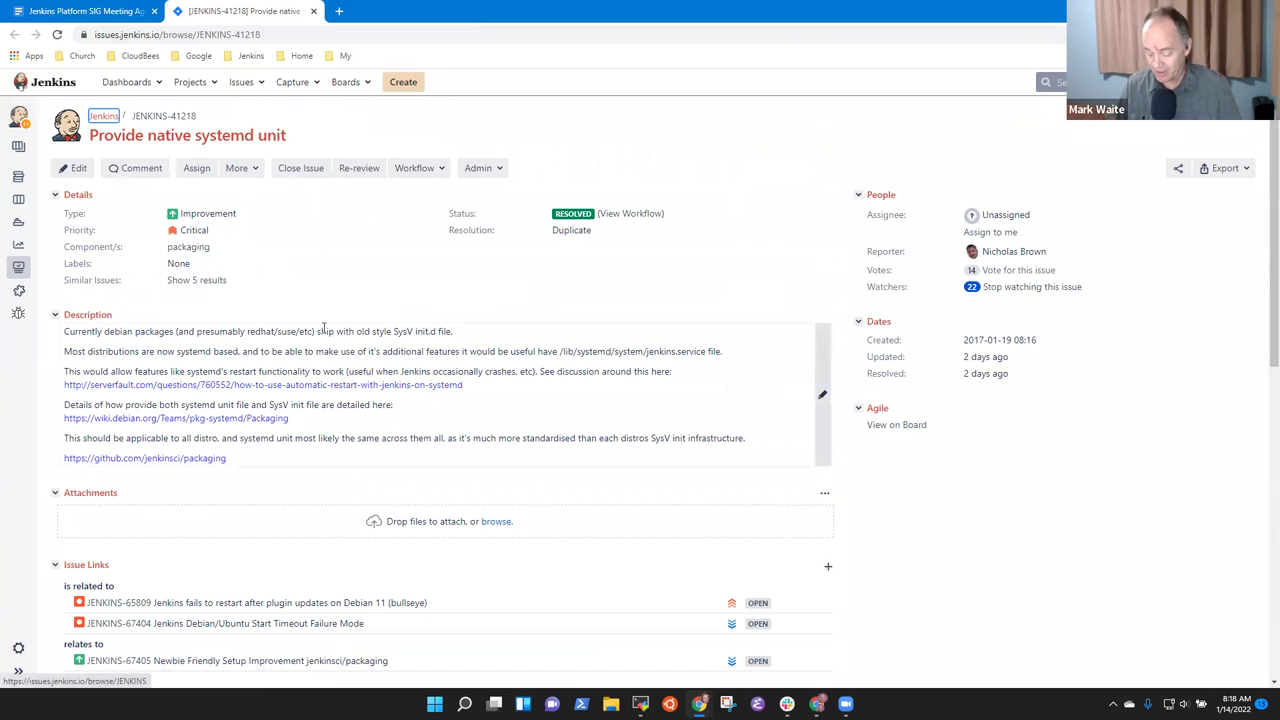
left_click(98, 17)
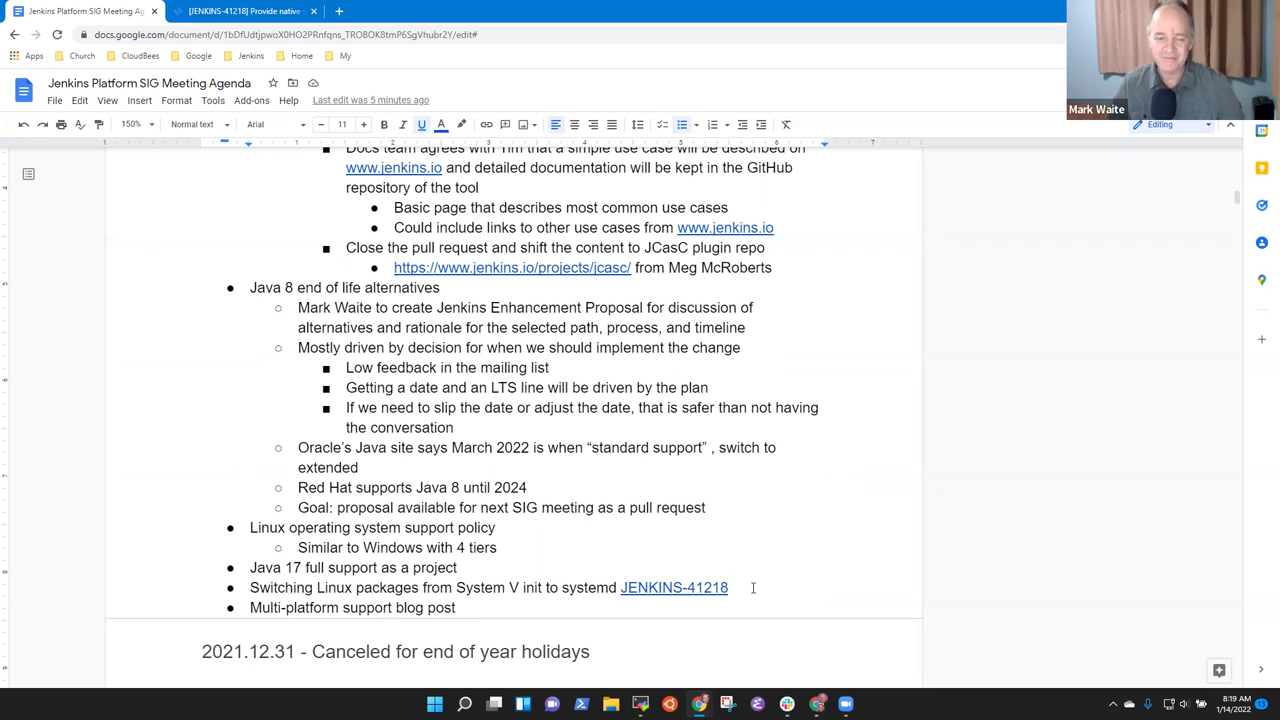
- Add the agenda item "Exit lifecycle change coming in the Docker images" below the systemd packages item
left_click(729, 586)
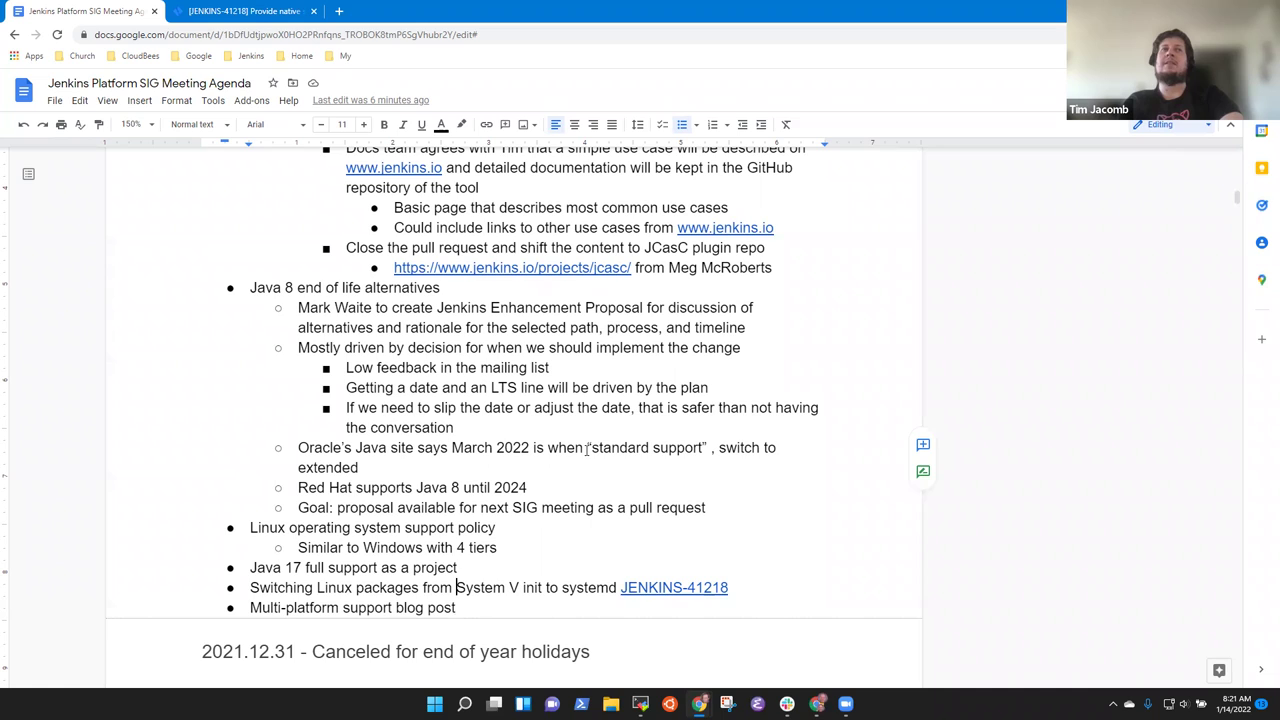
key("End")
key("Return")
type("Exit ")
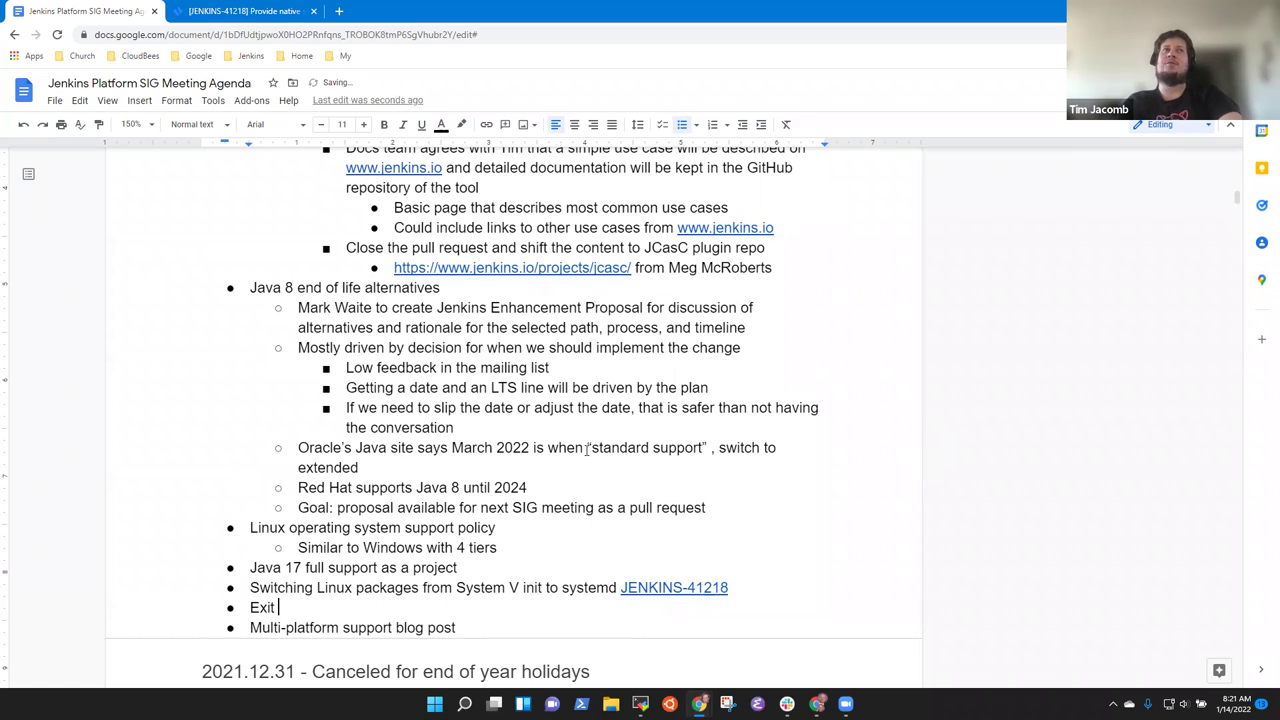
type("lifecycle change co")
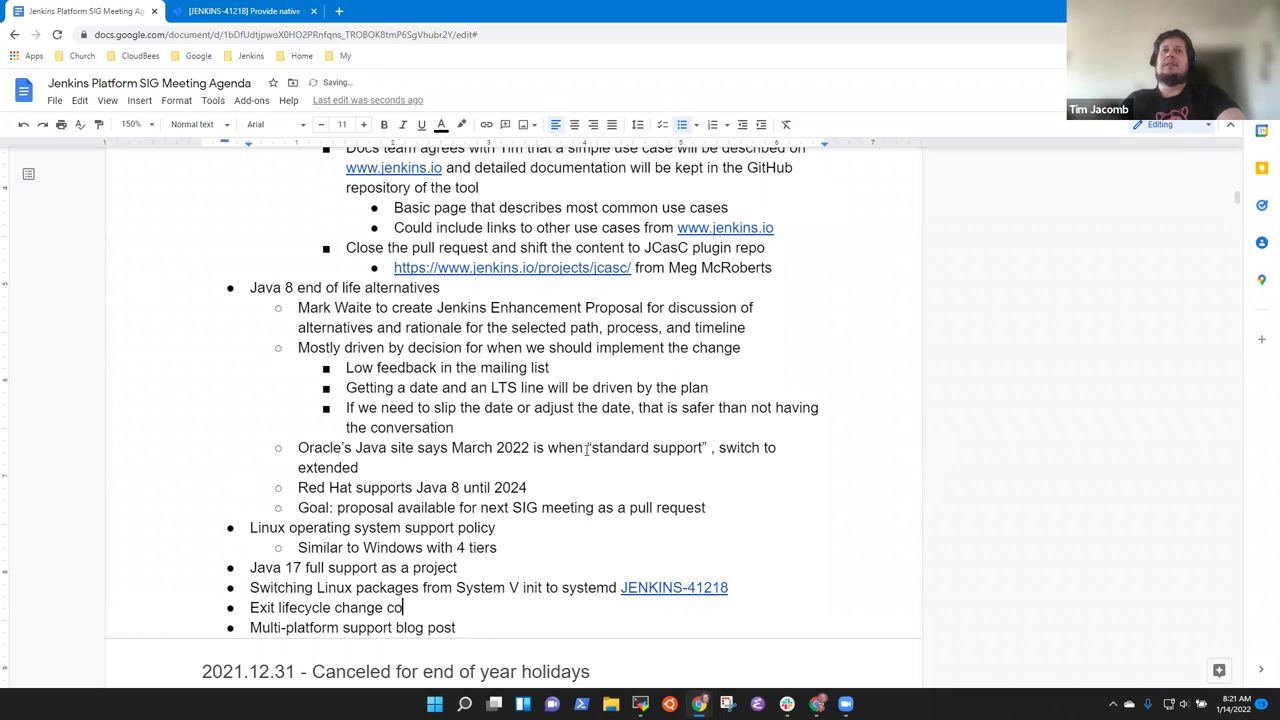
type("ming in the DOcker")
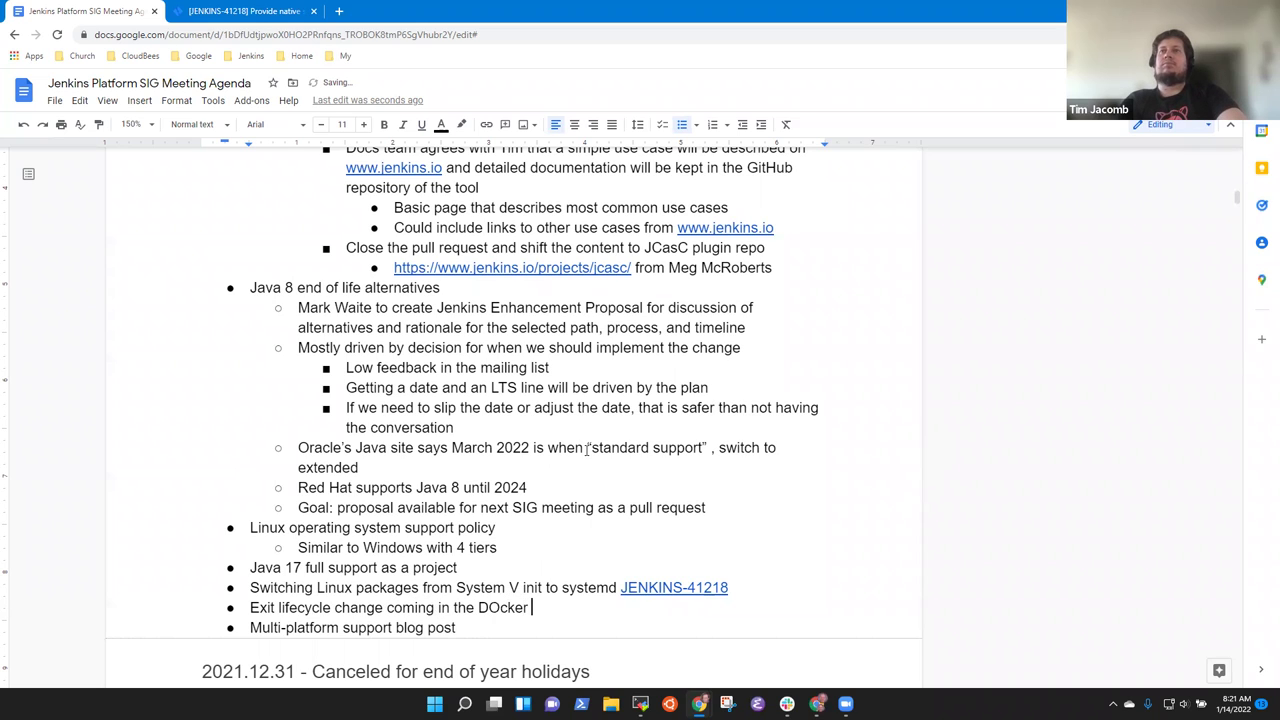
key("ctrl+BackSpace")
type("Docker images")
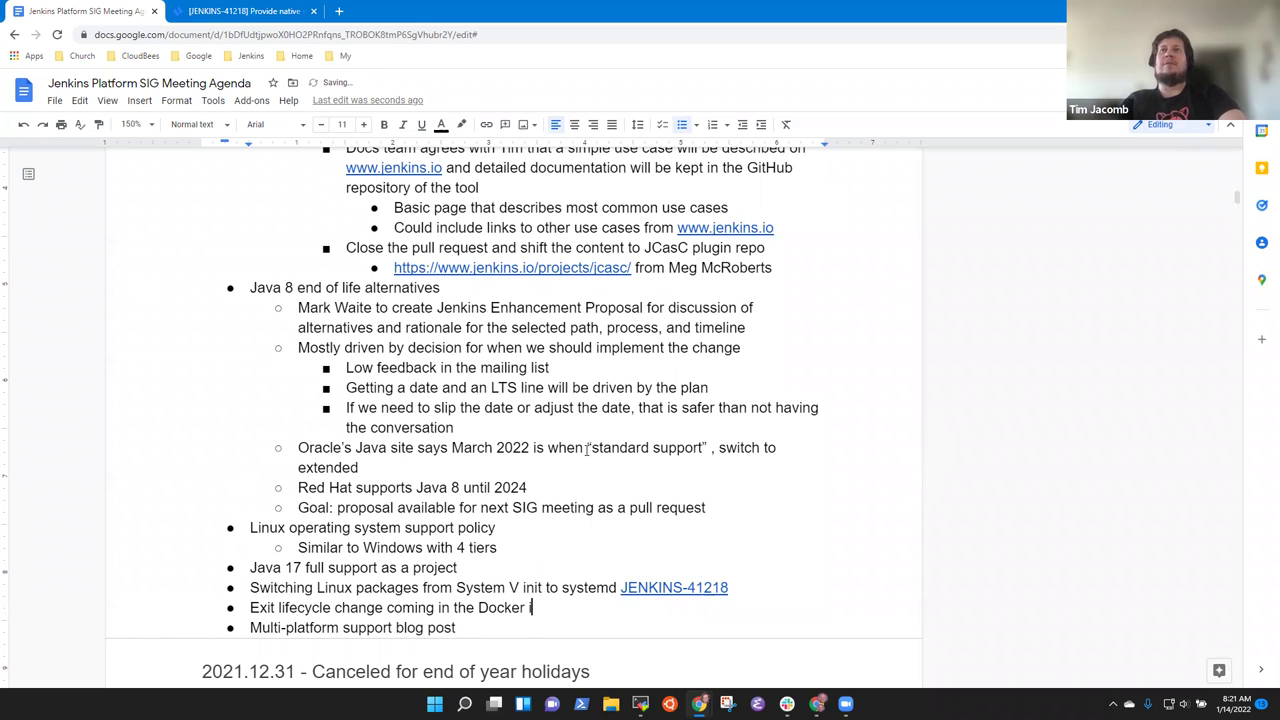
- Add the sub-item "Needs a blog post" under the exit lifecycle item and start another sub-item
key("Return")
key("Tab")
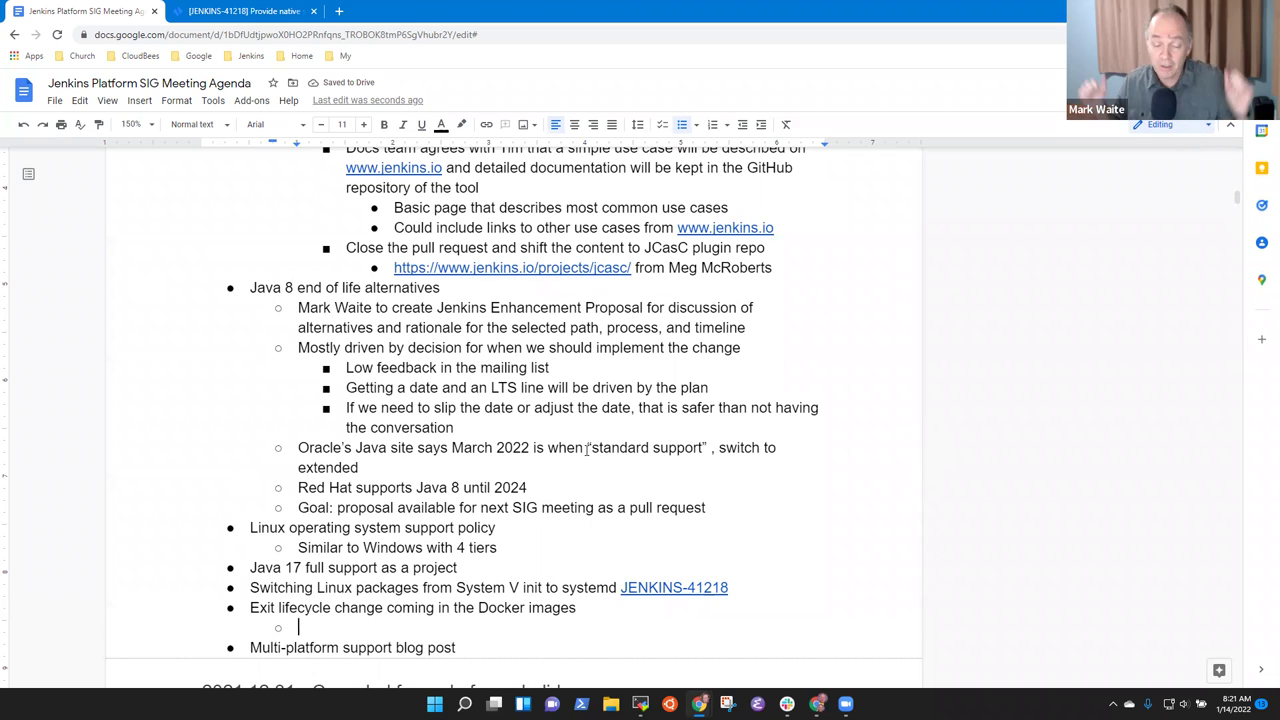
type("Needs ")
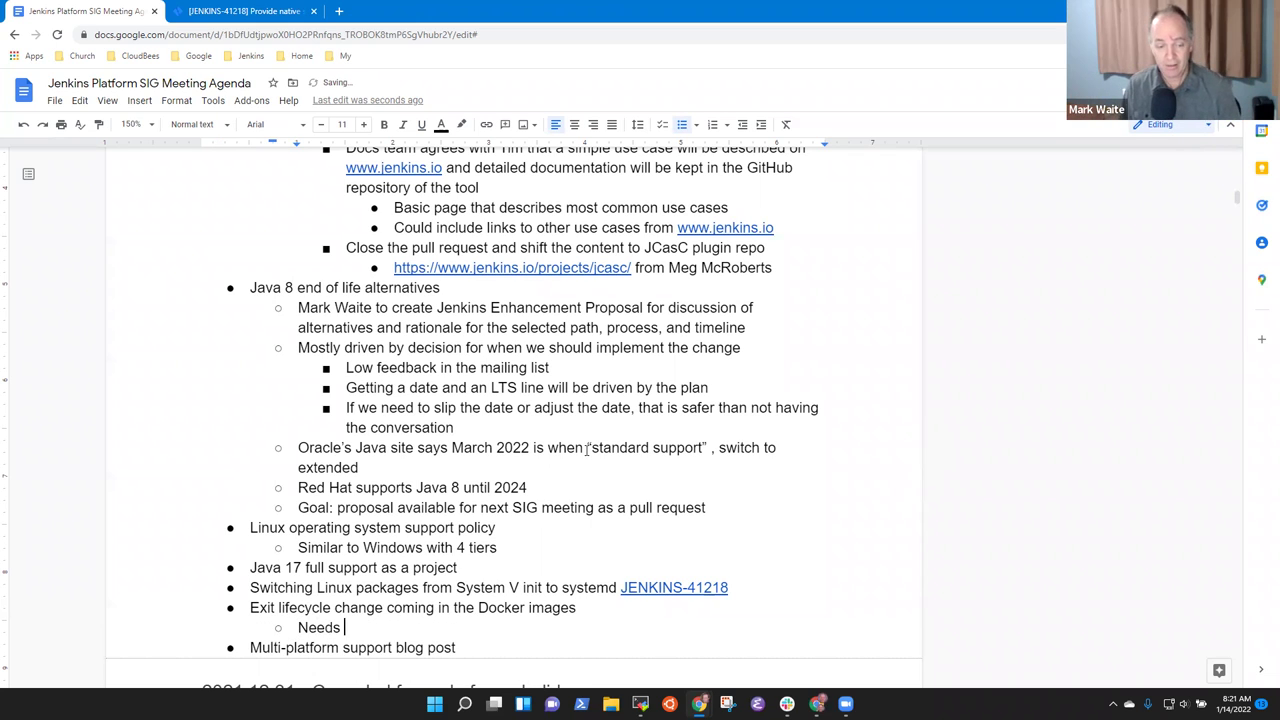
type("a blog post")
key("Return")
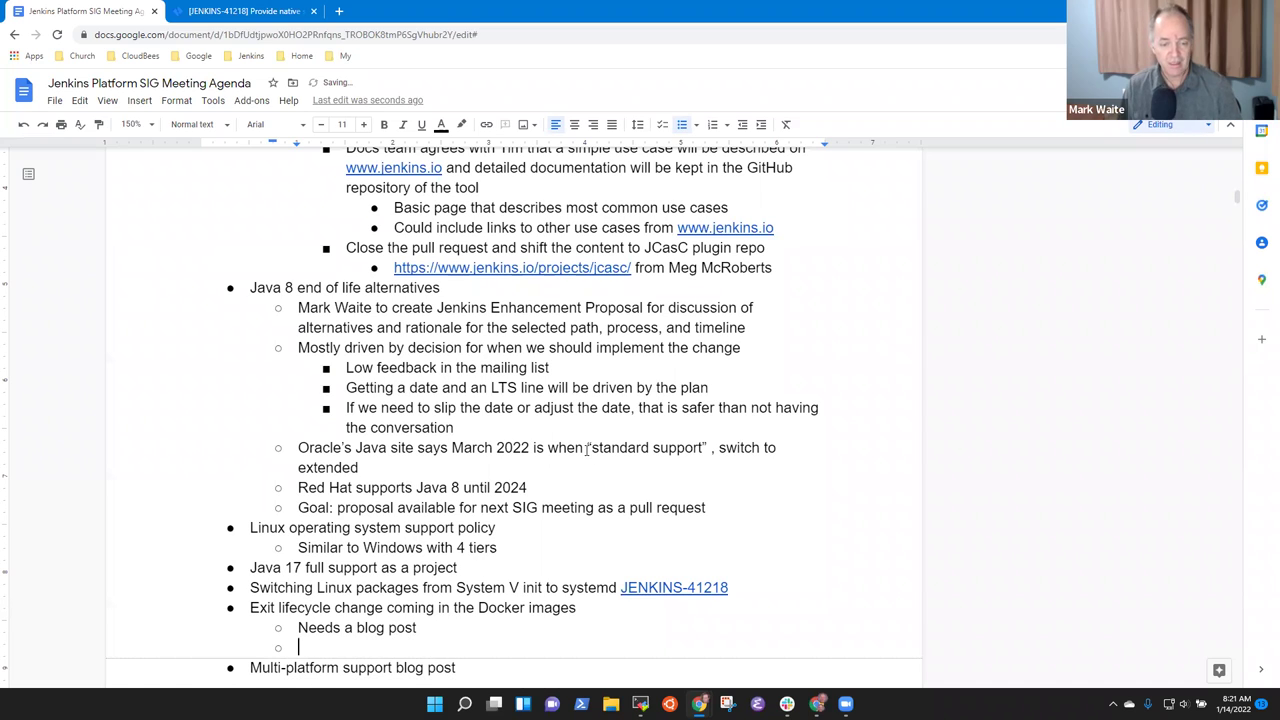
- Enter "Needs an entry in the weekly changelog" as the second sub-item of the exit lifecycle item
type("Needs an e")
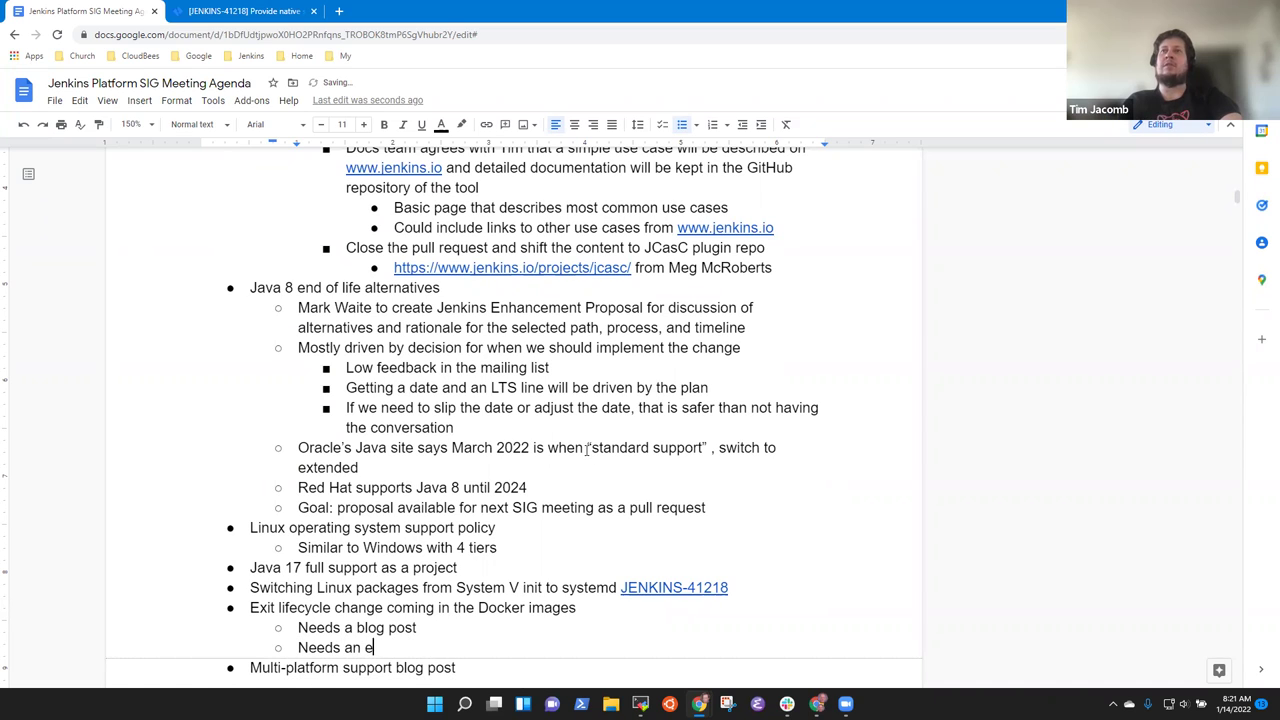
type("ntry in th")
key("BackSpace")
key("BackSpace")
key("BackSpace")
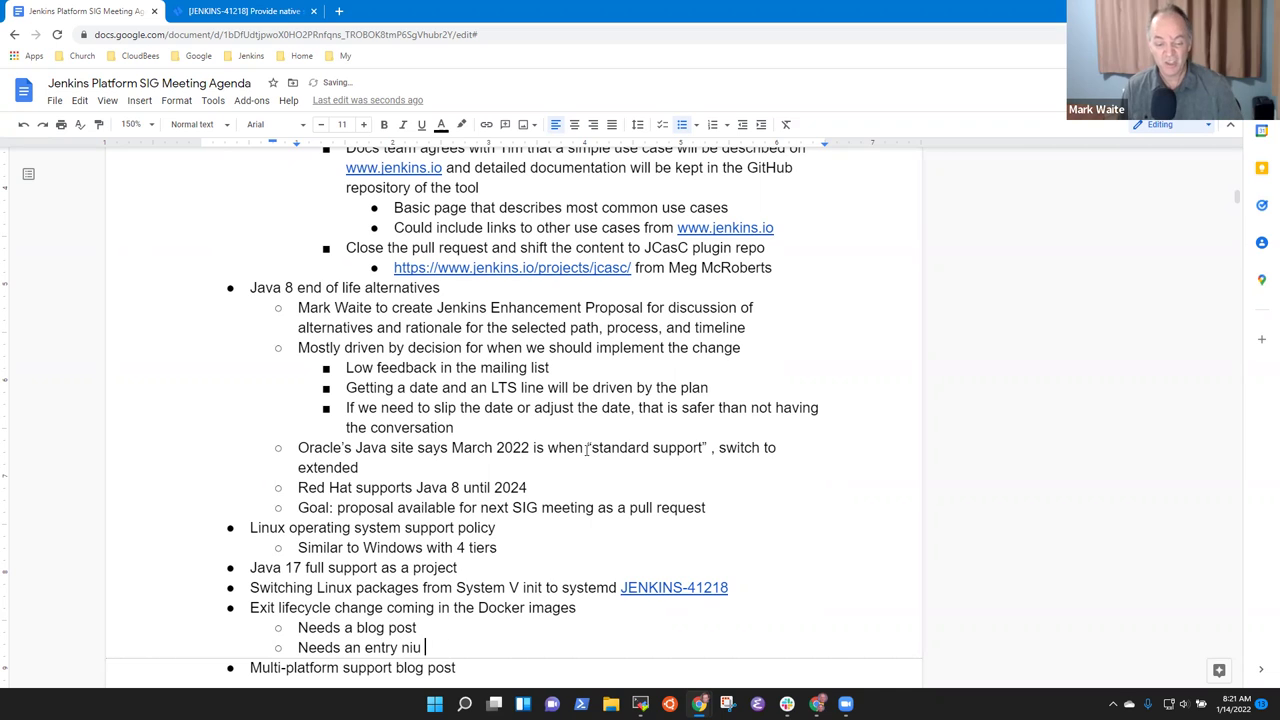
key("BackSpace")
key("BackSpace")
type("in the weekly change")
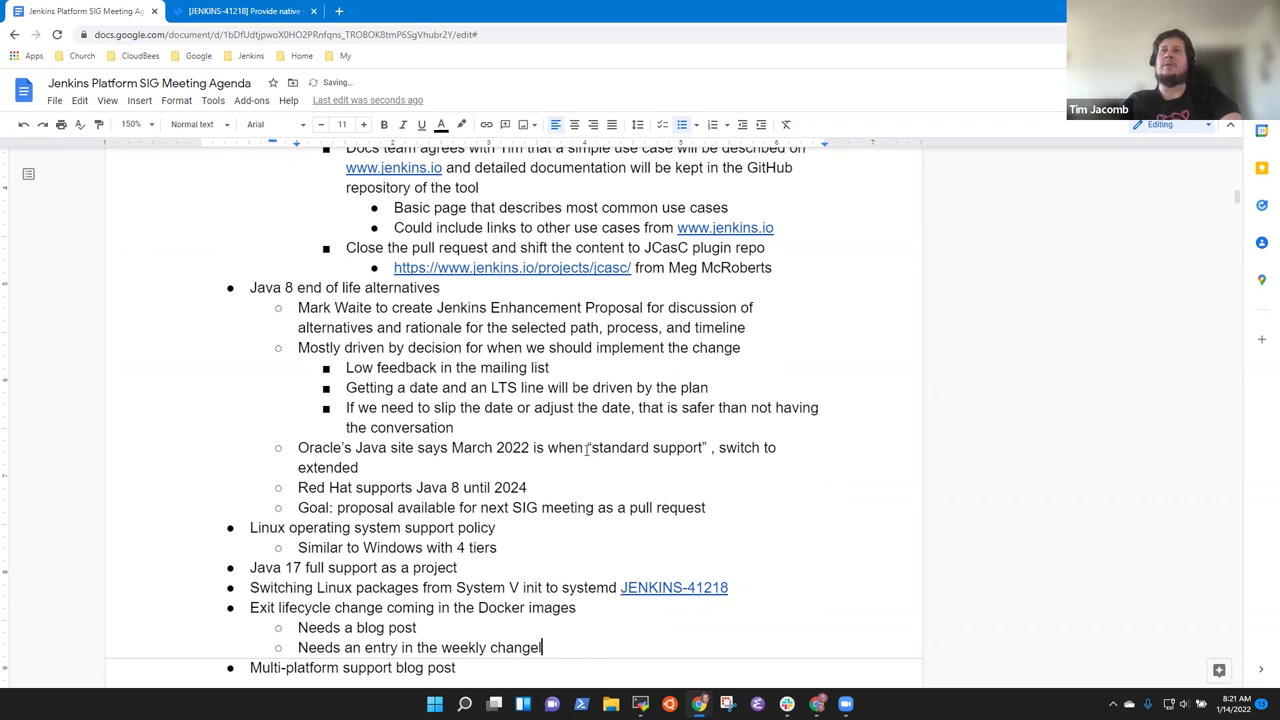
type("log")
- Delete the "Needs a blog post" sub-item and add an empty sub-item below the weekly changelog one
key("Up")
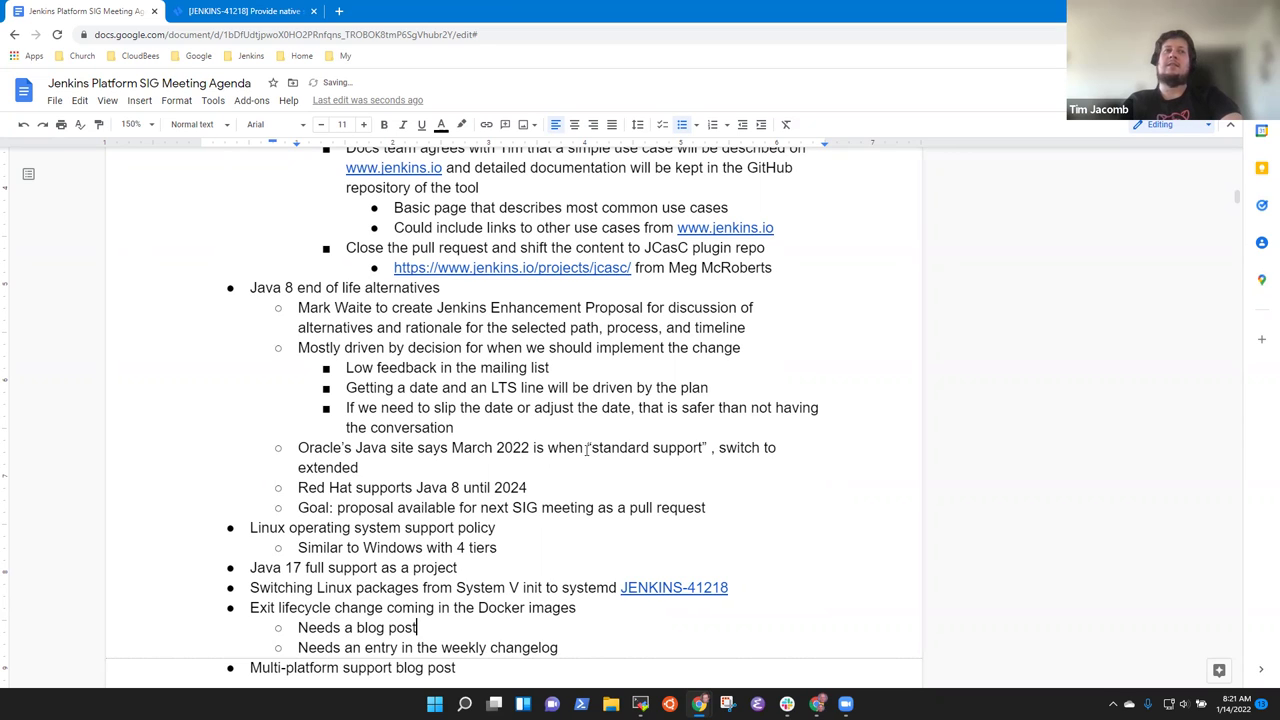
key("shift+Home")
key("BackSpace")
key("Delete")
key("End")
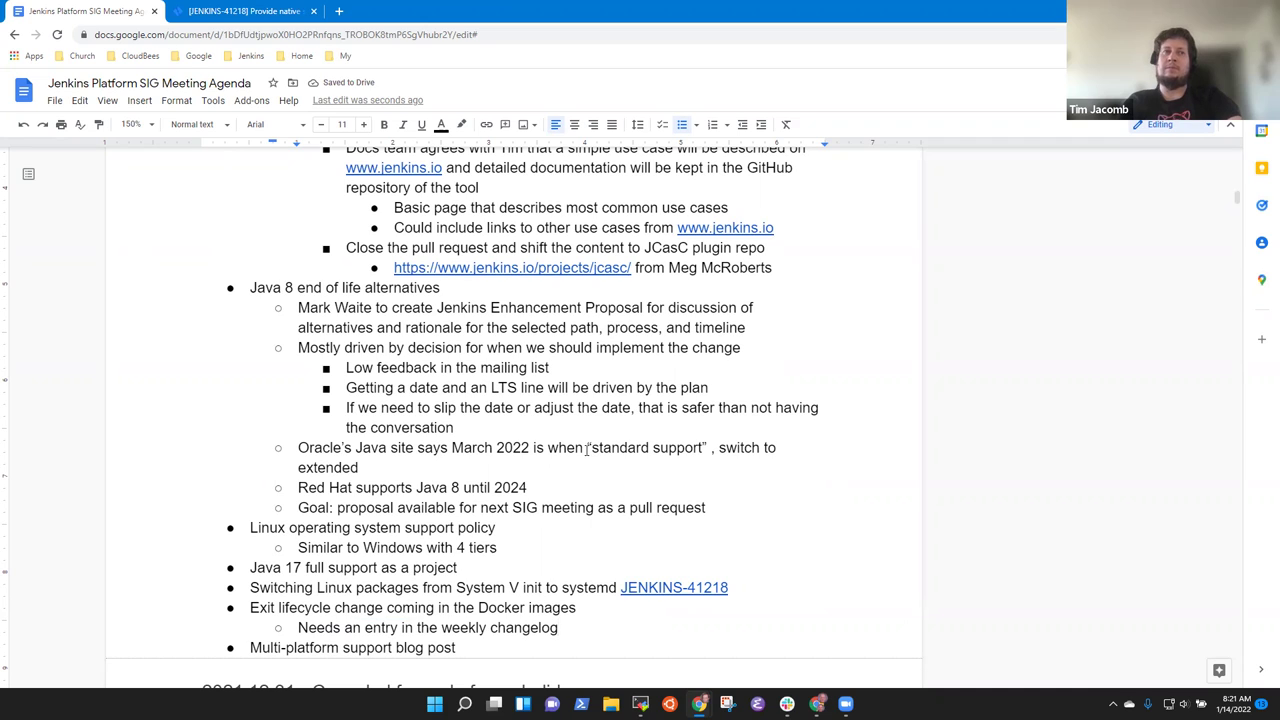
key("Return")
type("Needs an entry")
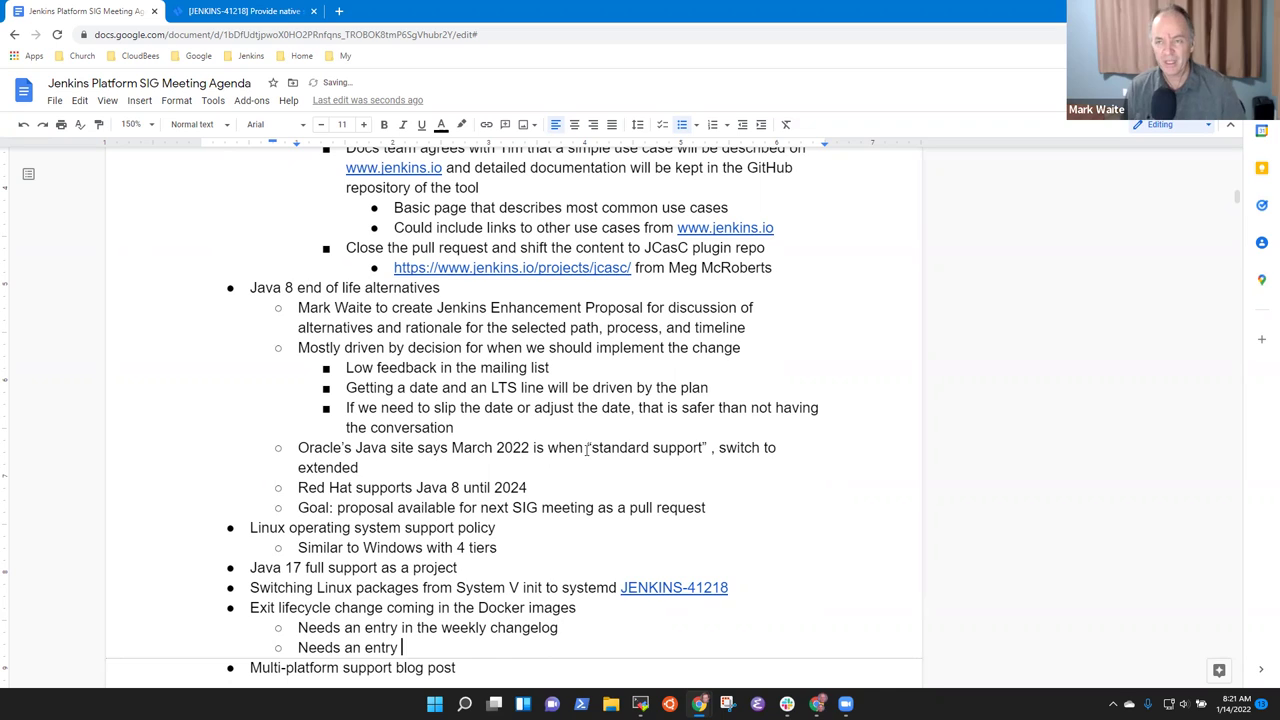
key("BackSpace")
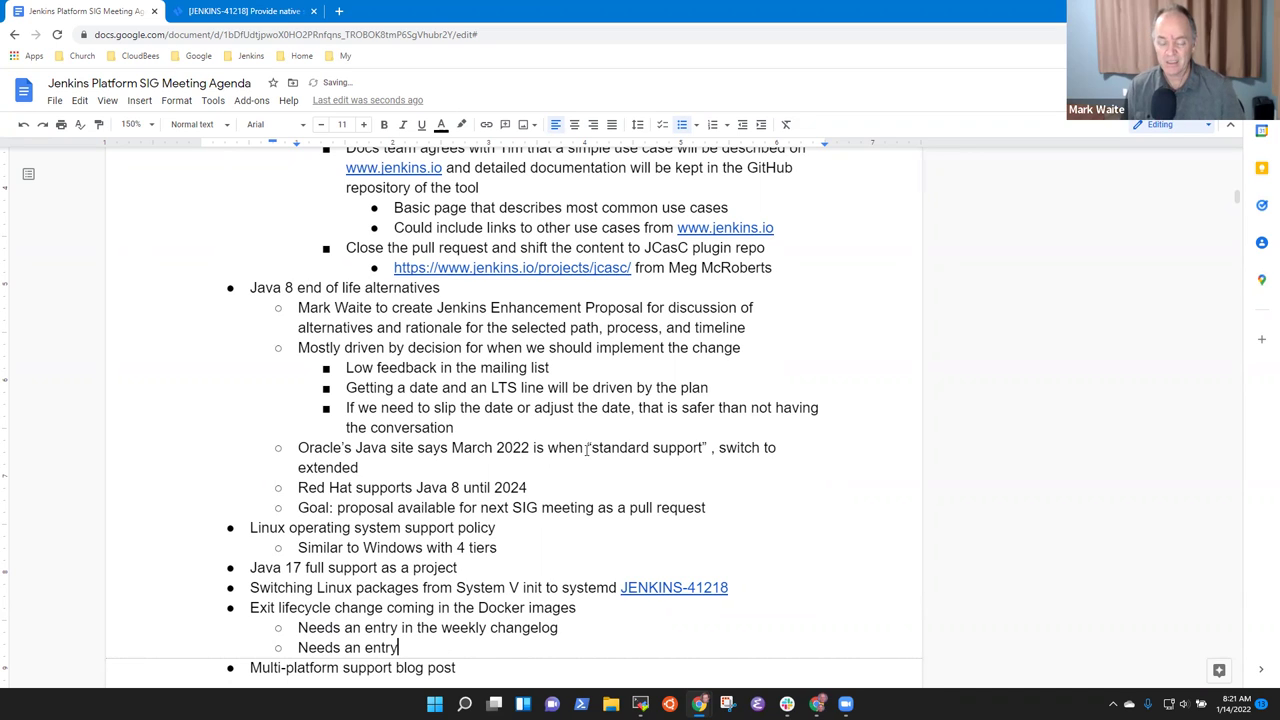
key("shift+Home")
key("BackSpace")
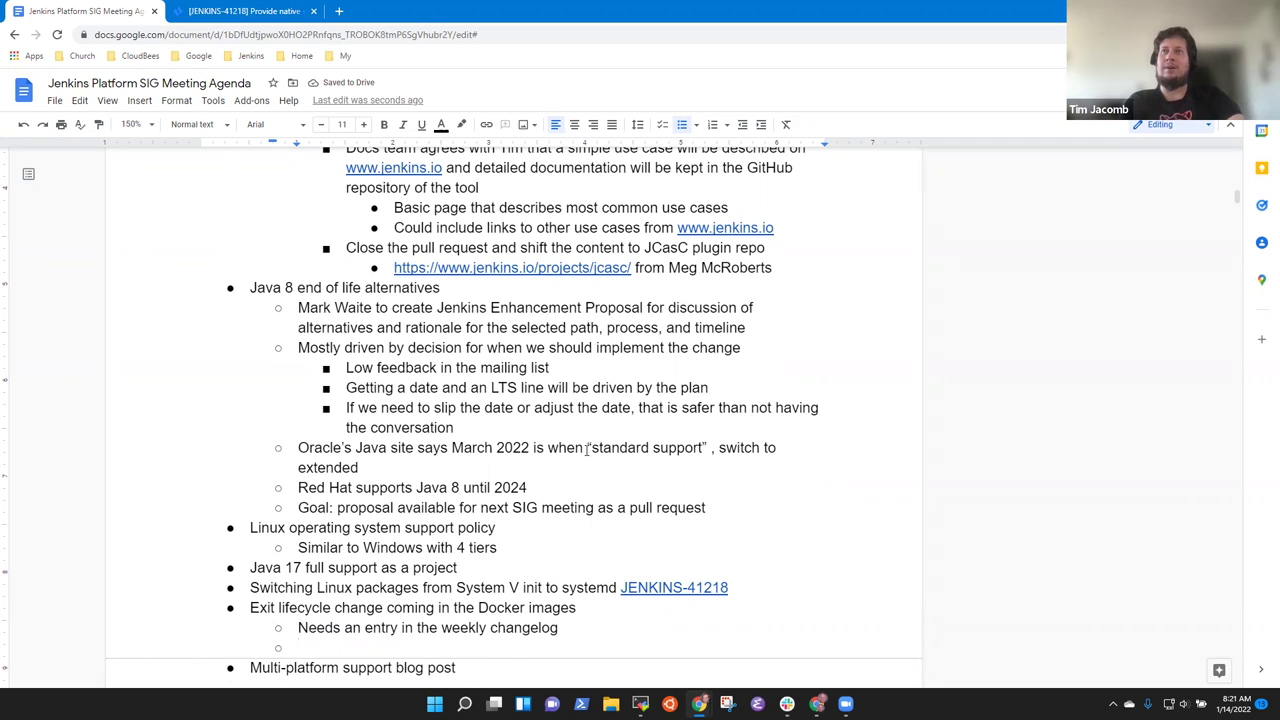
- Enter "Blog post and upgrade guide" in the empty sub-item below the weekly changelog one
type("Blog post")
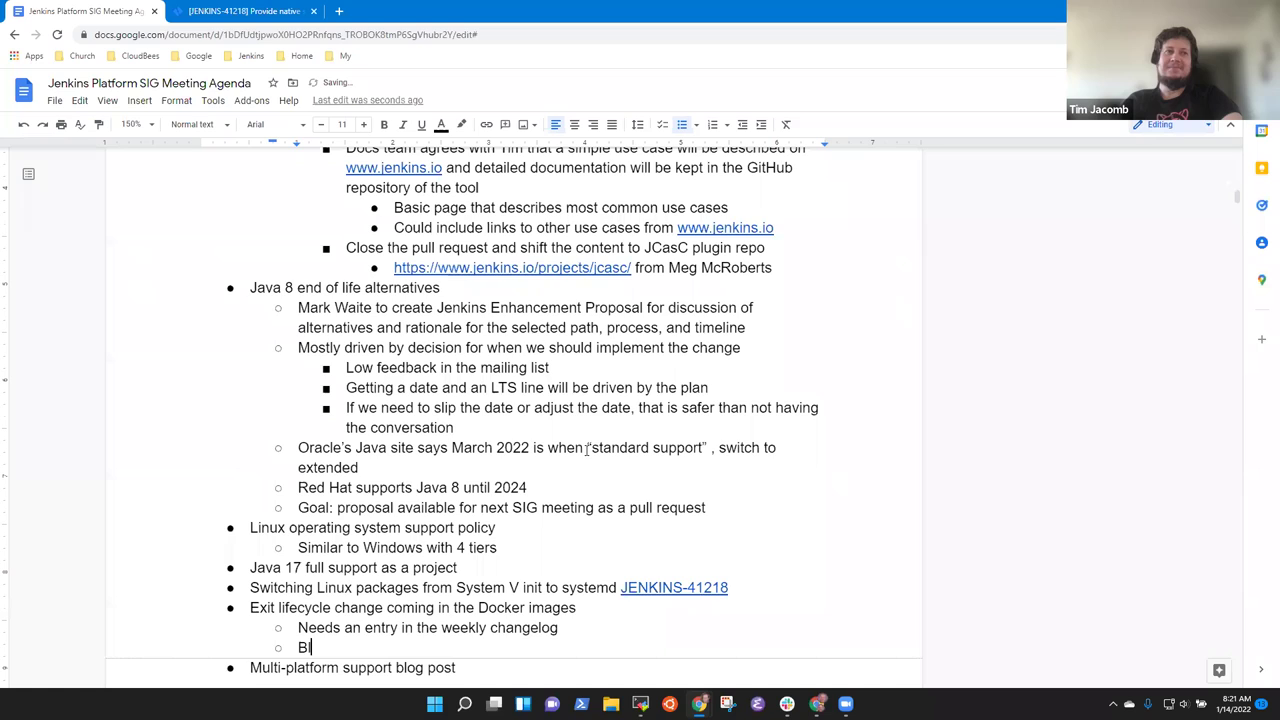
key("BackSpace")
key("BackSpace")
key("BackSpace")
key("BackSpace")
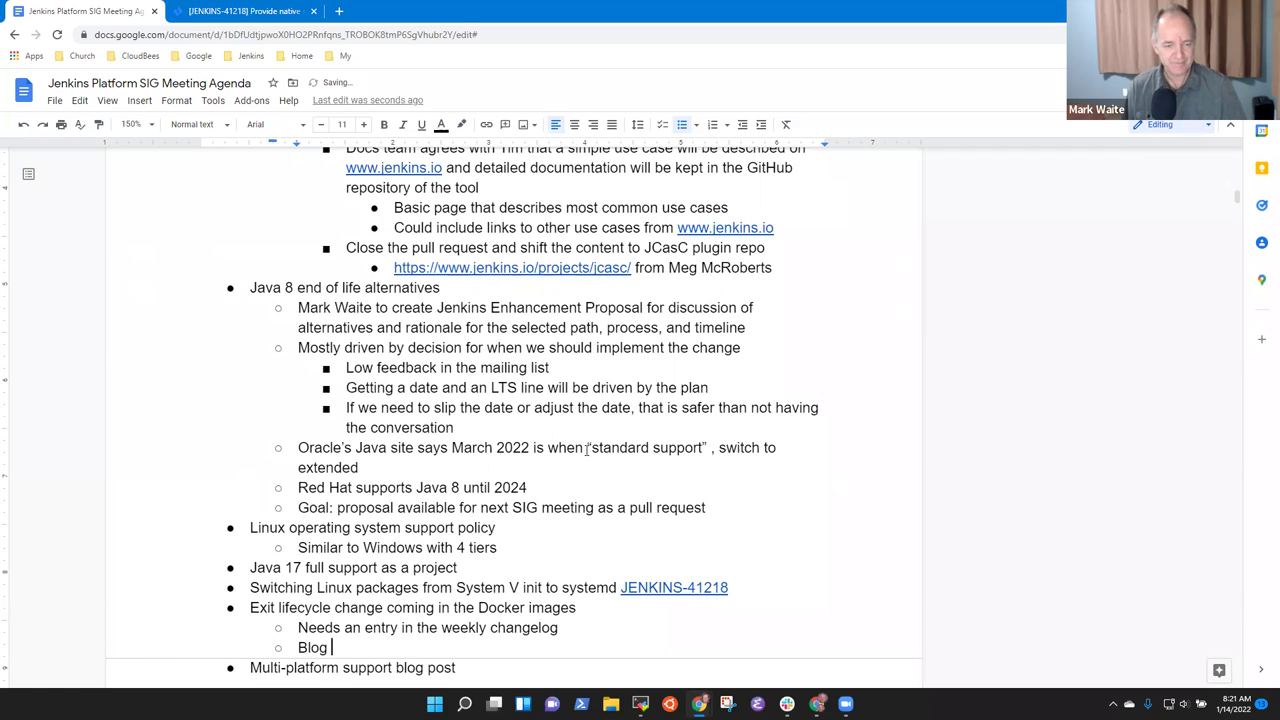
type("post and ")
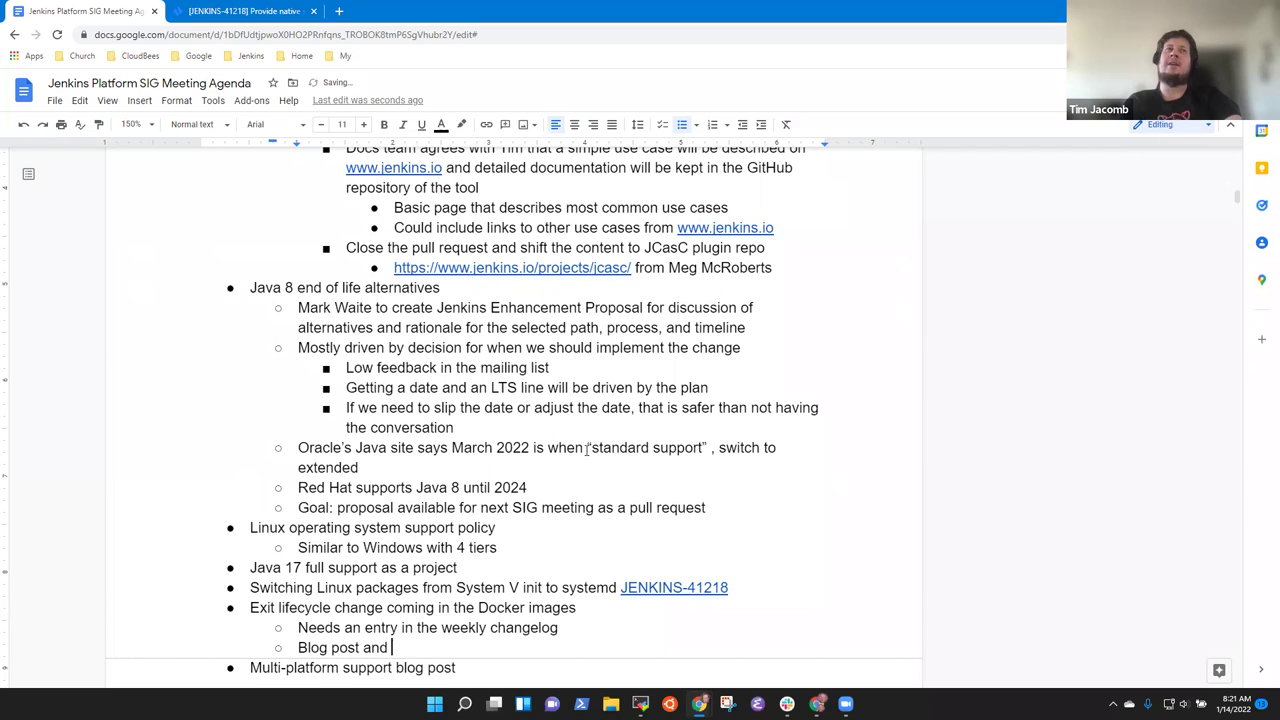
type("upgrade guide")
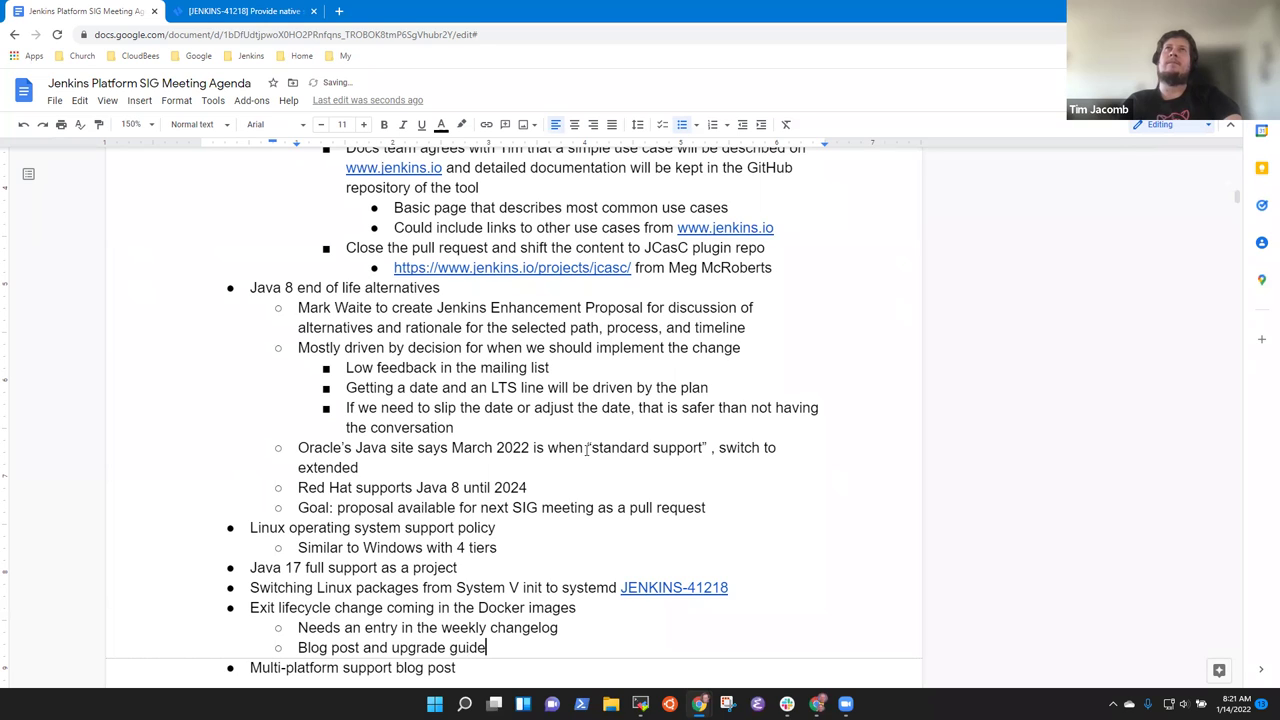
- Insert the sub-item "Update the docker run commands in the online docs, readme" between the weekly changelog and blog post sub-items
key("Up")
key("Up")
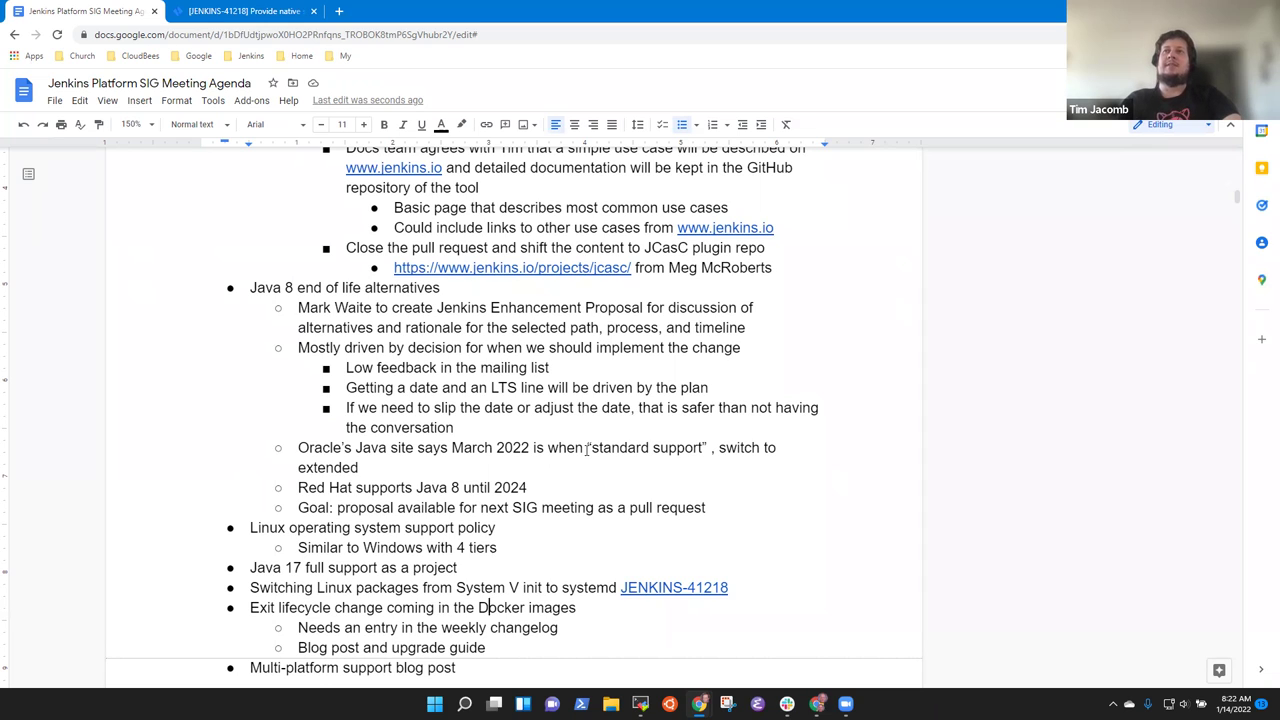
key("Down")
key("Down")
key("Up")
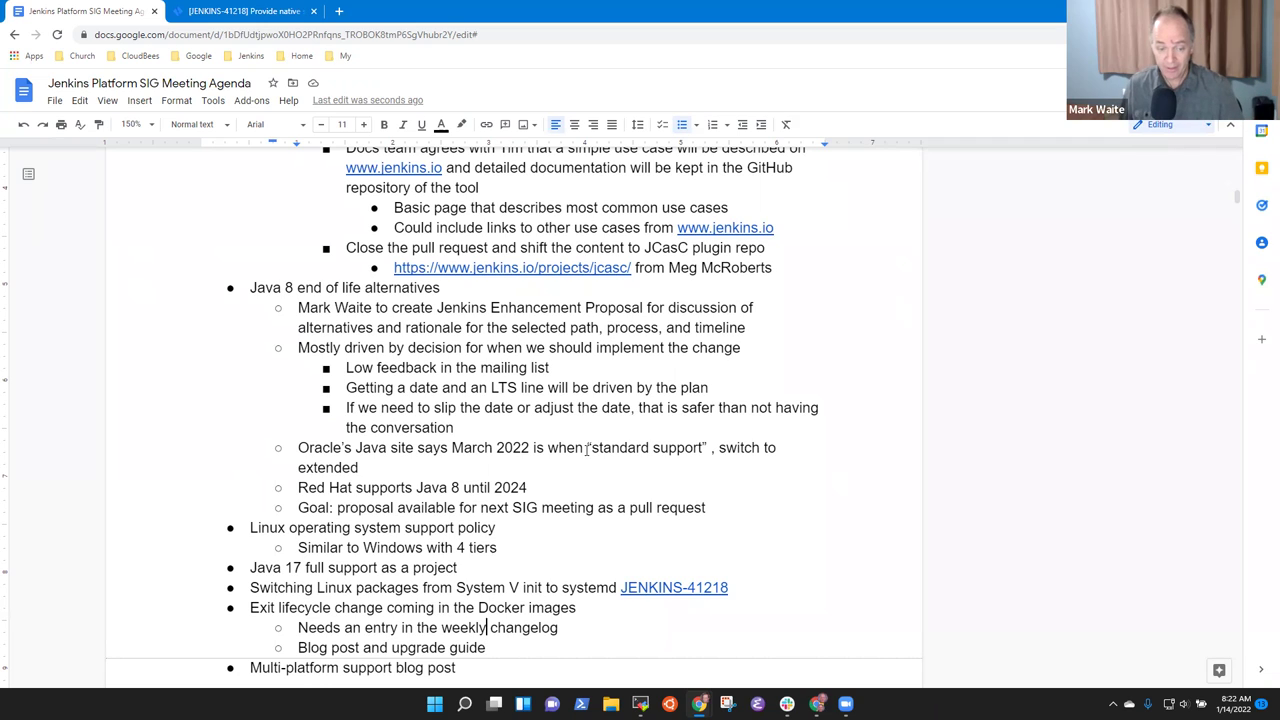
key("End")
key("Return")
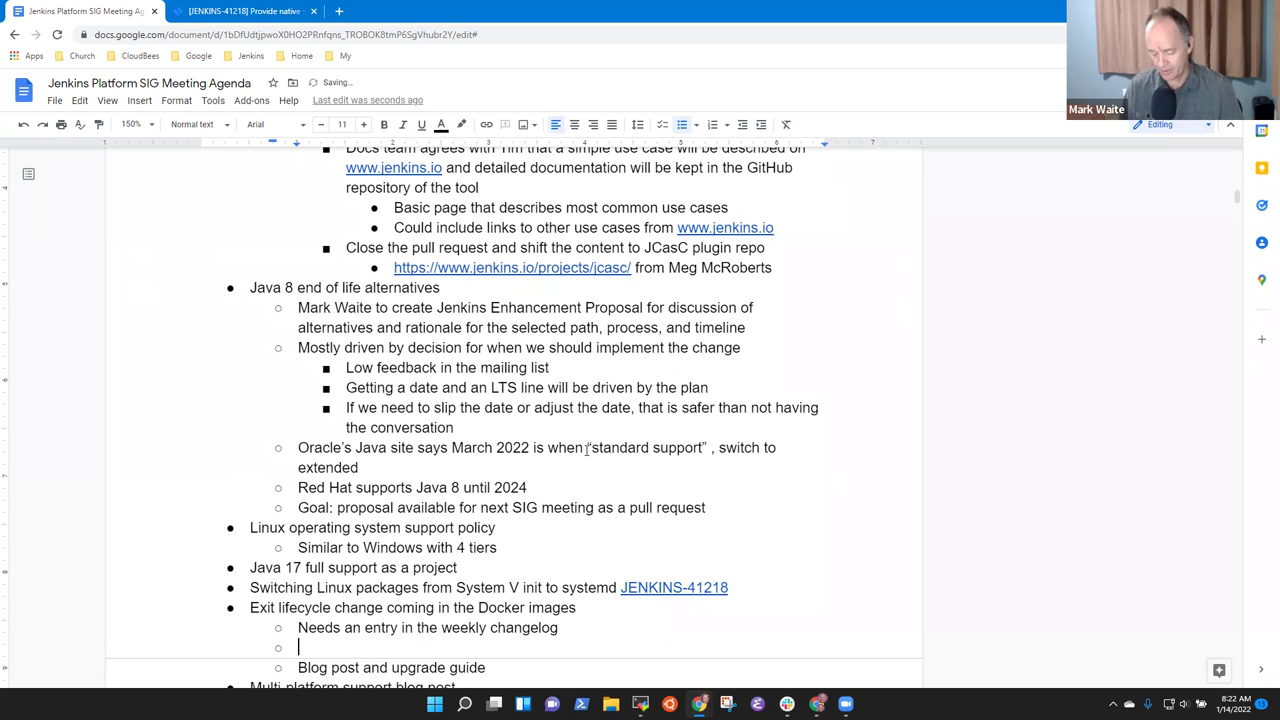
type("Upat")
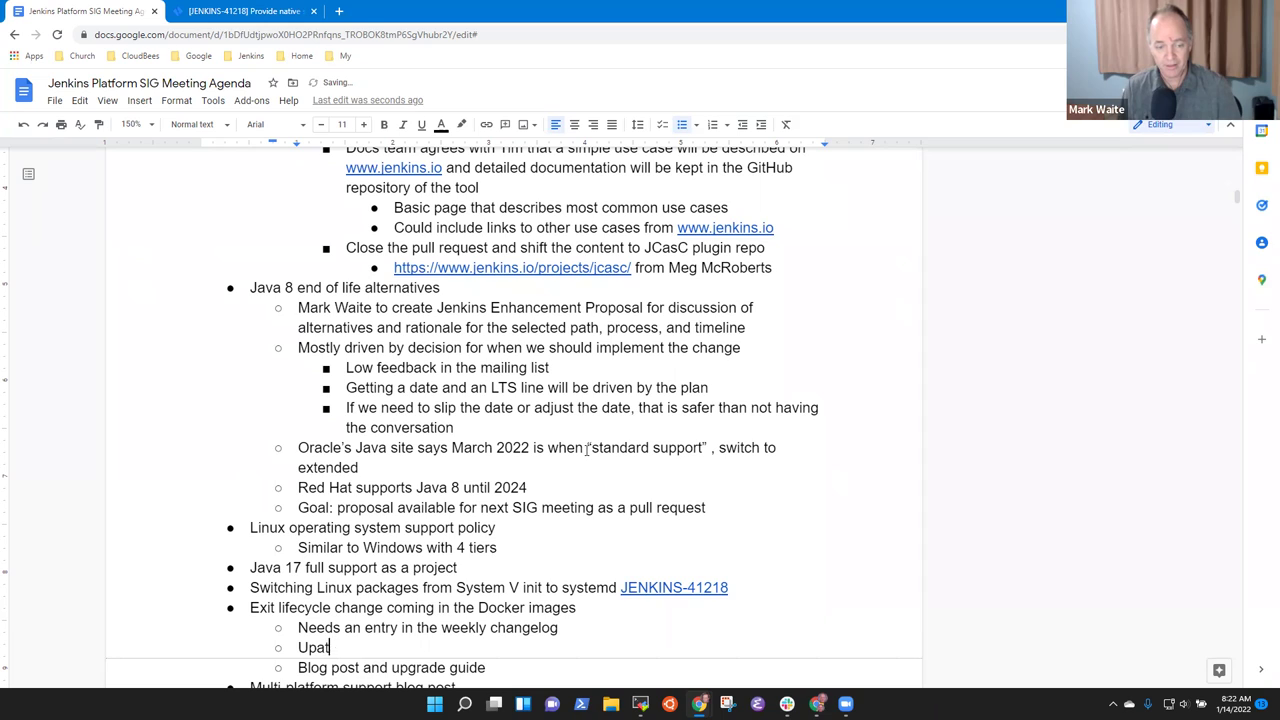
key("BackSpace")
key("BackSpace")
type("date the docker r")
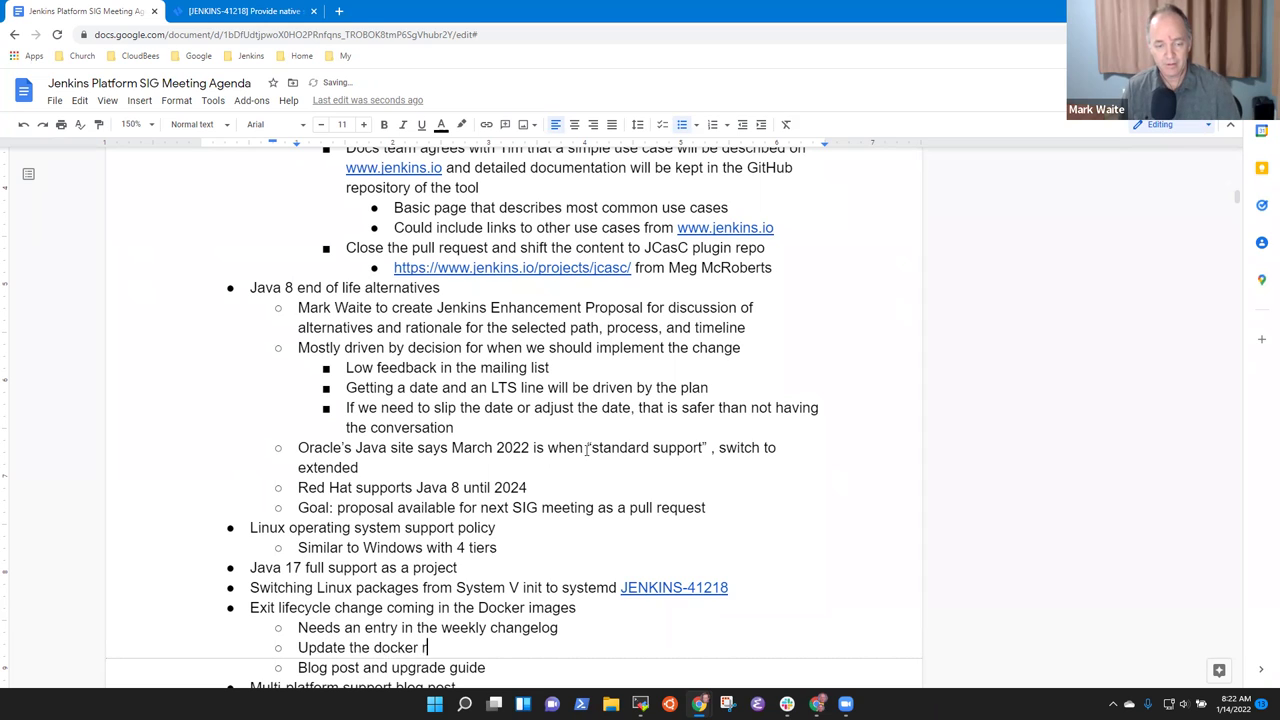
type("un commands in ")
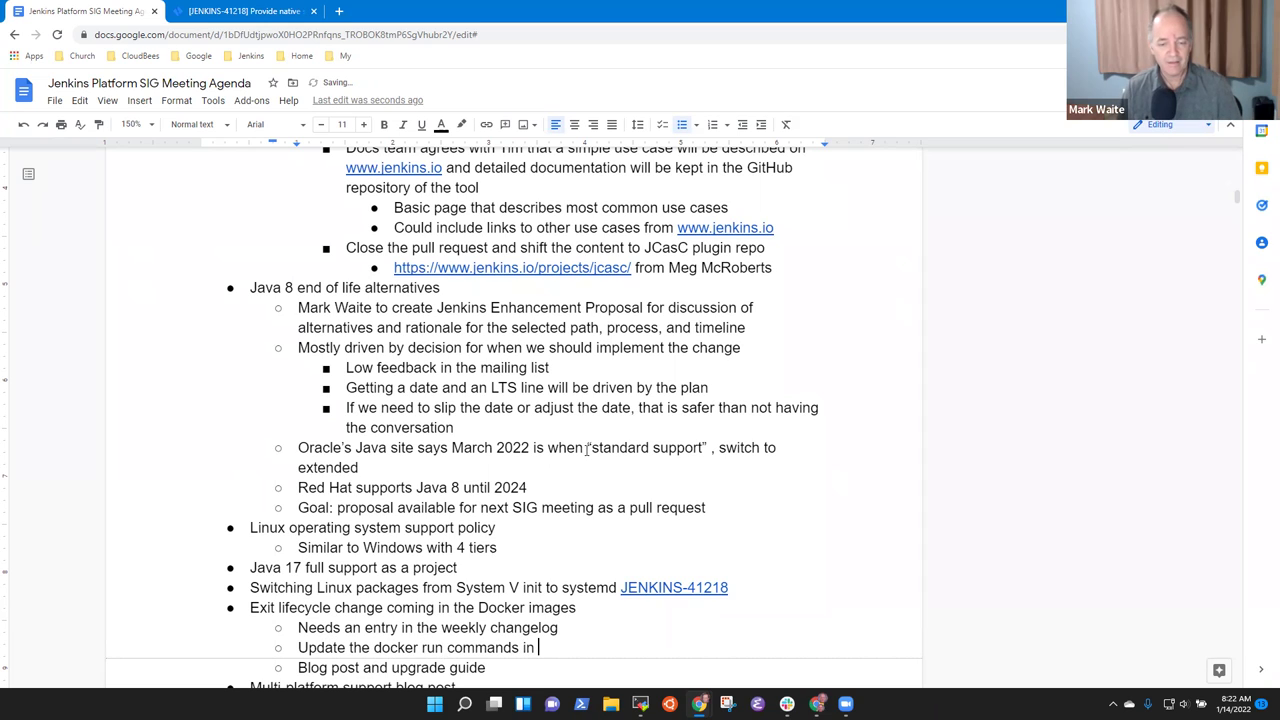
type("the ")
type("on")
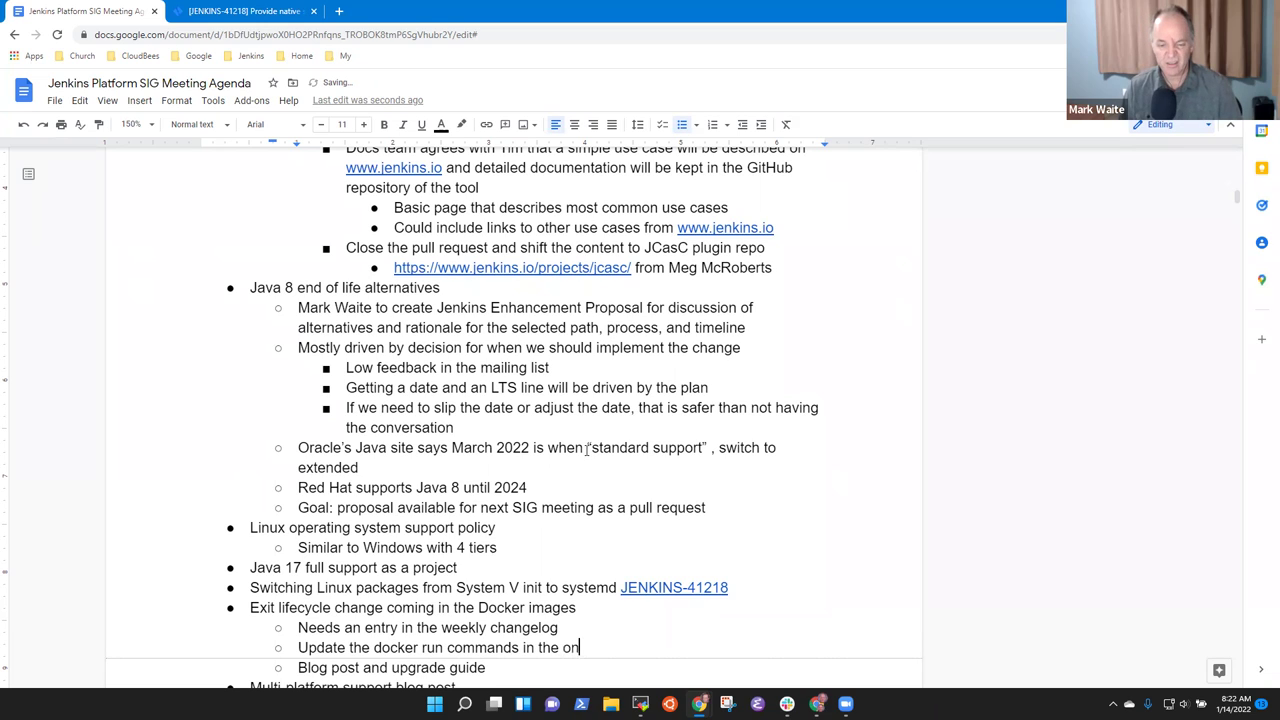
type("line docs, readme")
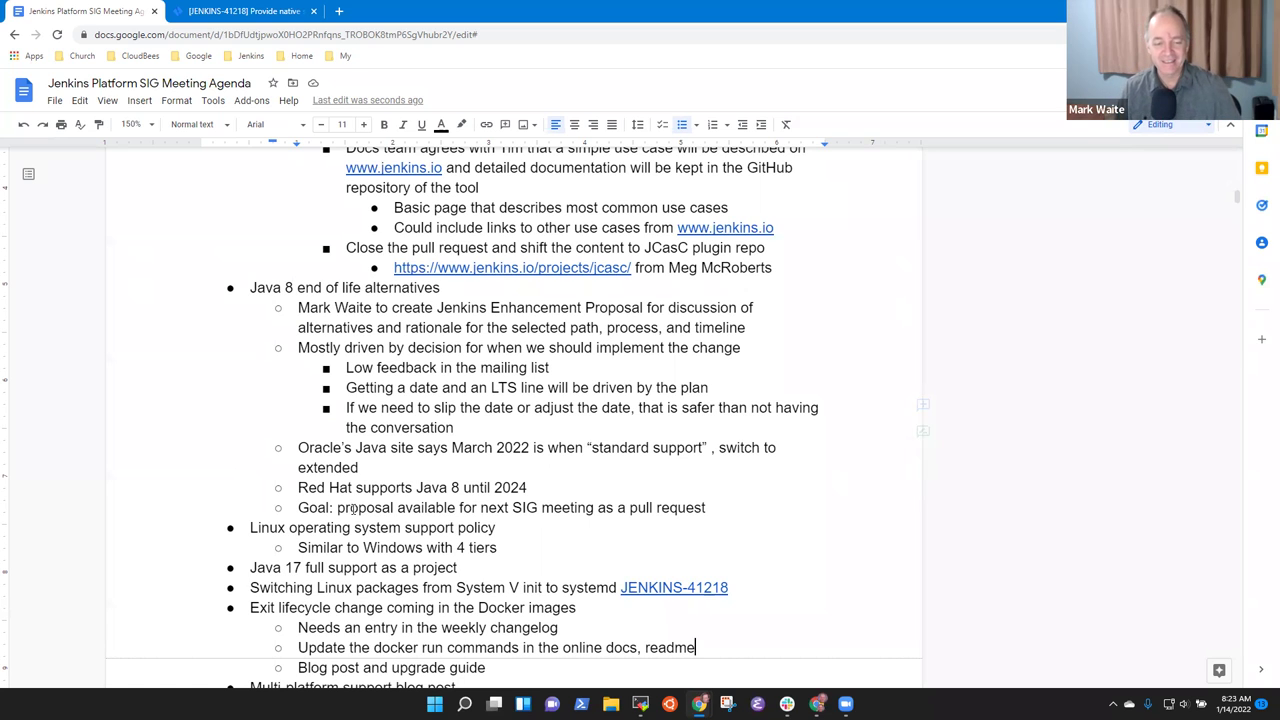
- Place the text cursor at the end of the "Blog post and upgrade guide" sub-item
scroll(506, 540, "down", 2)
left_click(516, 538)
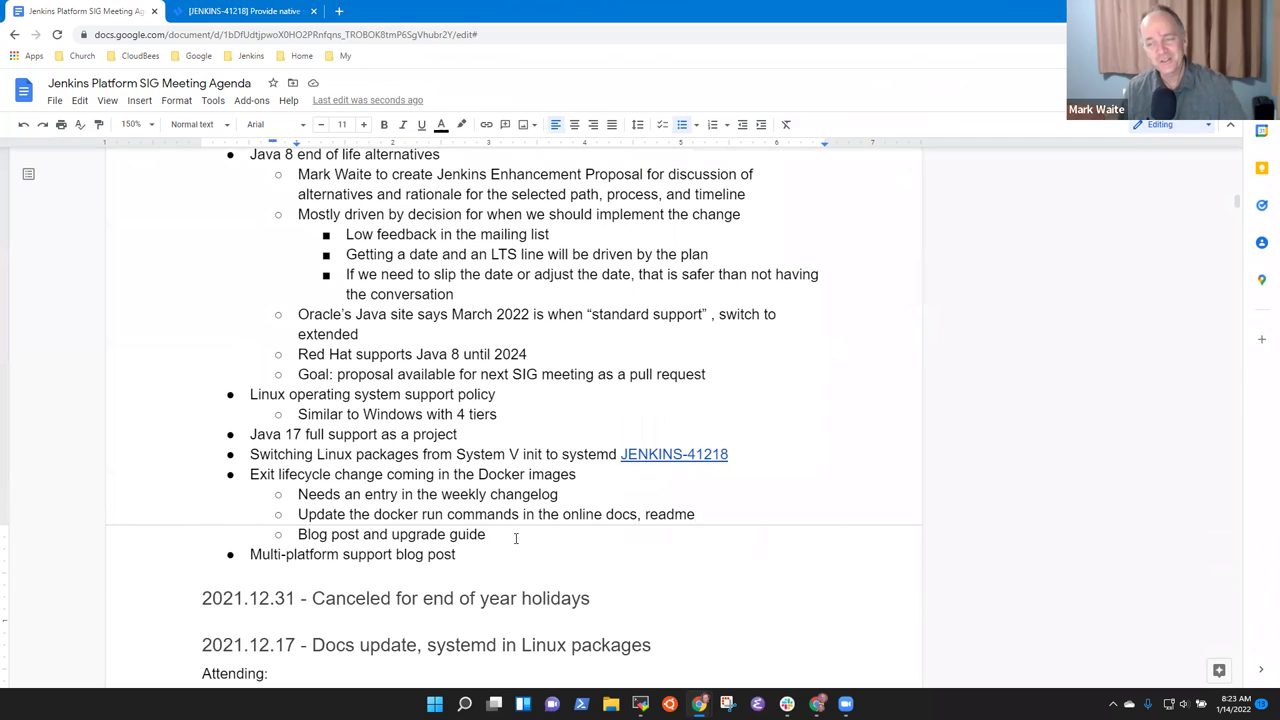